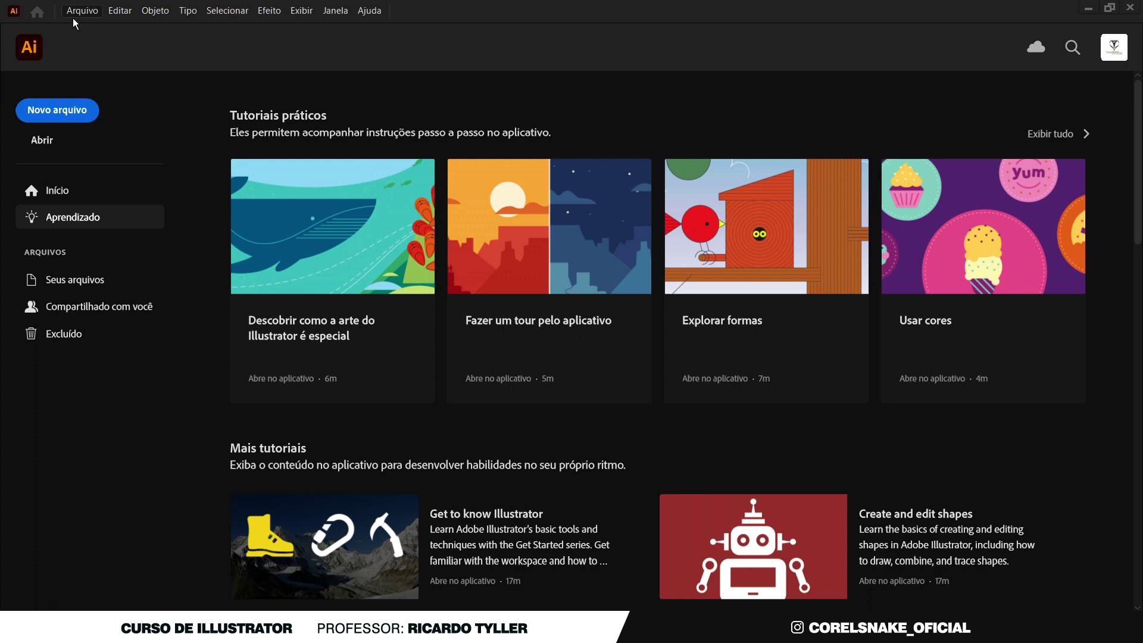
Create a new 1080×1080 px document and move the Pathfinder panel aside.
click(75, 115)
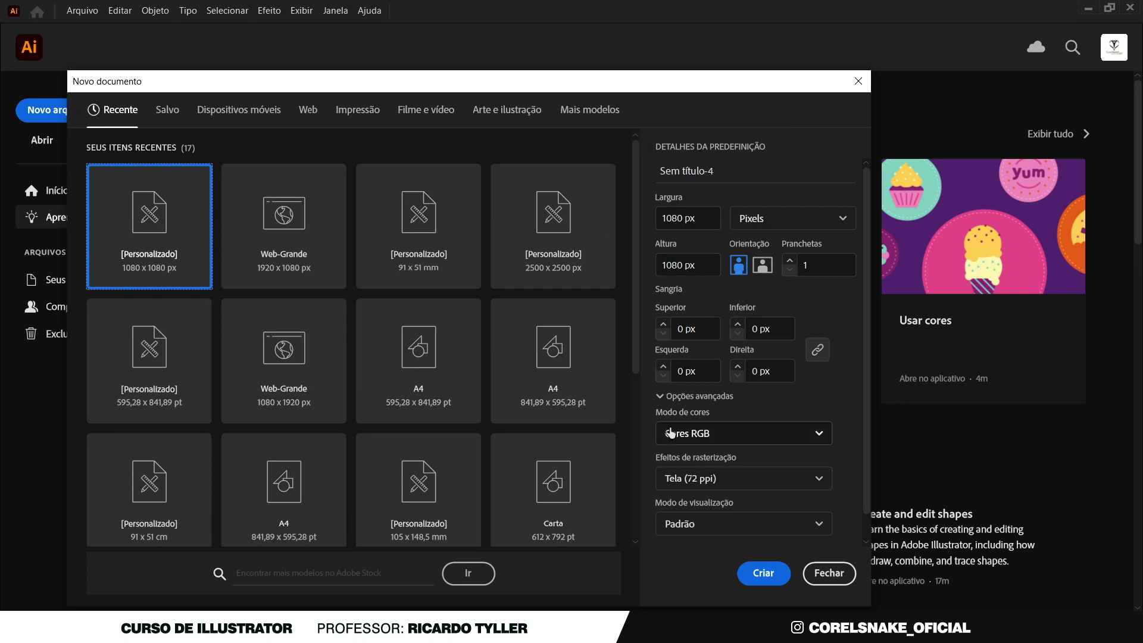
click(764, 574)
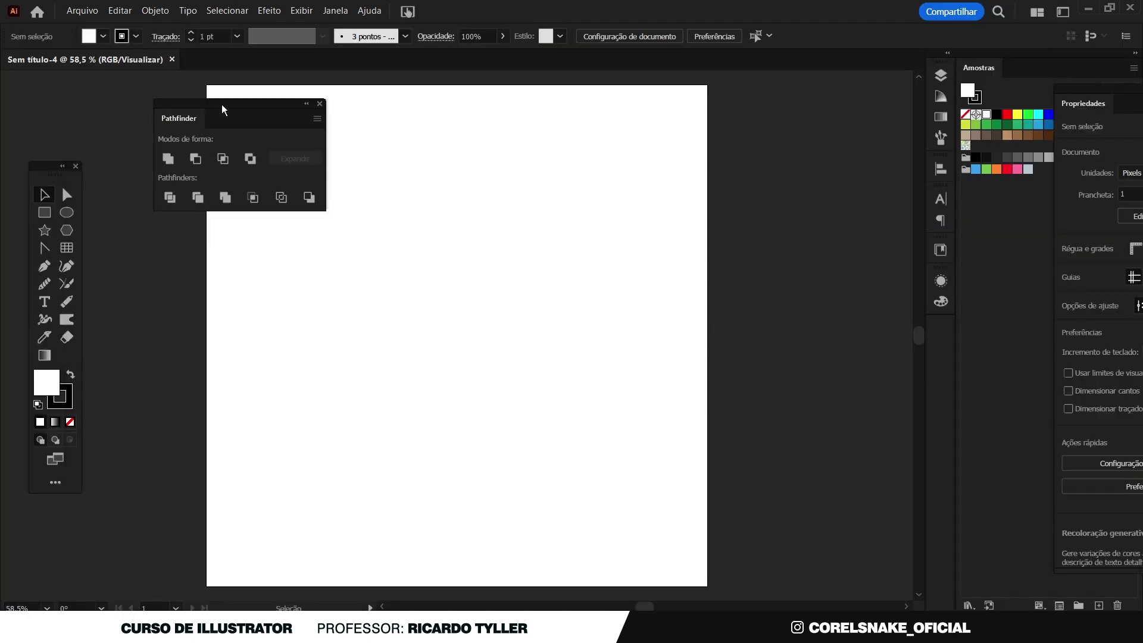
mouse_move(221, 105)
mouse_down()
mouse_move(666, 148)
mouse_move(784, 106)
mouse_up()
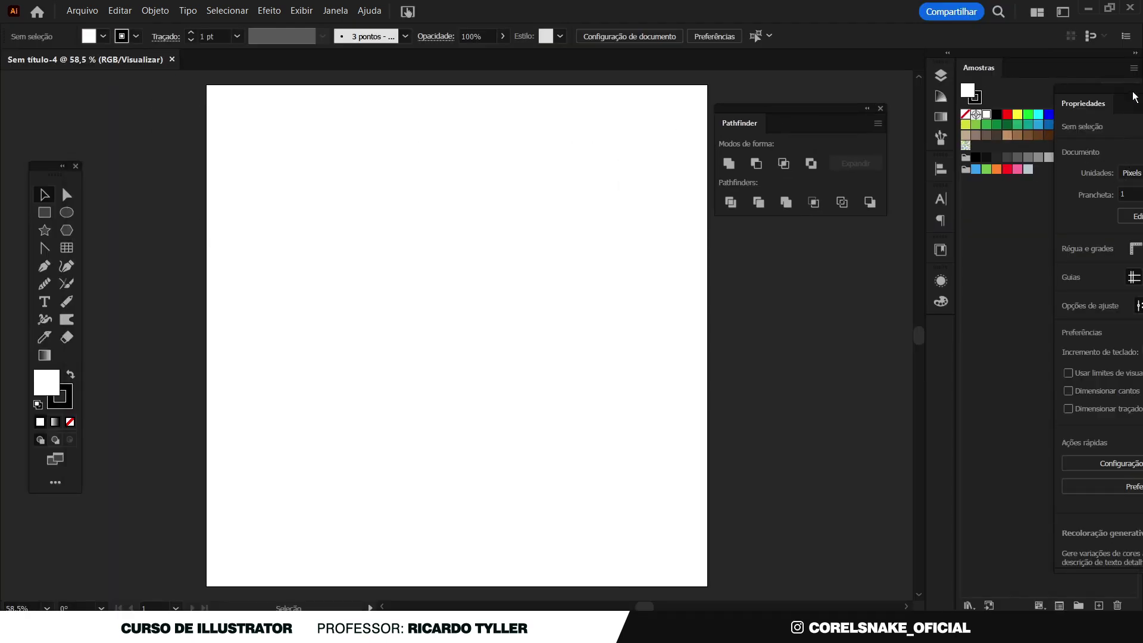
Dock the Properties panel and draw a rectangle covering the whole artboard.
drag(1133, 97, 1027, 184)
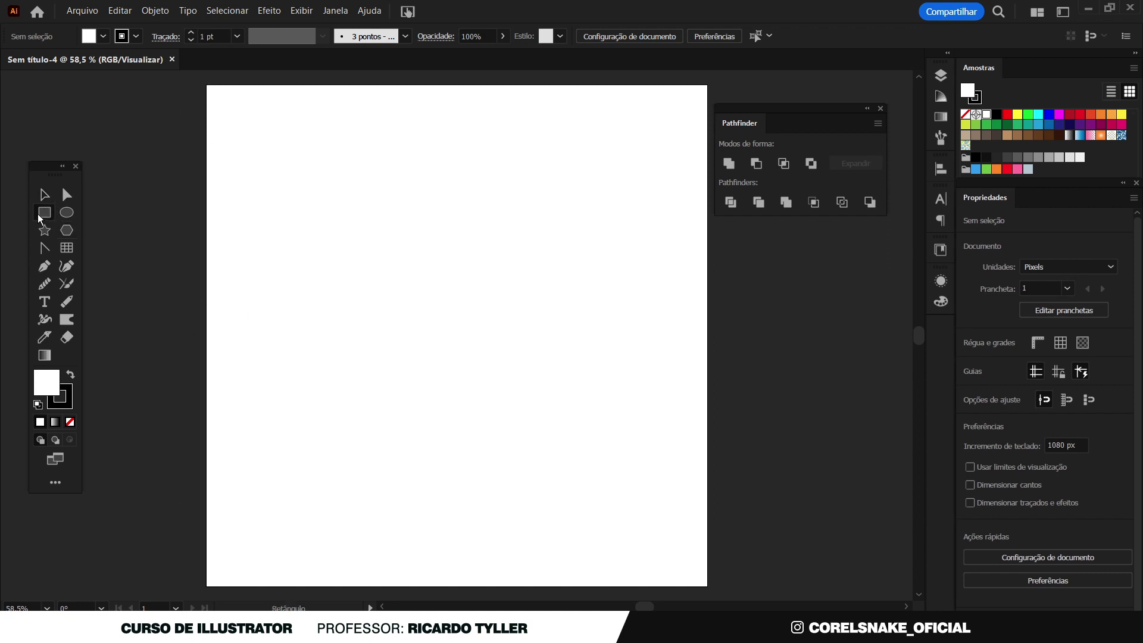
click(40, 217)
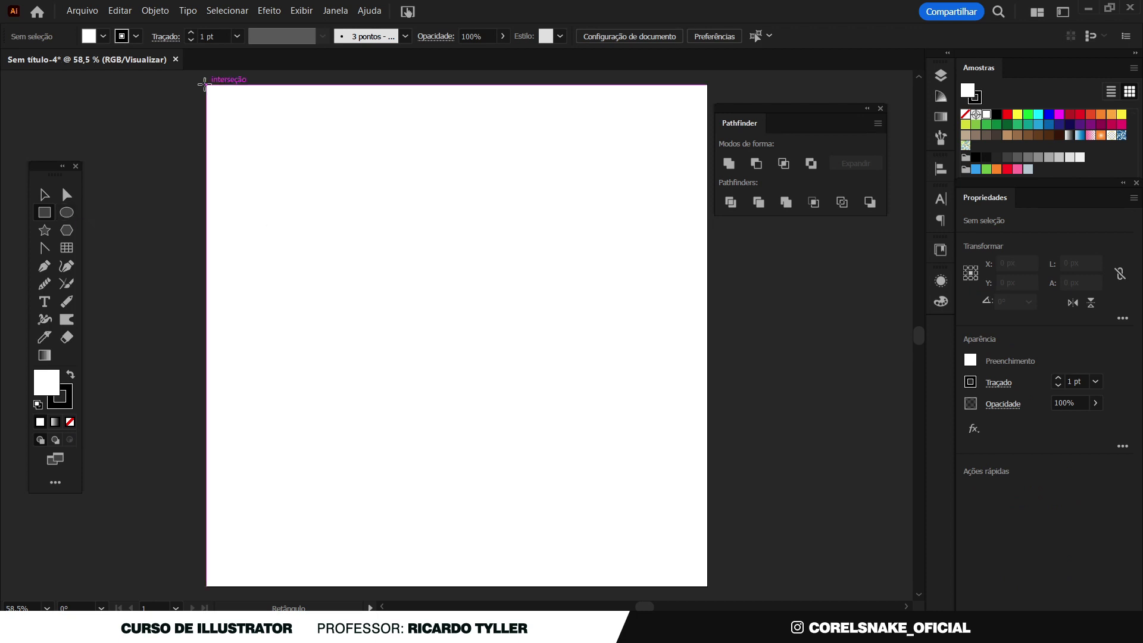
mouse_move(206, 85)
mouse_down()
mouse_move(559, 419)
mouse_move(707, 587)
mouse_up()
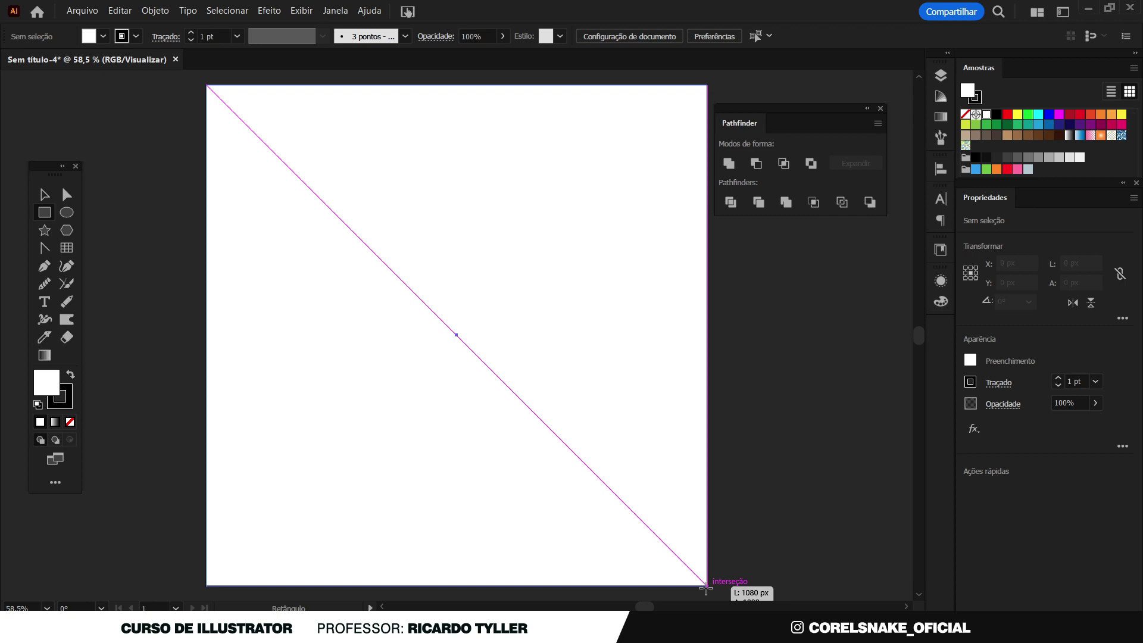
drag(706, 589, 707, 587)
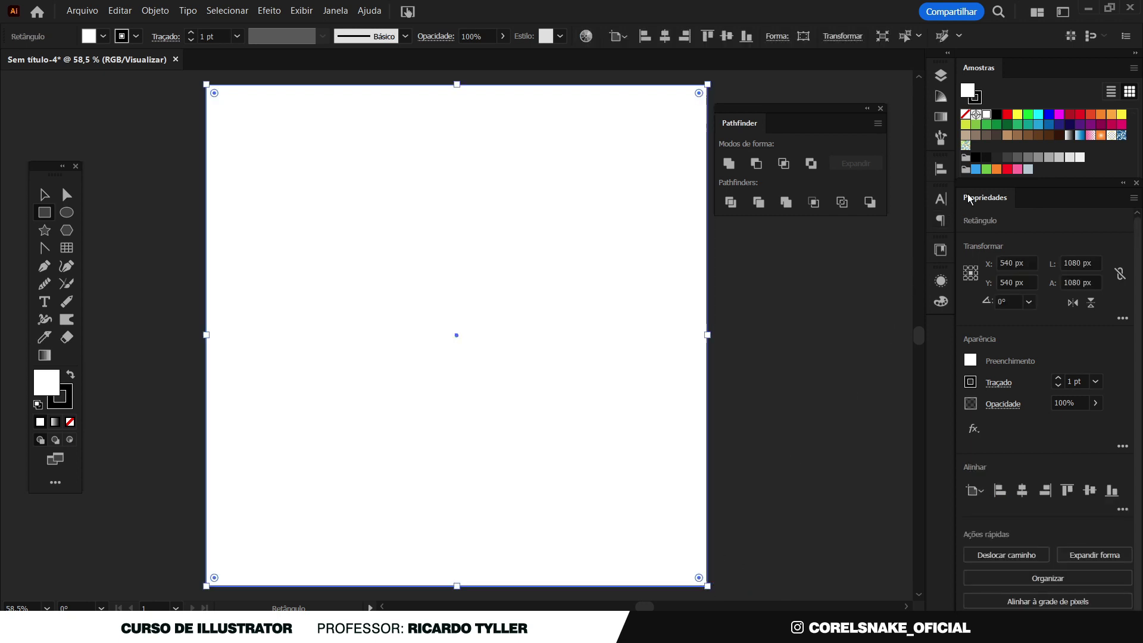
Fill the rectangle dark navy #292361 with no stroke, then deselect it.
click(1049, 115)
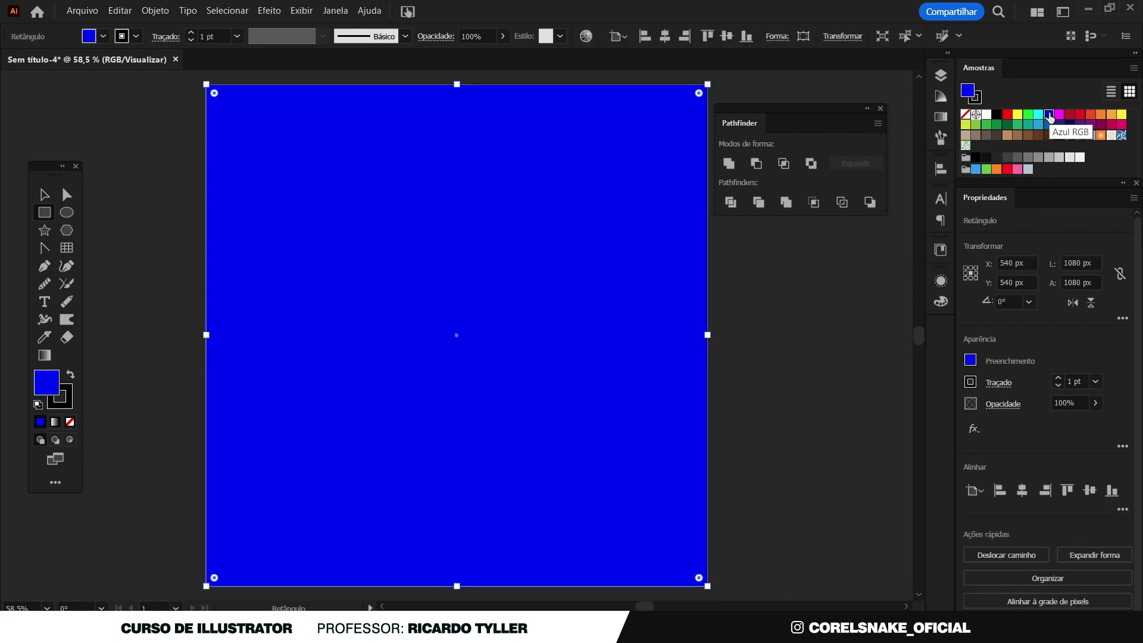
click(1070, 124)
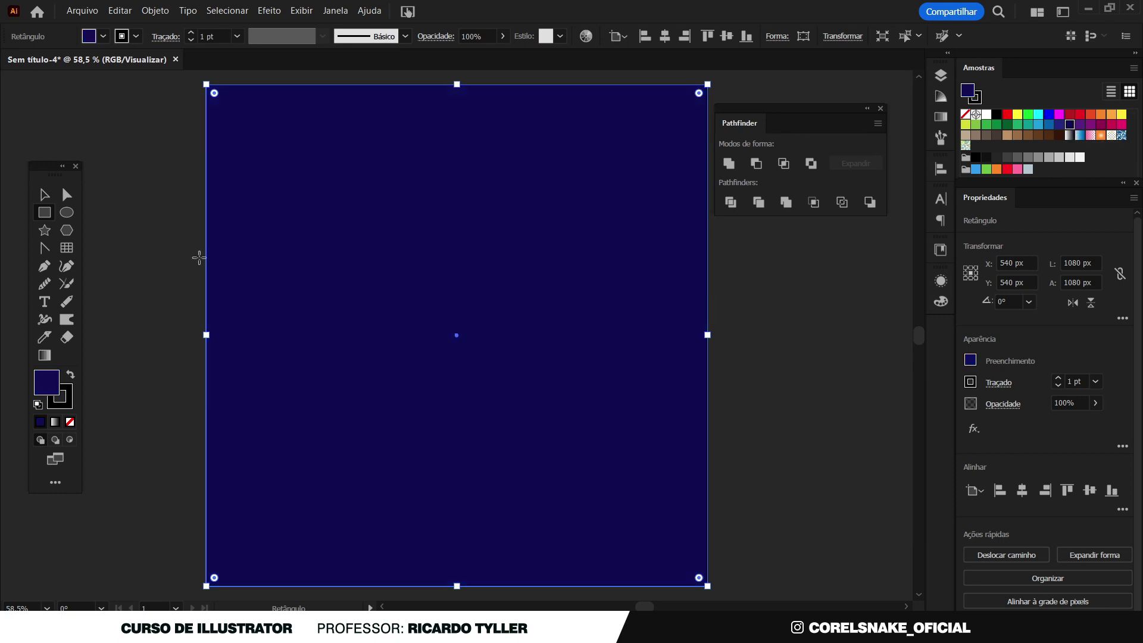
key(v)
click(66, 400)
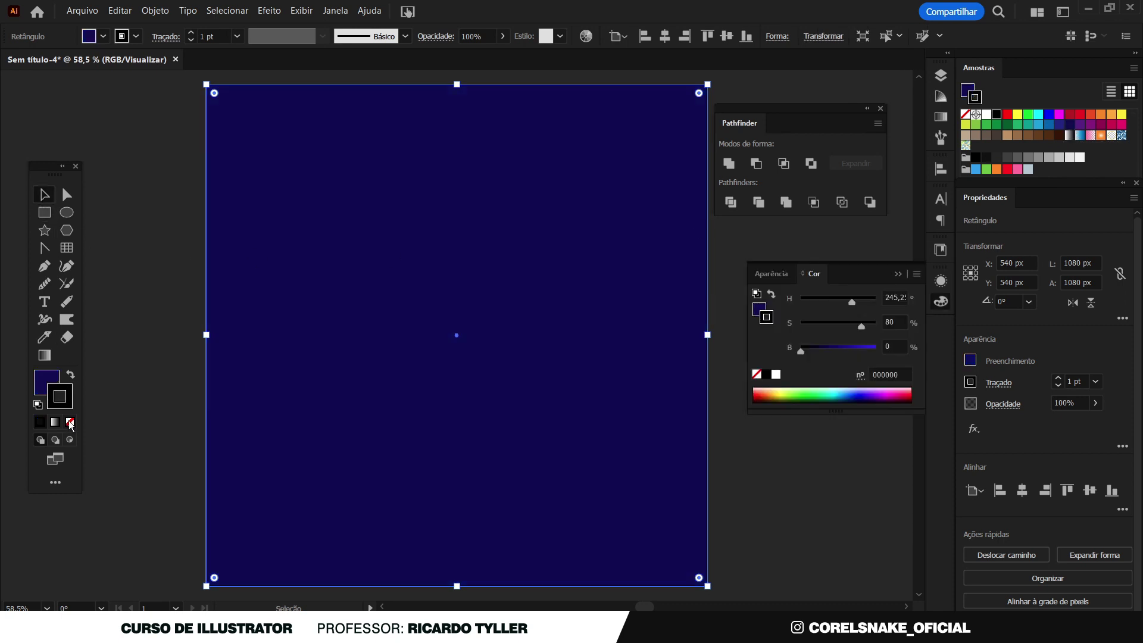
click(70, 421)
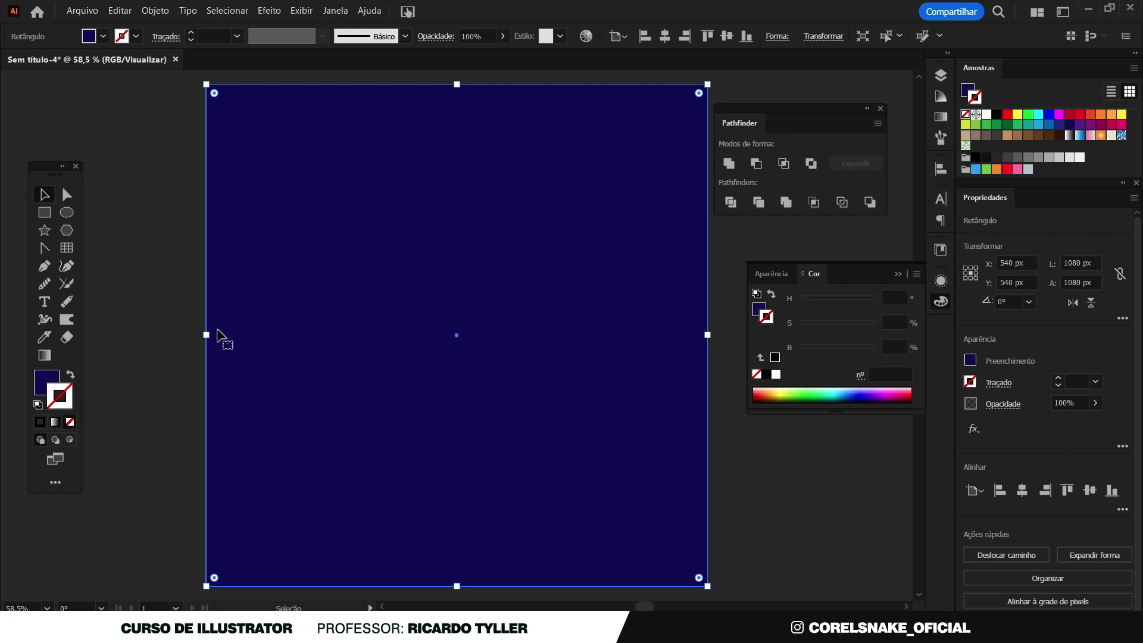
key(x)
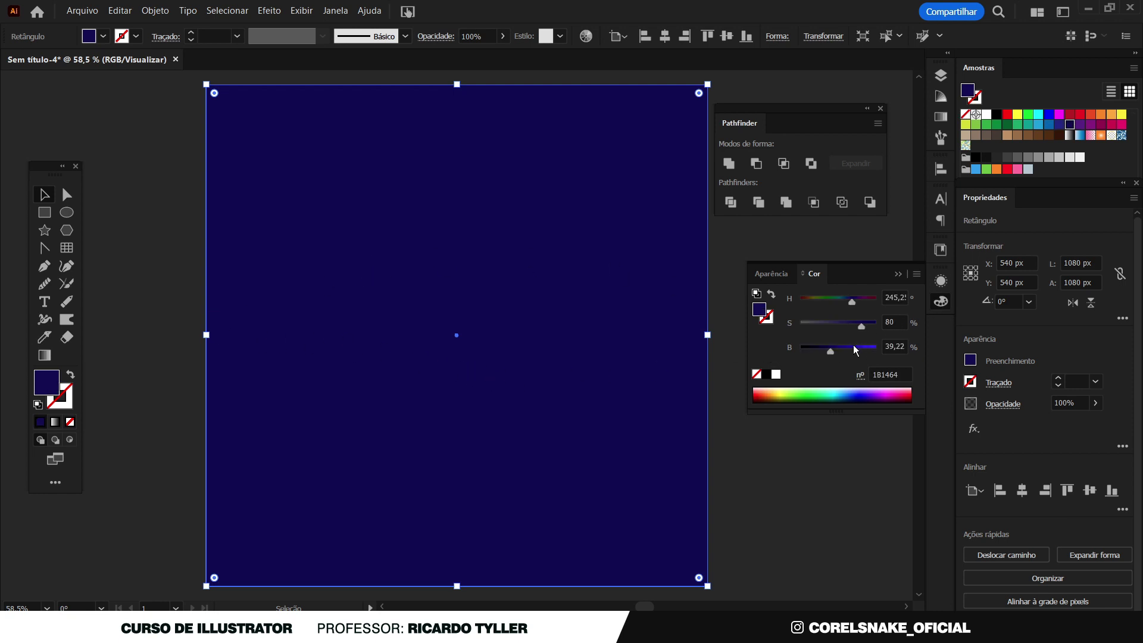
drag(861, 326, 850, 326)
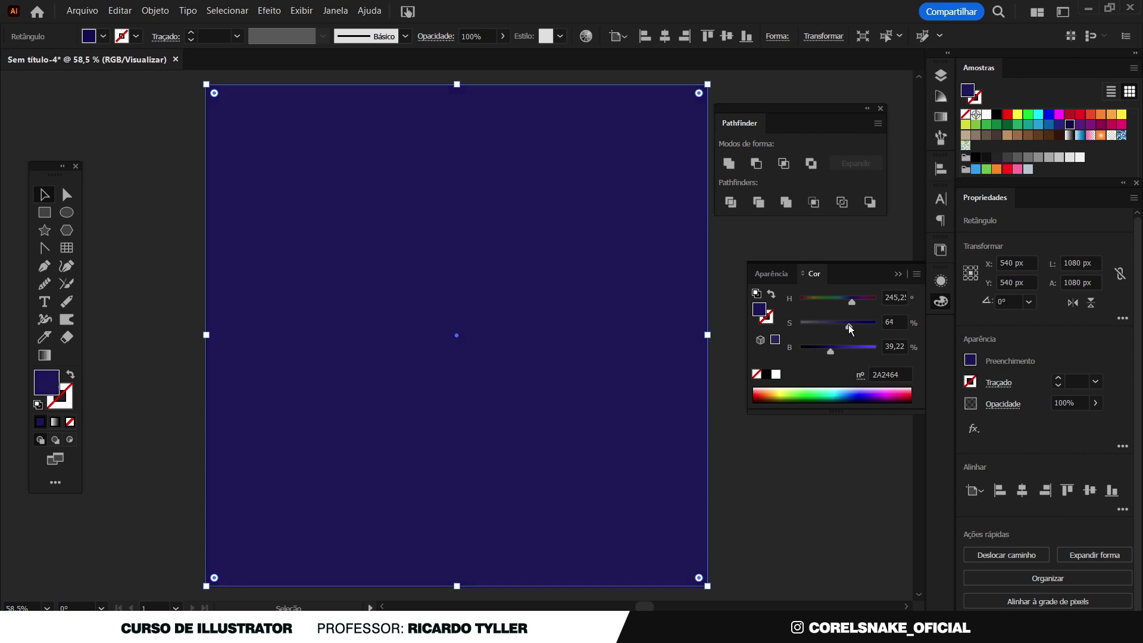
drag(831, 353, 829, 354)
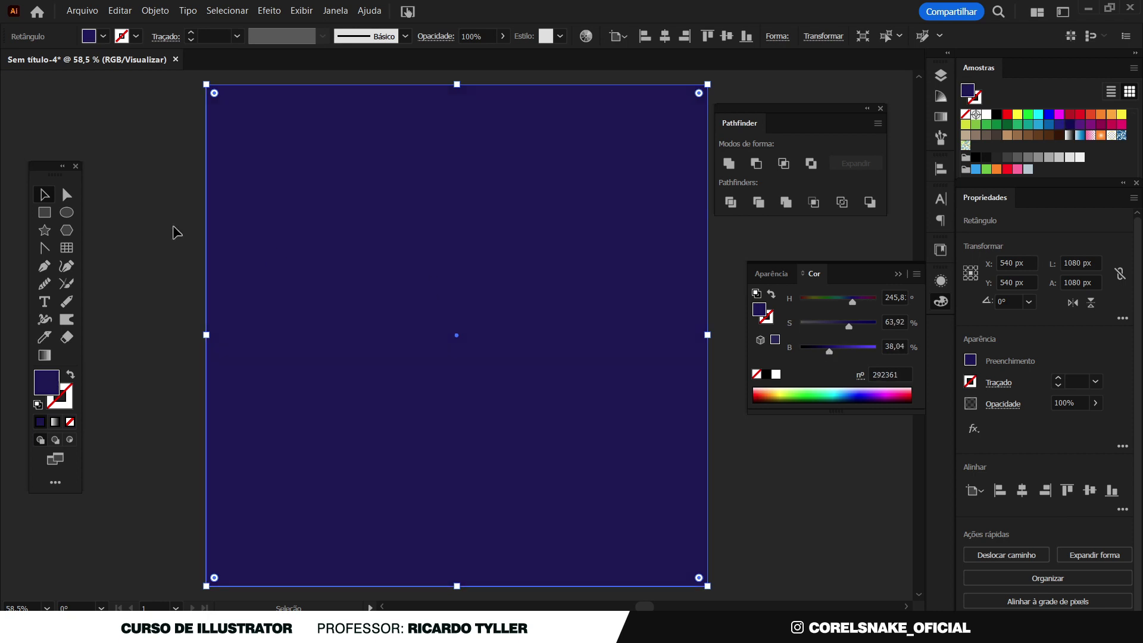
click(742, 249)
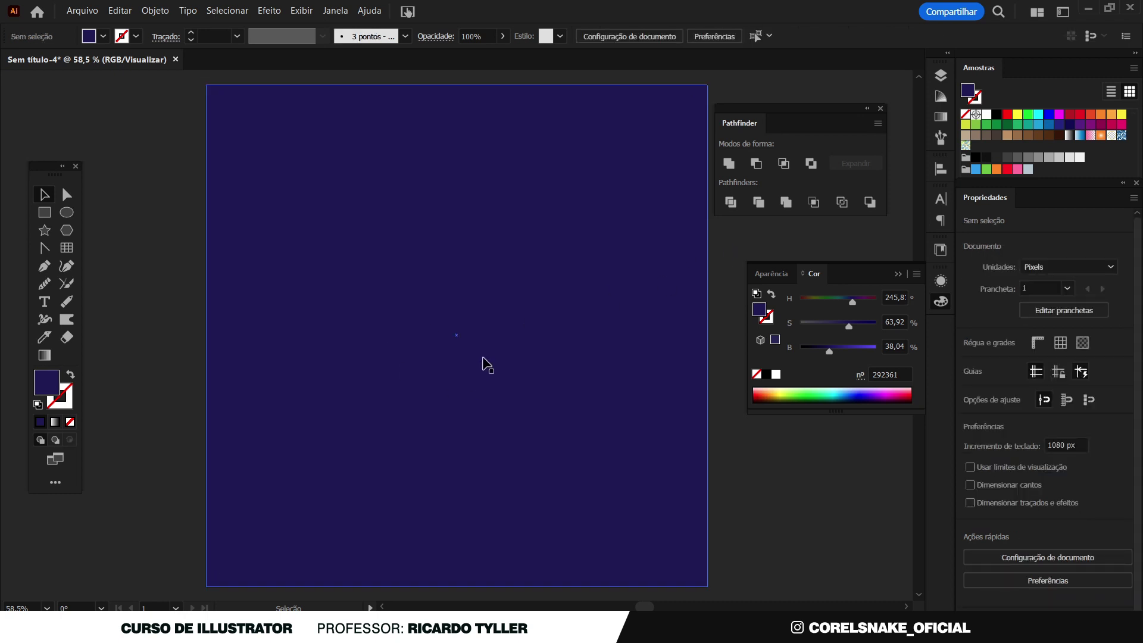
click(474, 309)
Draw a circle and centre it horizontally on the artboard.
key(ctrl+shift+a)
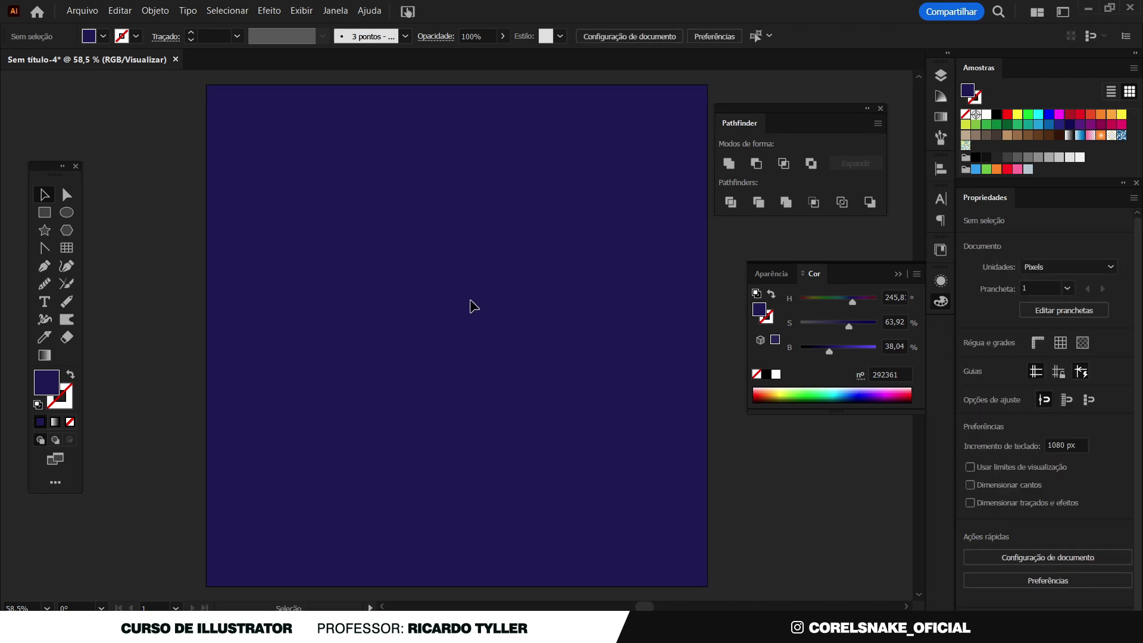
click(66, 213)
drag(412, 219, 561, 368)
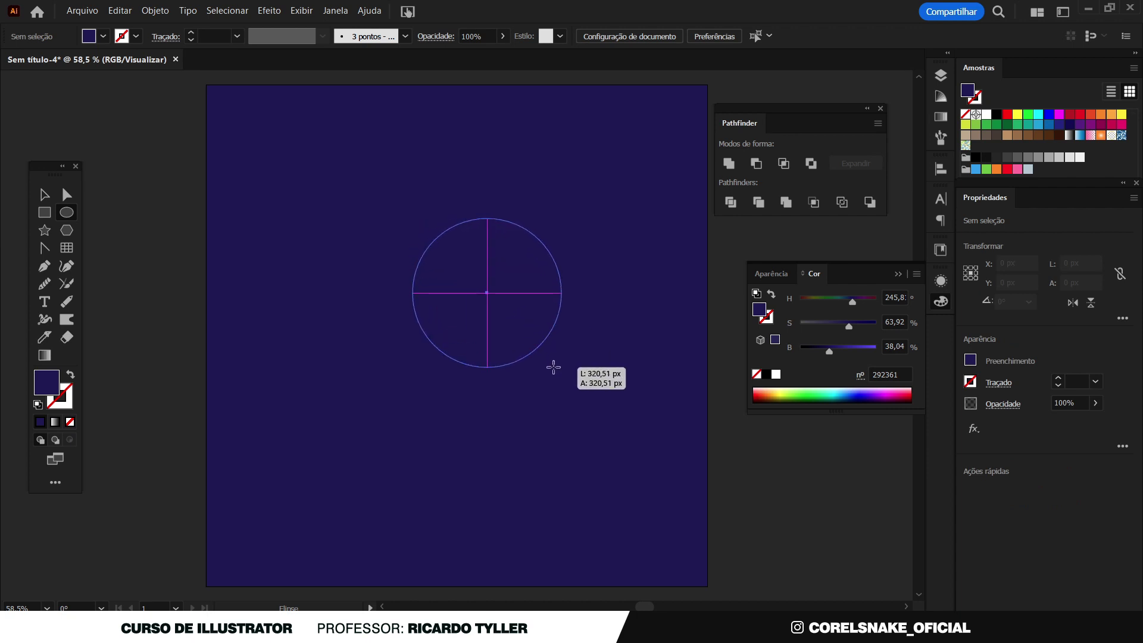
key(v)
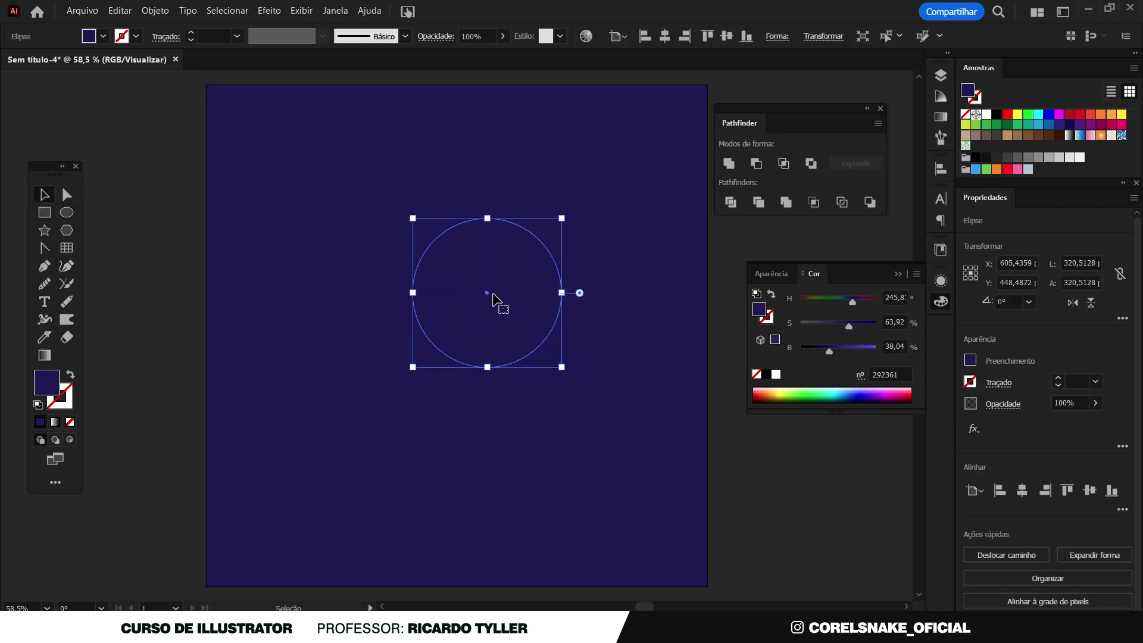
drag(488, 297, 456, 279)
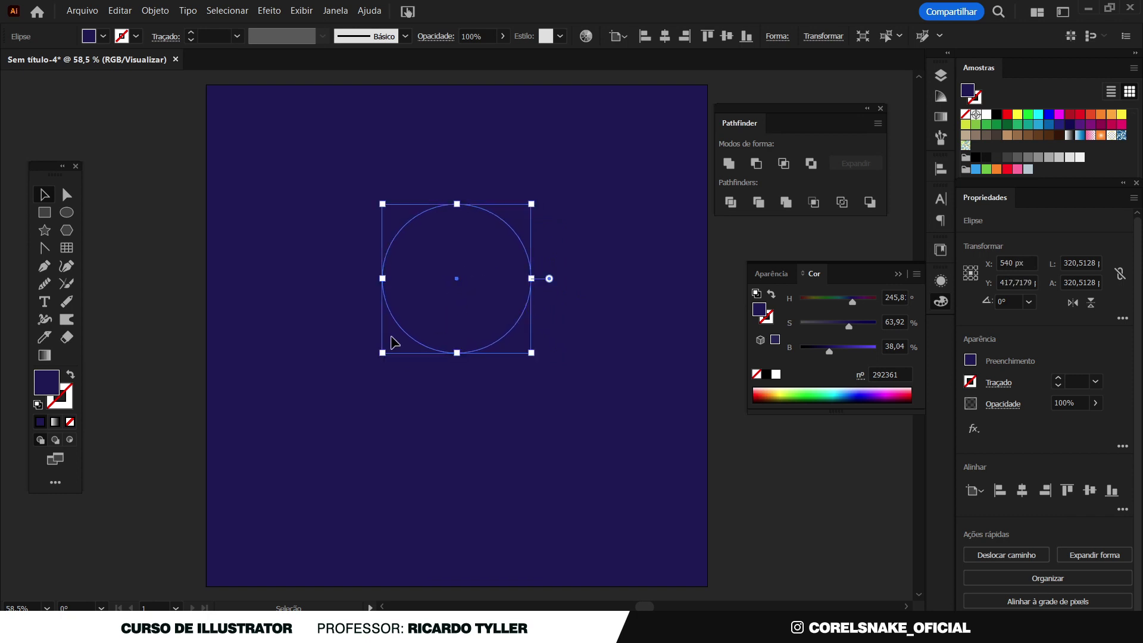
Fill the circle a soft teal and enlarge it to about 356 px.
click(1038, 114)
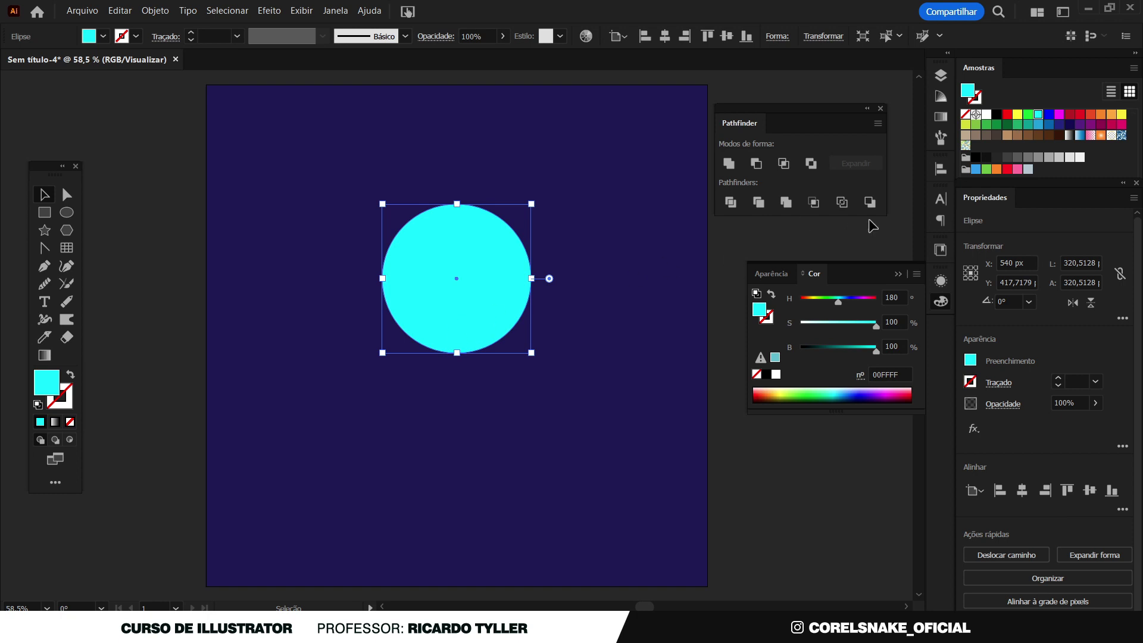
mouse_move(876, 351)
mouse_down()
mouse_move(859, 351)
mouse_move(870, 328)
mouse_move(867, 353)
mouse_up()
click(865, 353)
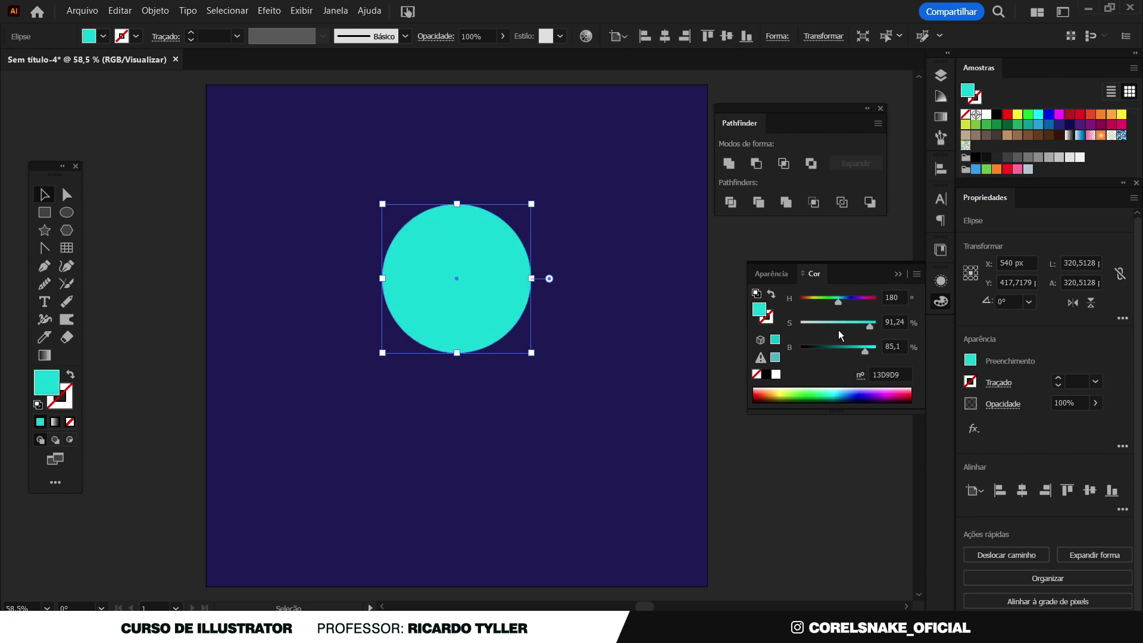
drag(871, 332, 845, 332)
click(940, 301)
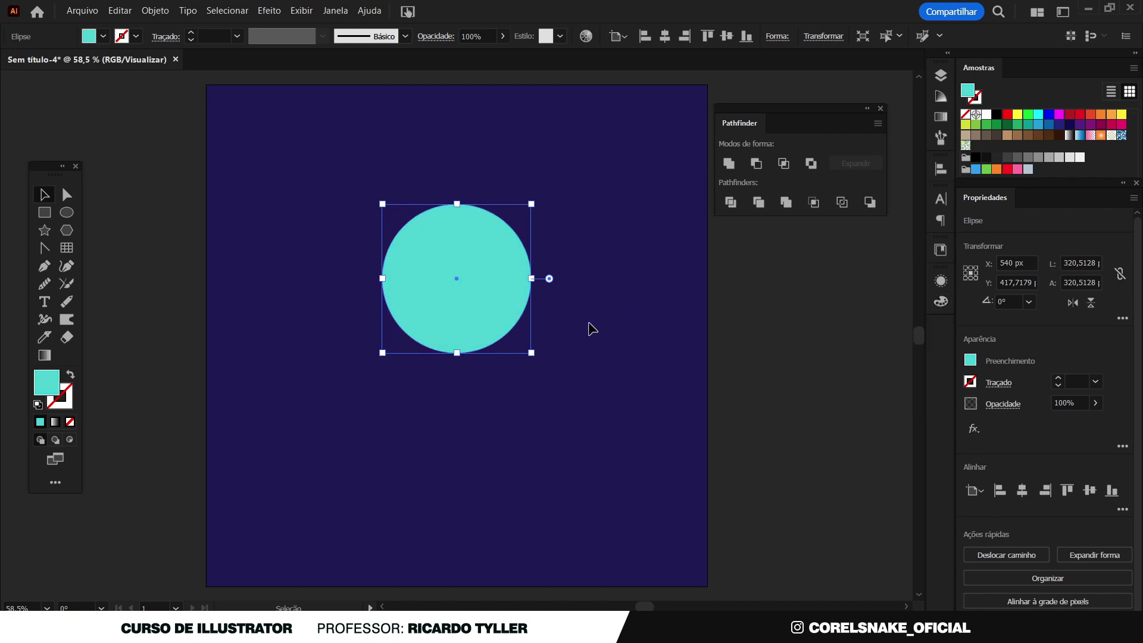
drag(532, 354, 540, 361)
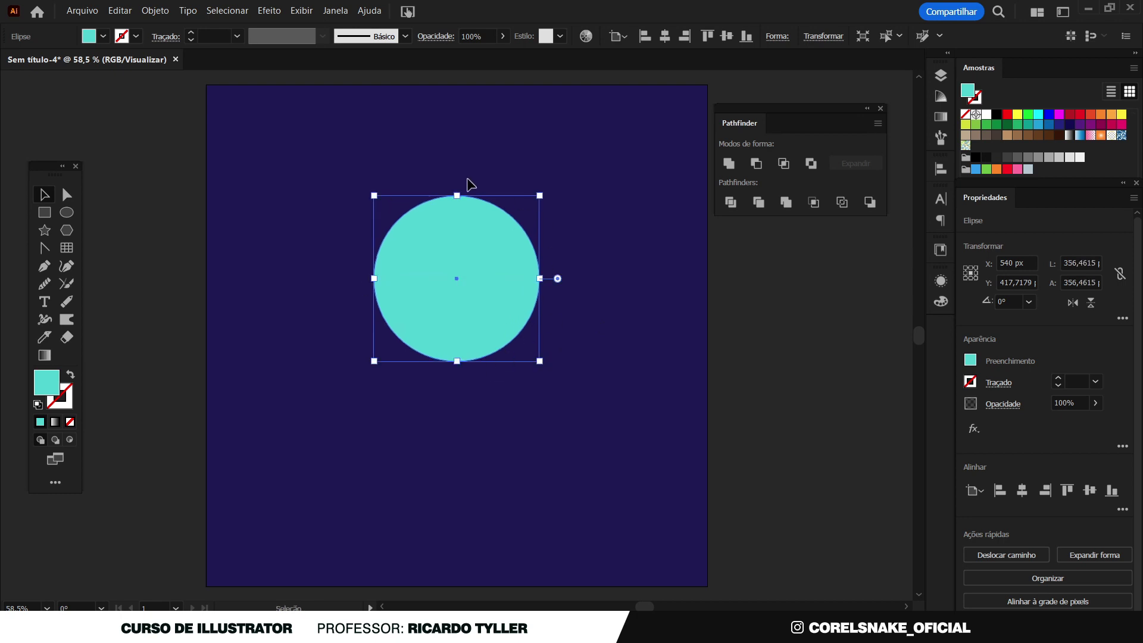
Copy the circle to the right and below, enlarging the bottom one to about 535 px.
scroll(421, 263, down, 1)
drag(426, 262, 718, 262)
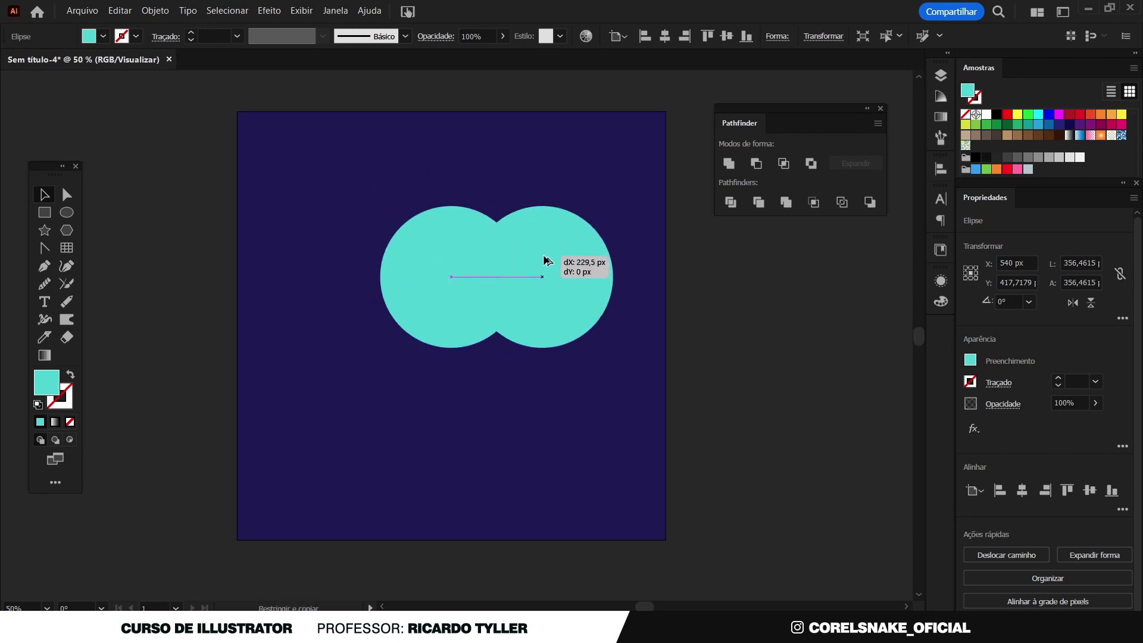
drag(450, 256, 437, 504)
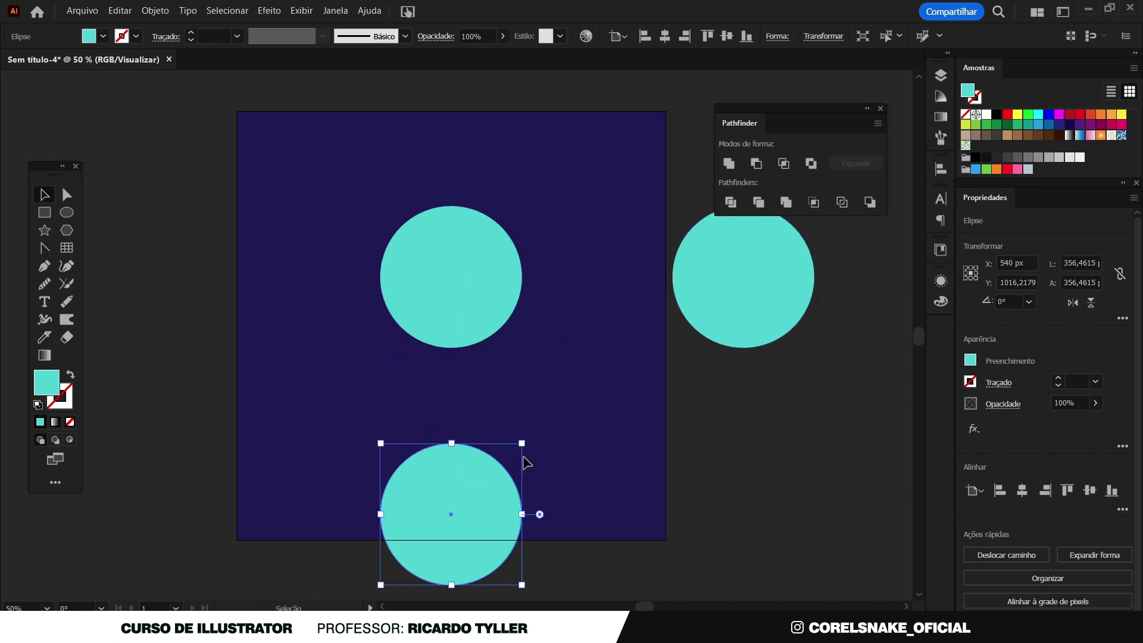
drag(522, 444, 564, 380)
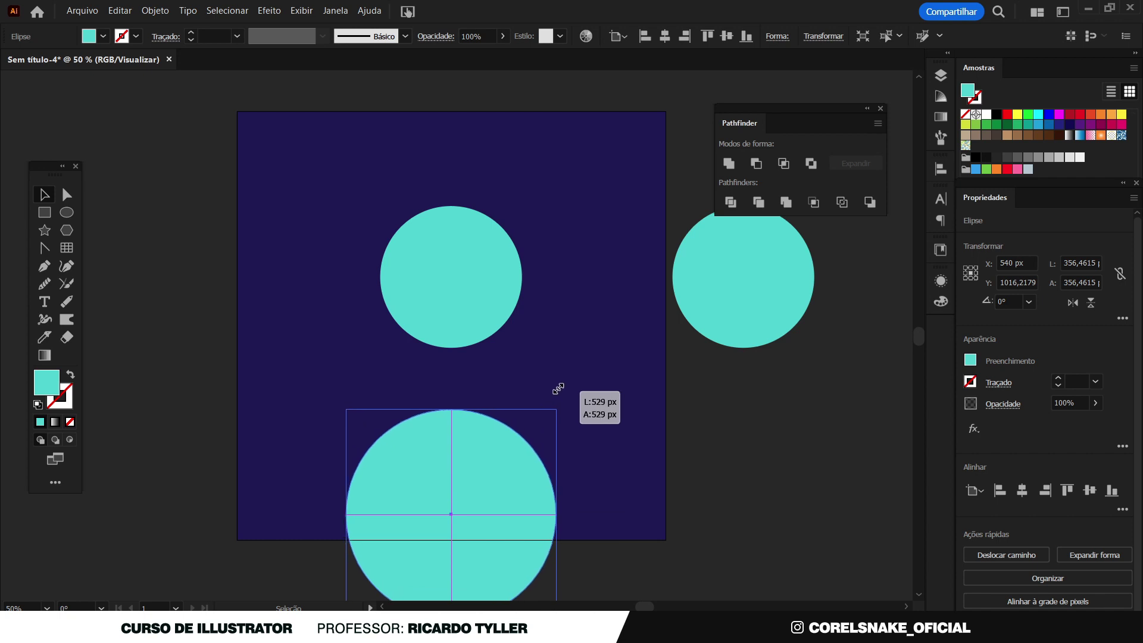
drag(564, 379, 558, 407)
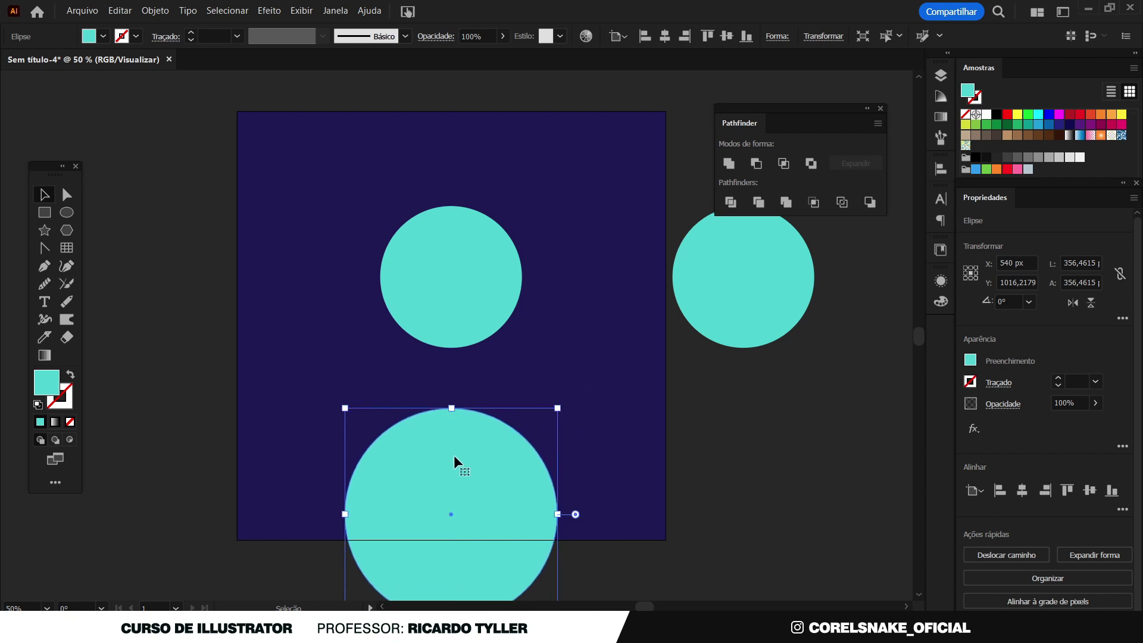
drag(454, 455, 473, 470)
click(736, 476)
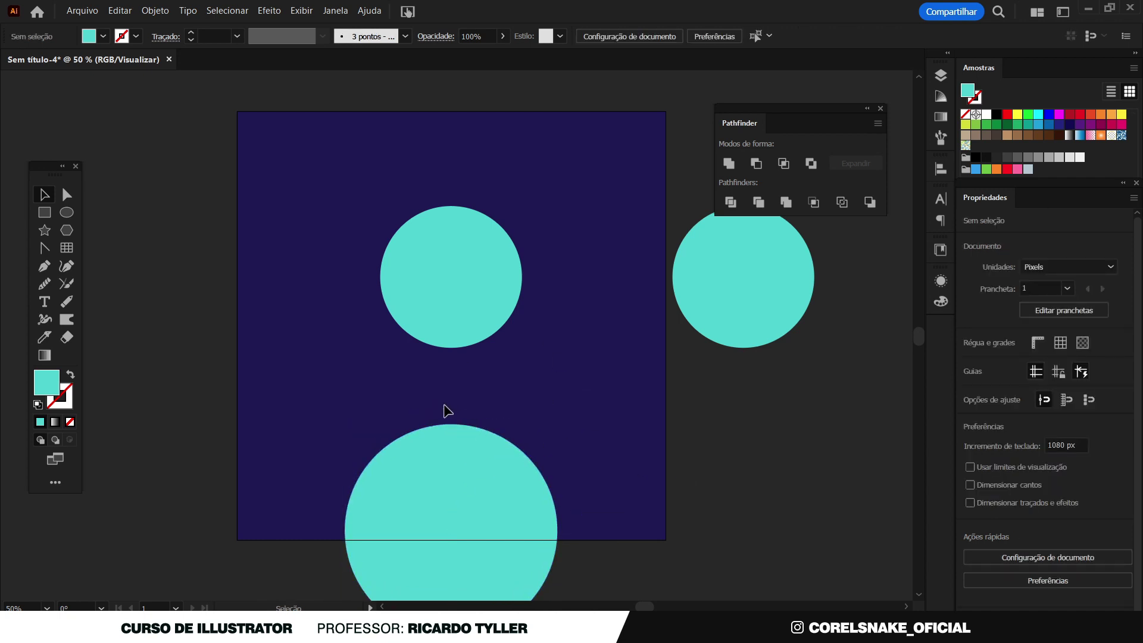
scroll(474, 281, up, 1)
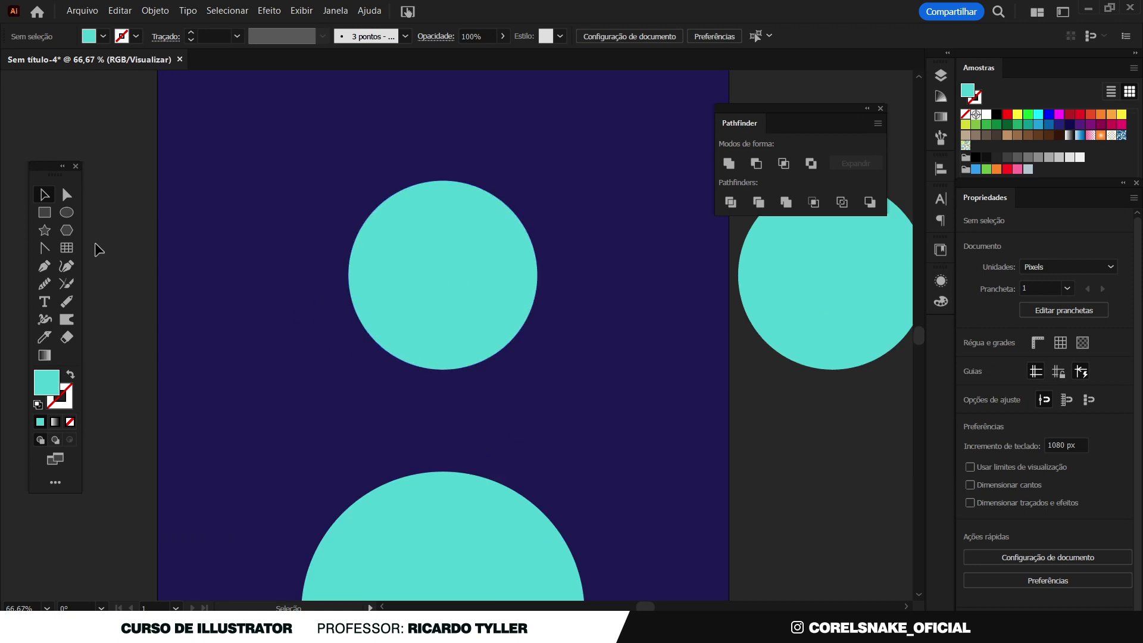
click(44, 230)
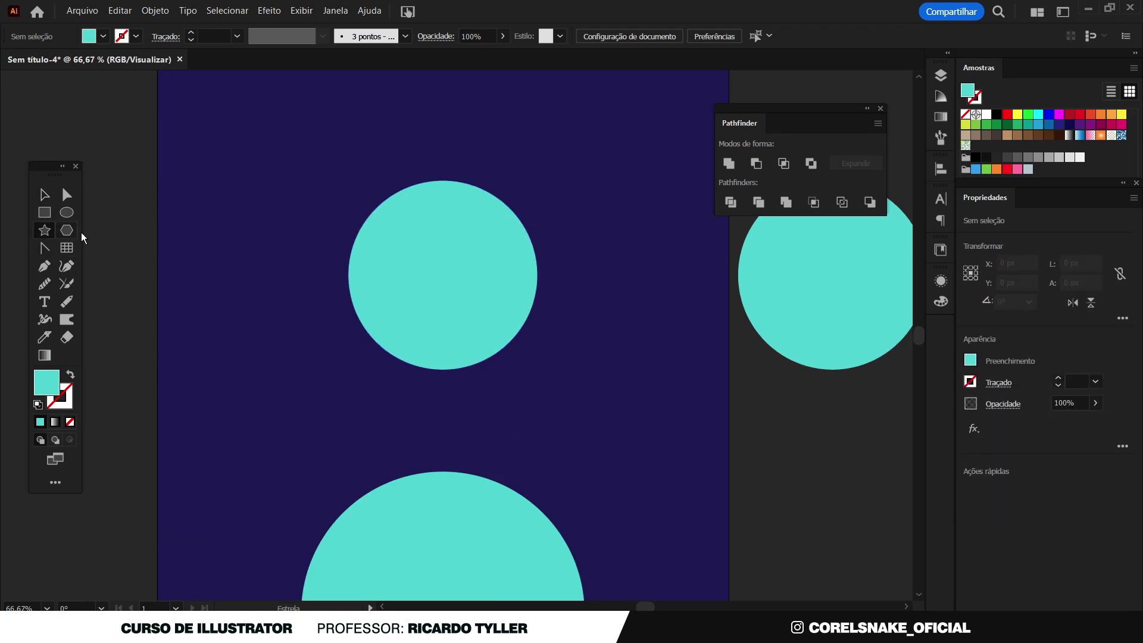
Draw a three-point star triangle and move it onto the upper circle.
mouse_move(280, 235)
mouse_down()
mouse_move(373, 285)
mouse_move(357, 298)
mouse_move(358, 279)
mouse_up()
key(Up)
key(Up)
key(Down)
key(Down)
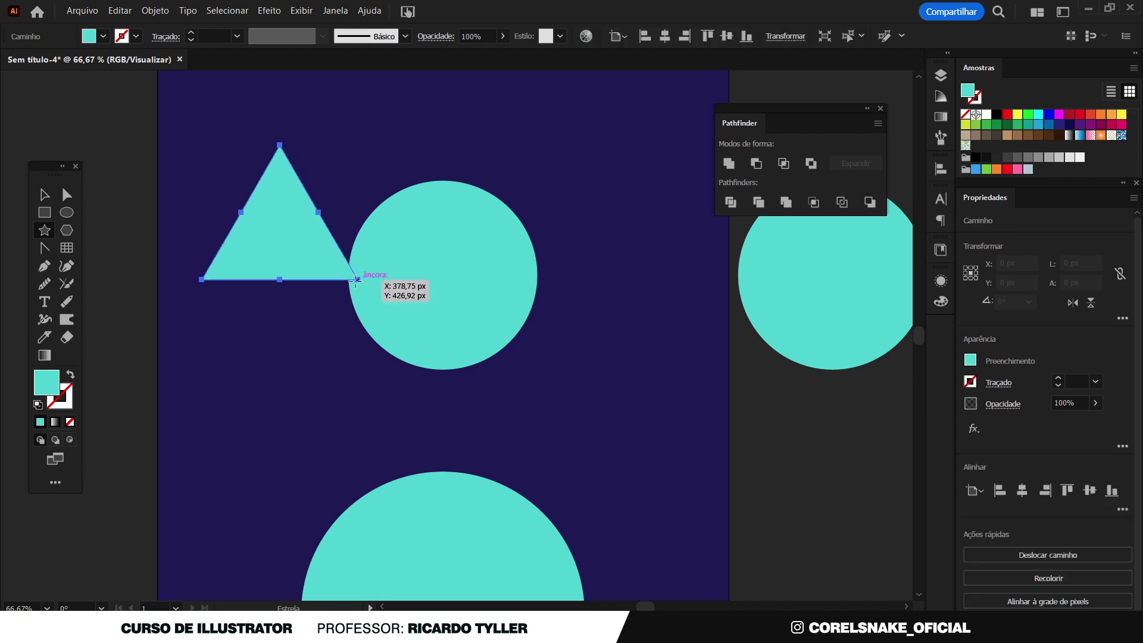
click(45, 194)
drag(287, 245, 447, 289)
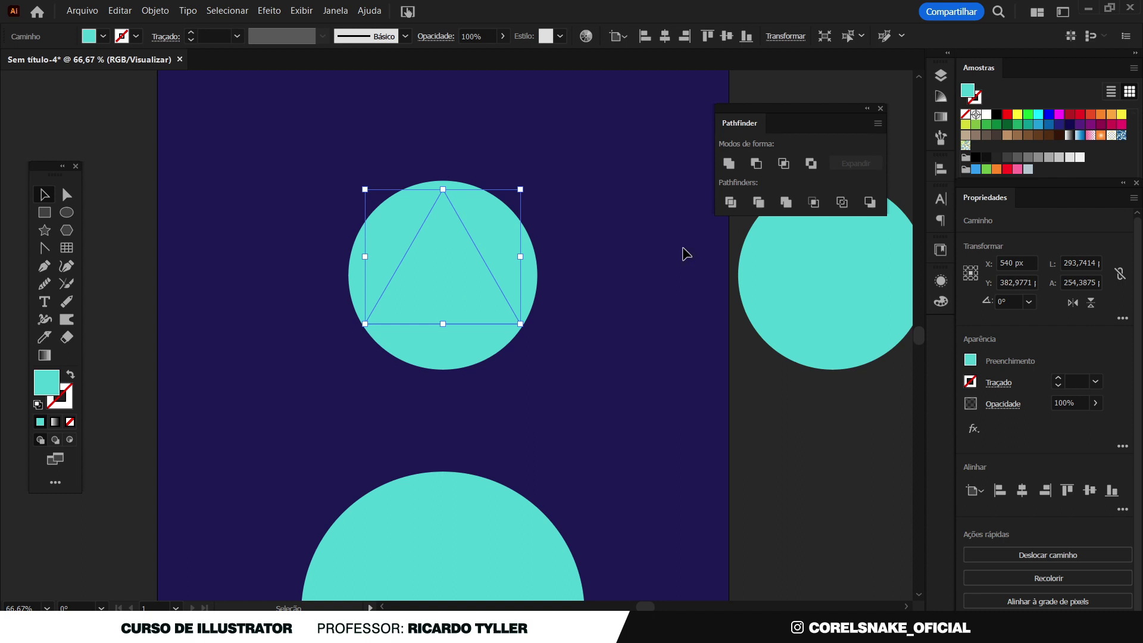
Fill the triangle red-orange, squash it shorter and lower it into the head.
click(1091, 114)
mouse_move(443, 189)
mouse_down()
mouse_move(442, 262)
mouse_move(463, 314)
mouse_up()
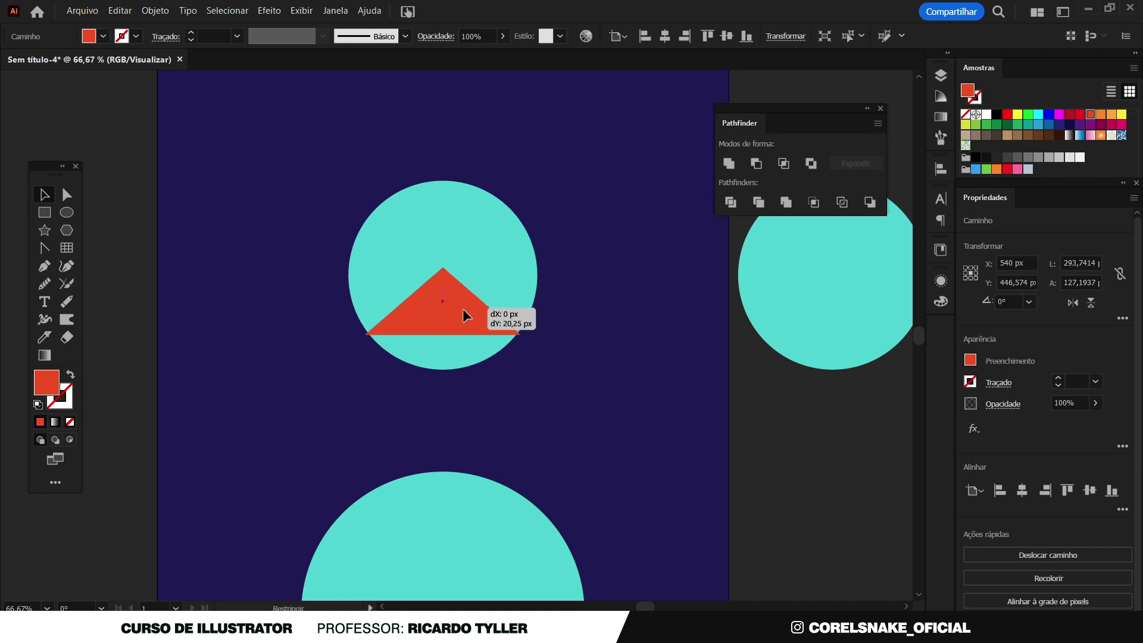
drag(463, 314, 463, 322)
click(132, 257)
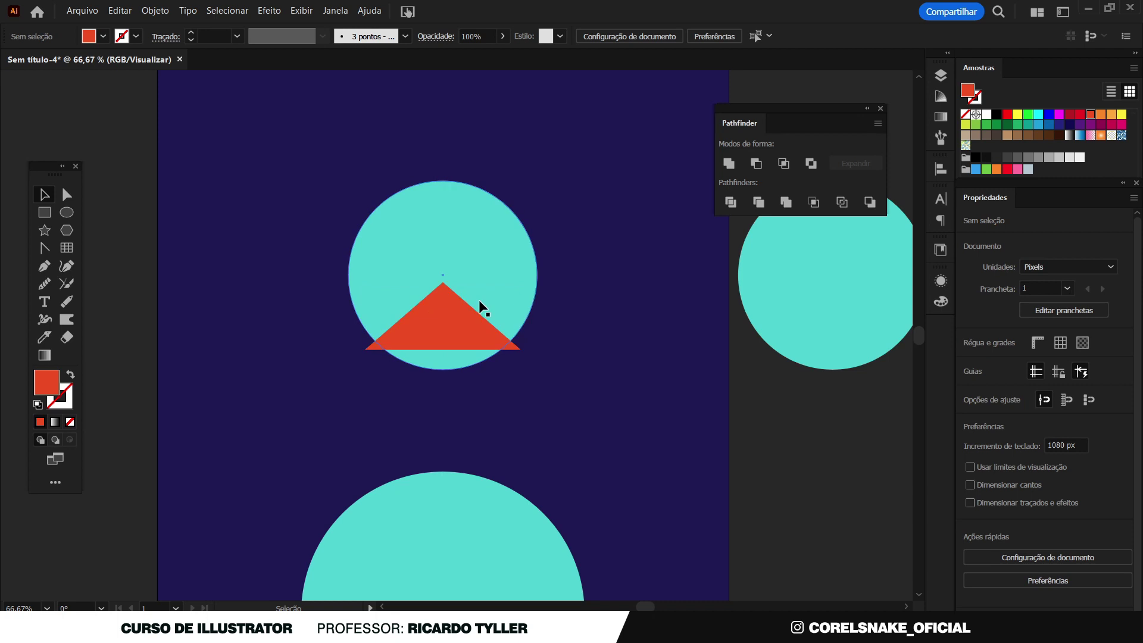
click(66, 212)
Draw a white circle in the head's upper left.
drag(370, 221, 441, 291)
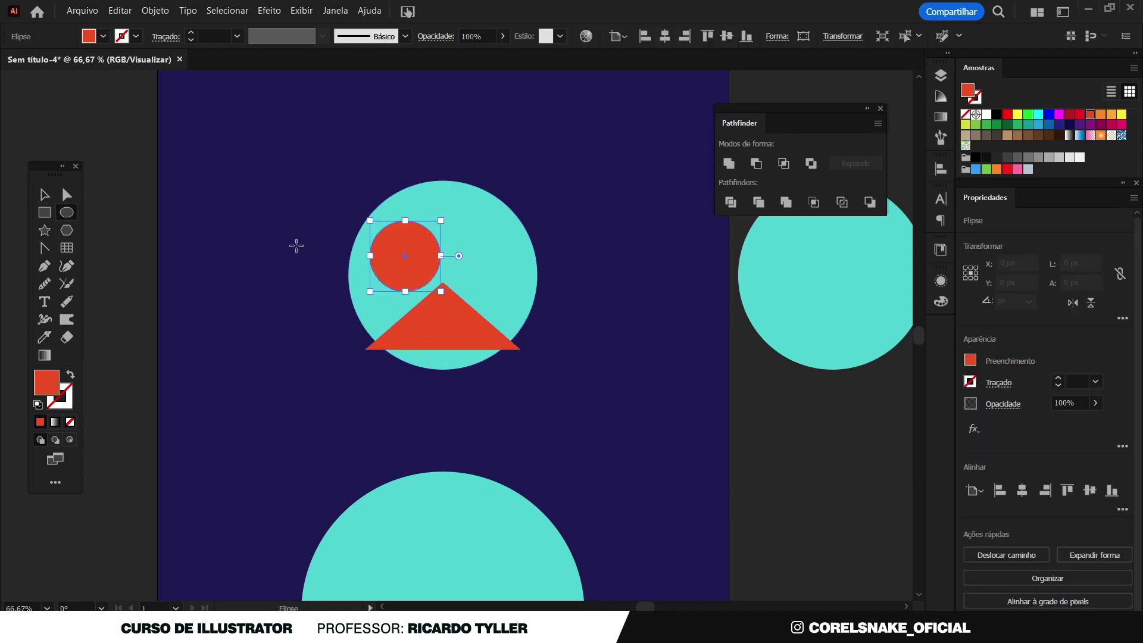
key(v)
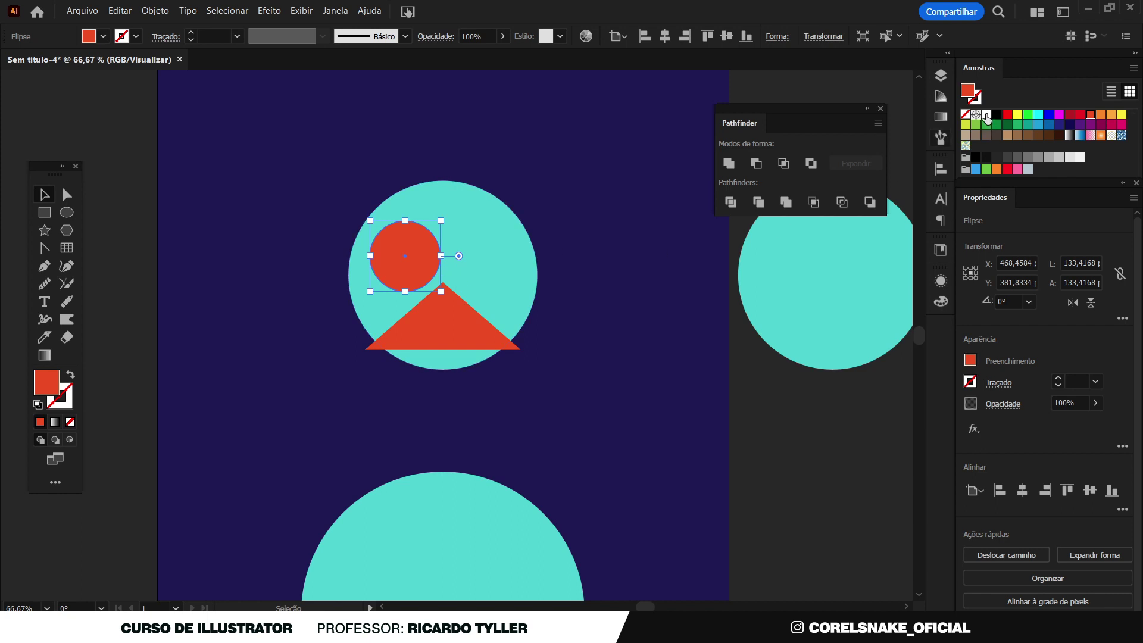
click(986, 115)
Paste a copy in front, shrink it to about 97 px and sample the navy background colour.
key(a)
key(v)
drag(441, 221, 437, 233)
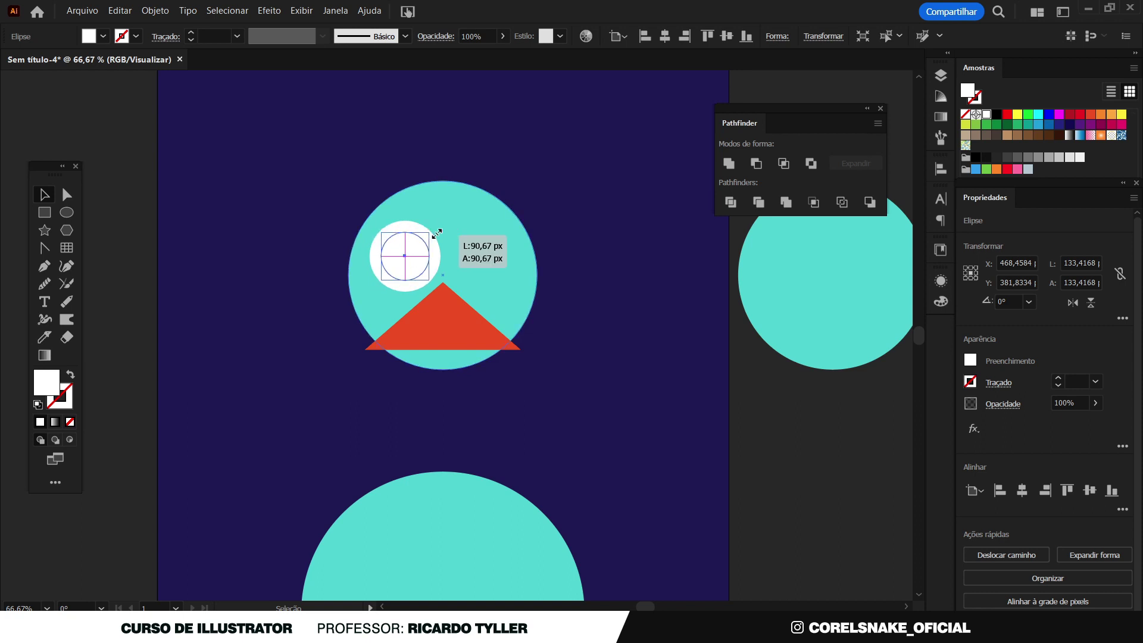
drag(438, 234, 438, 232)
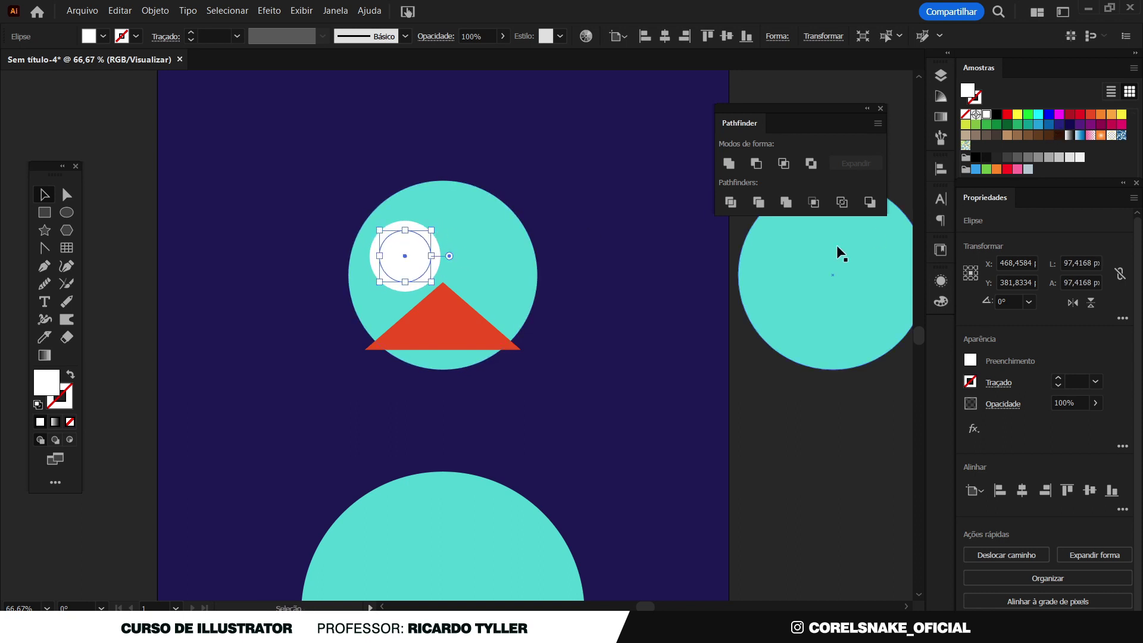
key(i)
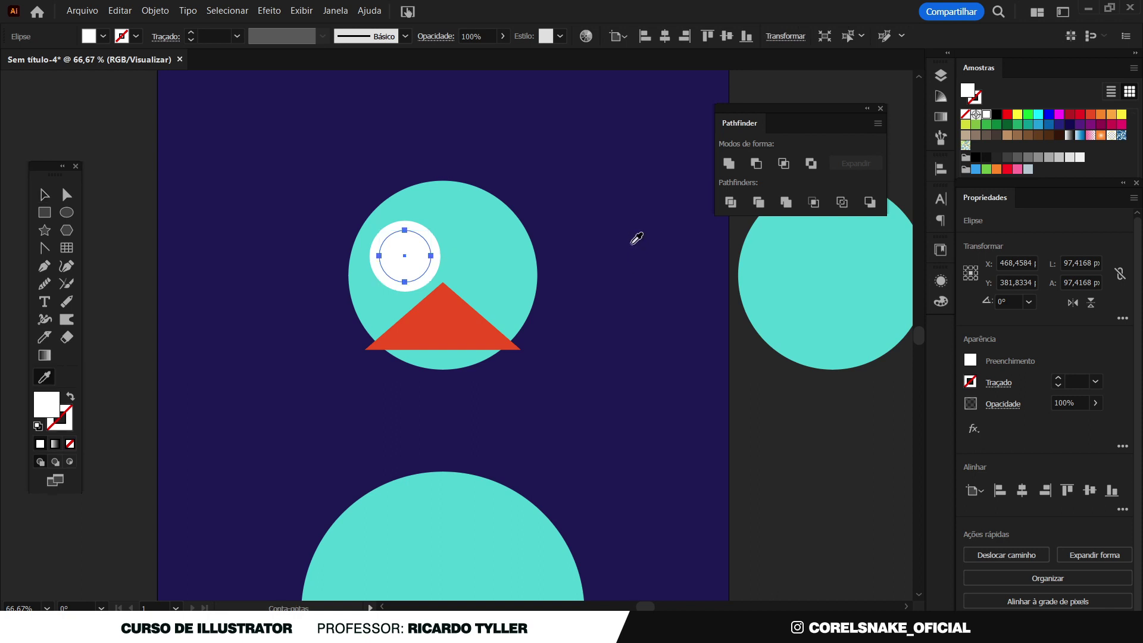
click(595, 223)
click(44, 197)
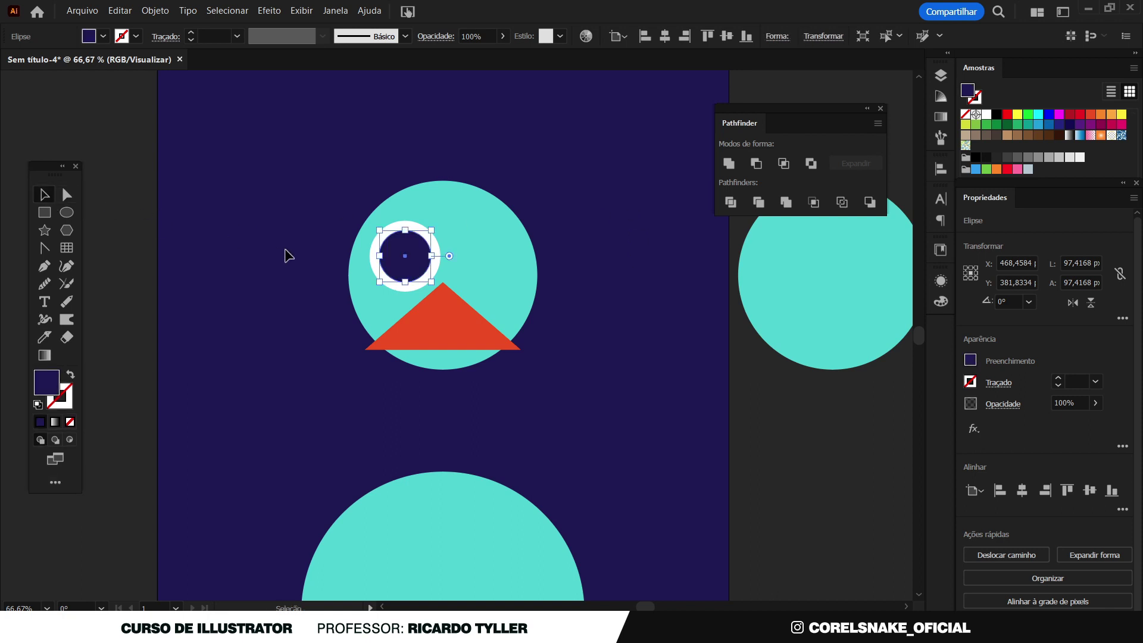
click(141, 298)
click(400, 255)
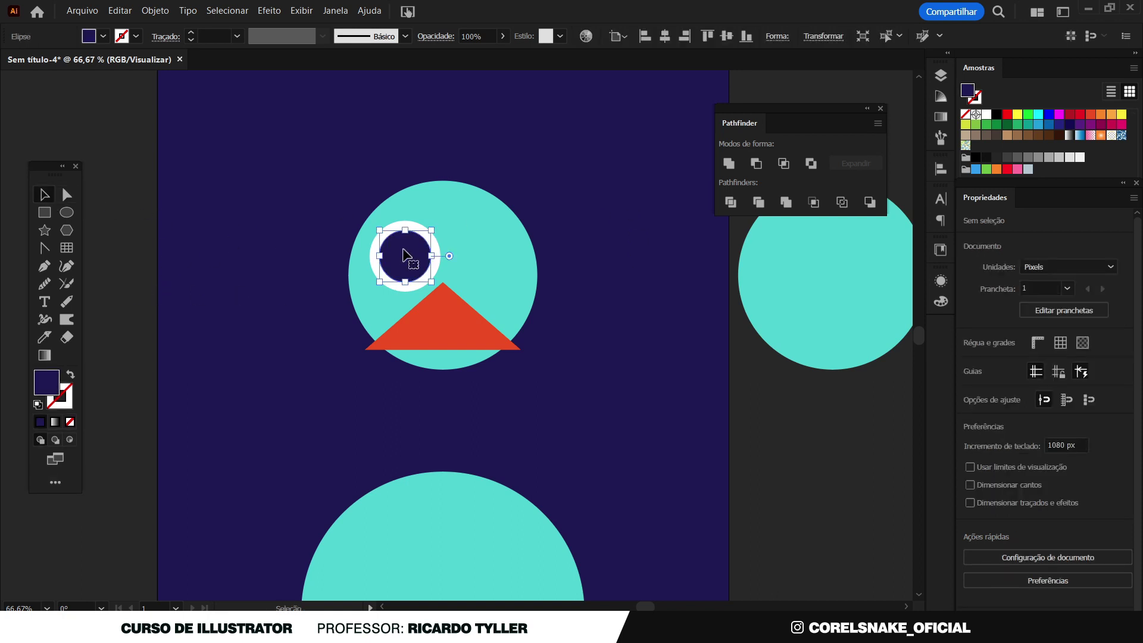
Scale a pupil copy to 32 px, fill it white and move it up-left.
scroll(393, 251, up, 2)
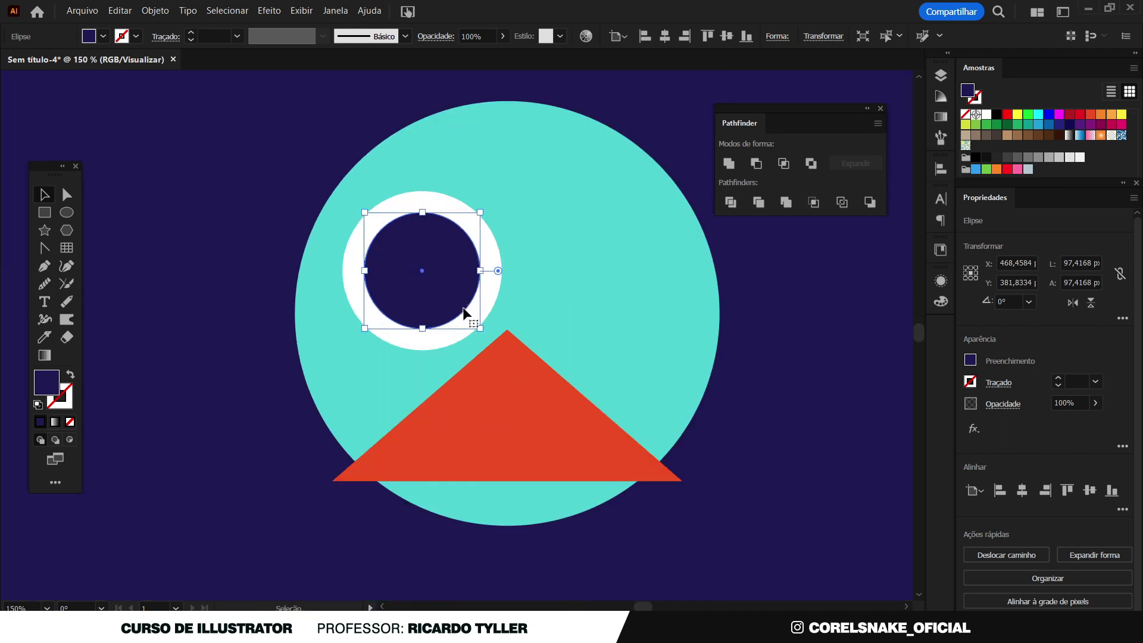
drag(482, 329, 442, 291)
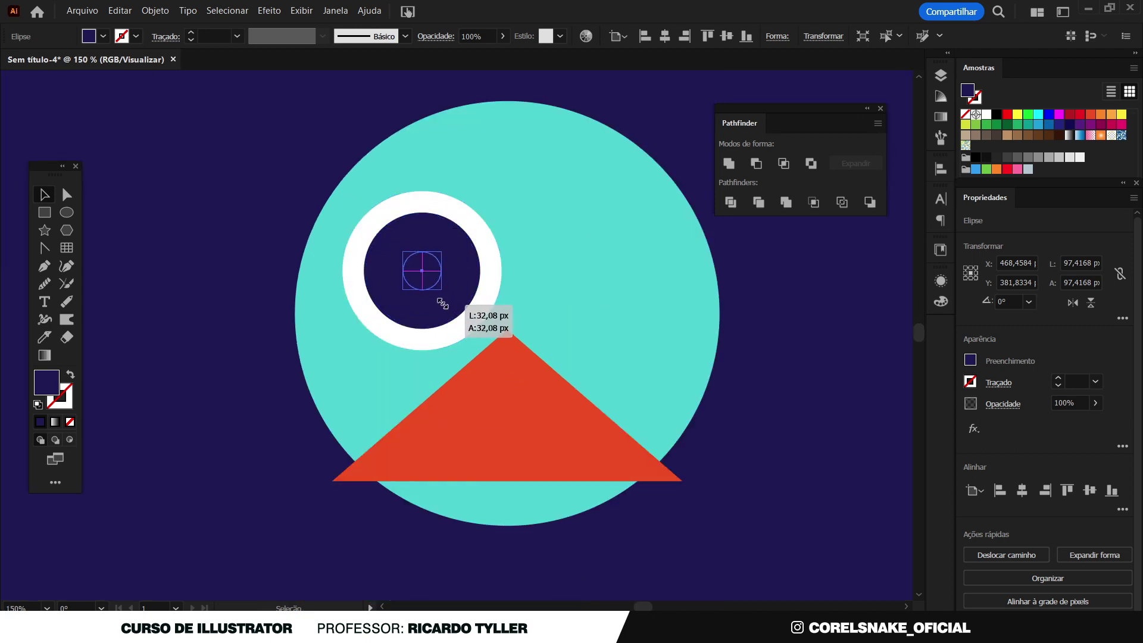
click(987, 114)
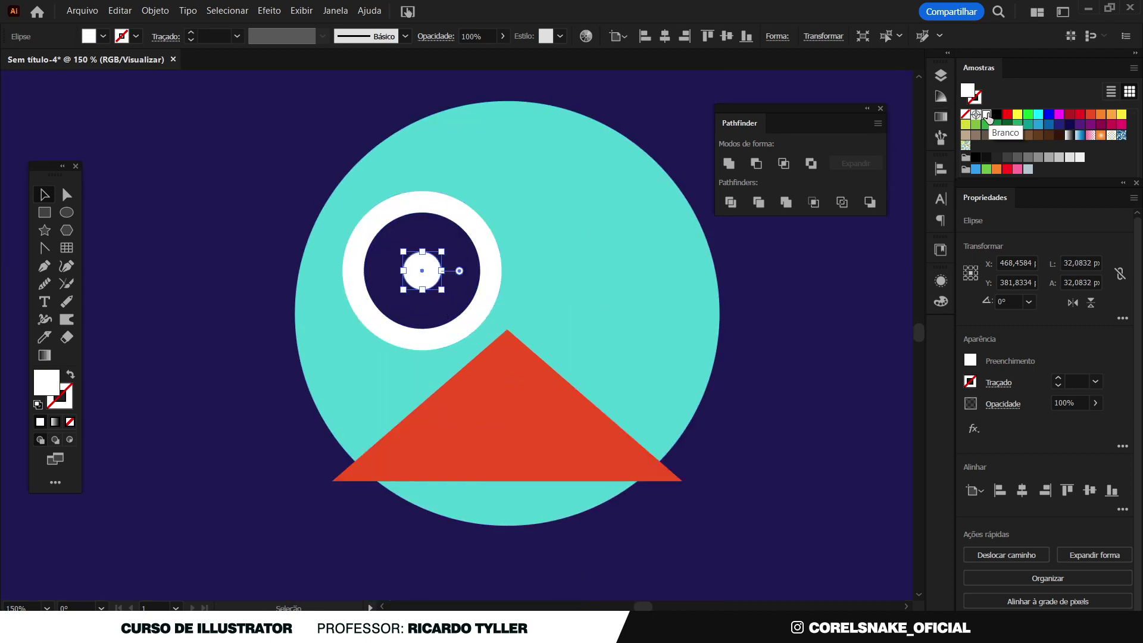
drag(413, 260, 398, 249)
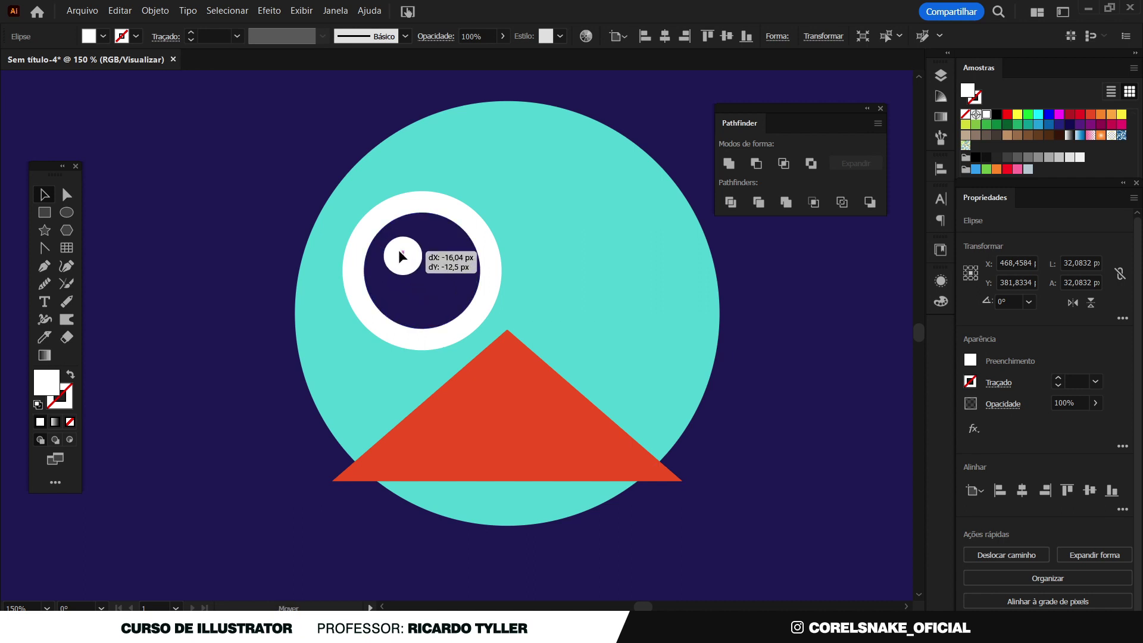
scroll(438, 327, down, 5)
click(122, 290)
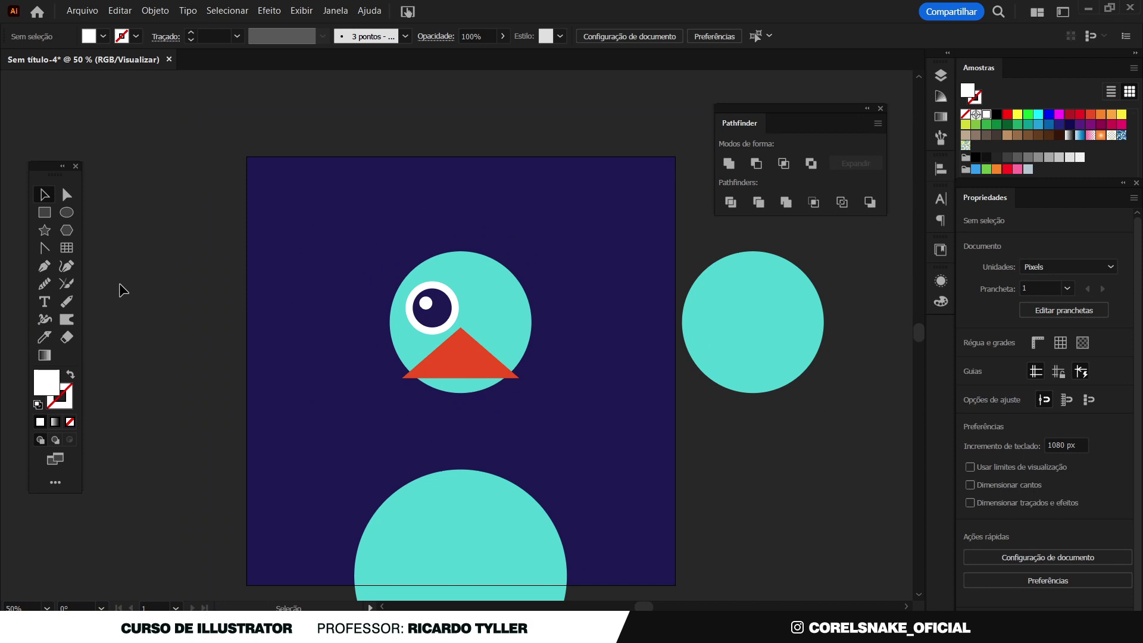
Select the highlight, navy pupil and white ring together.
scroll(433, 302, up, 5)
scroll(433, 302, up, 5)
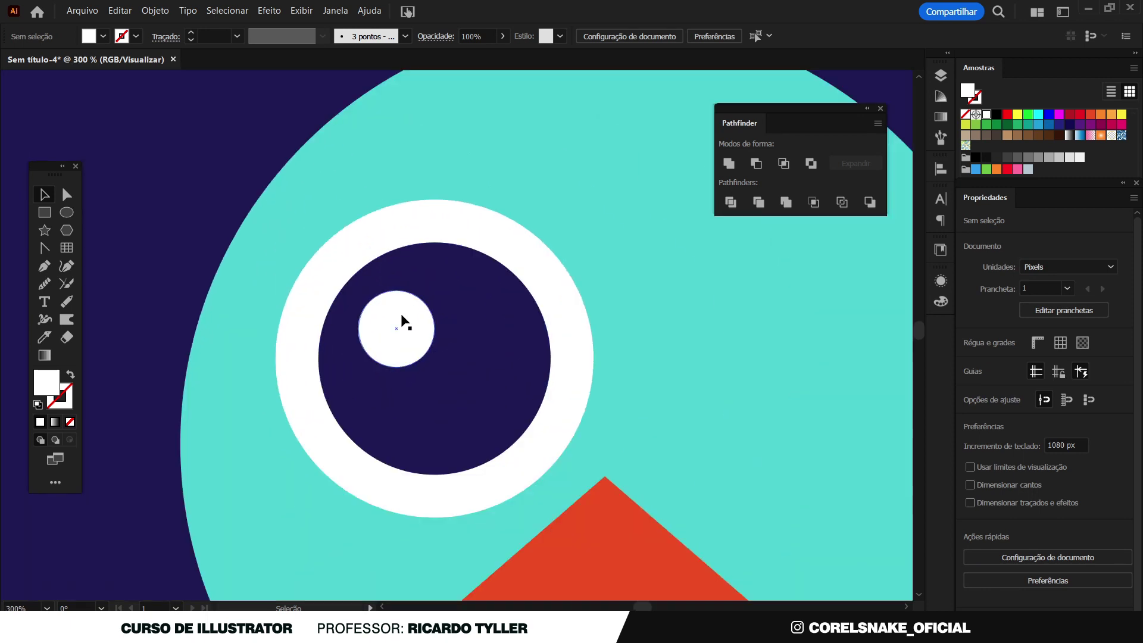
click(395, 318)
shift+click(436, 268)
shift+click(436, 226)
scroll(401, 312, down, 3)
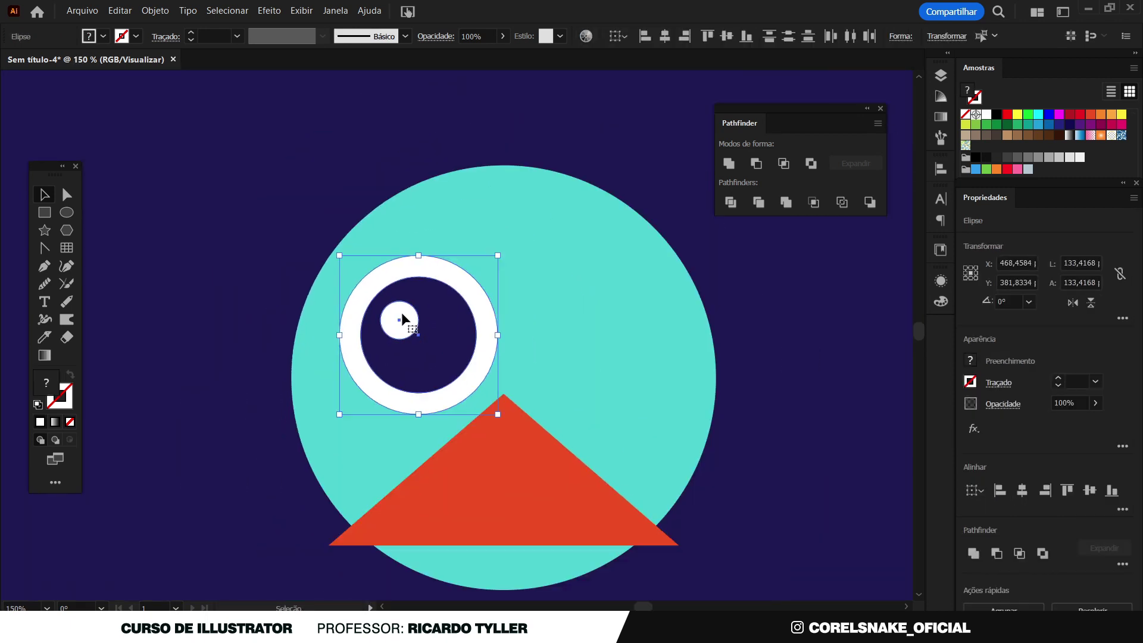
Group the eye and mirror a copy to the right across the head's top point.
key(ctrl+g)
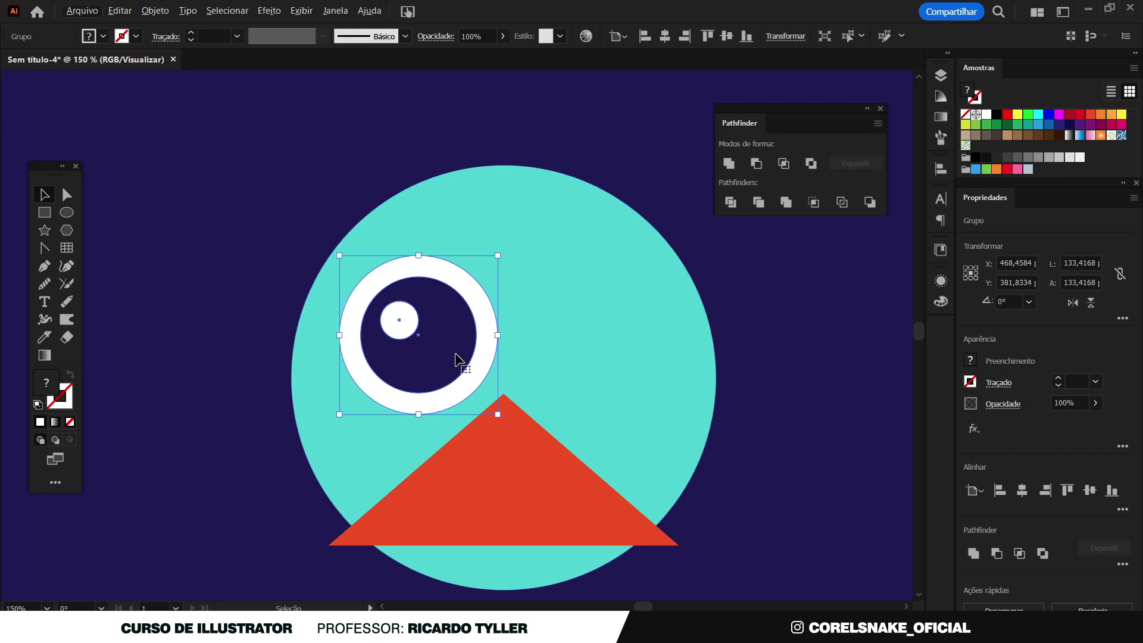
scroll(478, 365, down, 2)
key(alt+o)
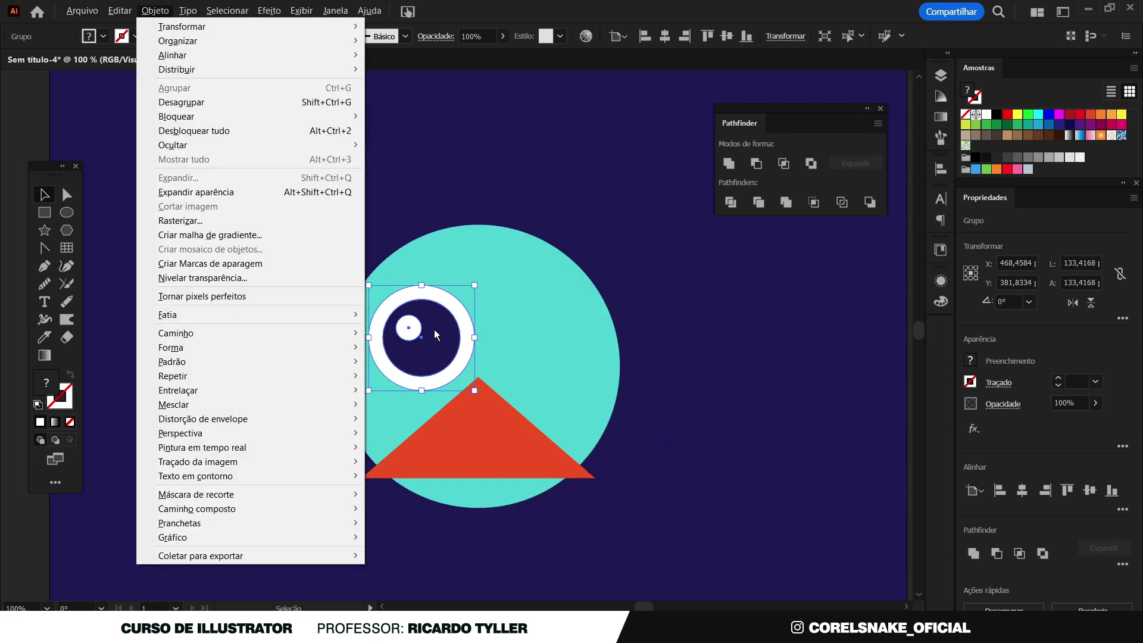
key(Escape)
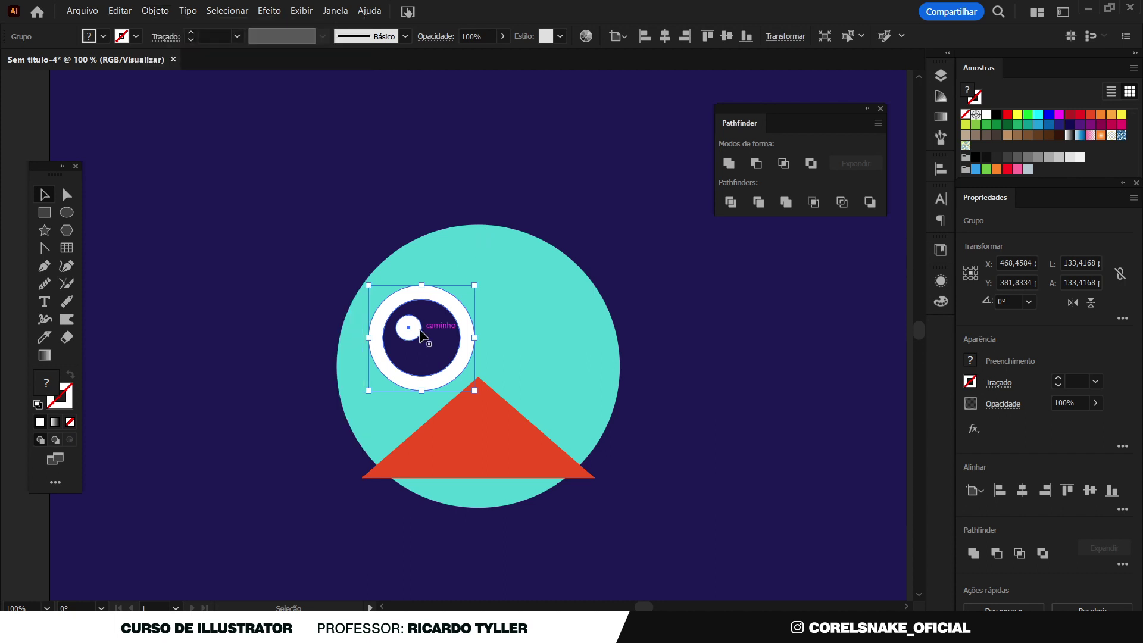
key(o)
click(478, 224)
drag(439, 320, 573, 294)
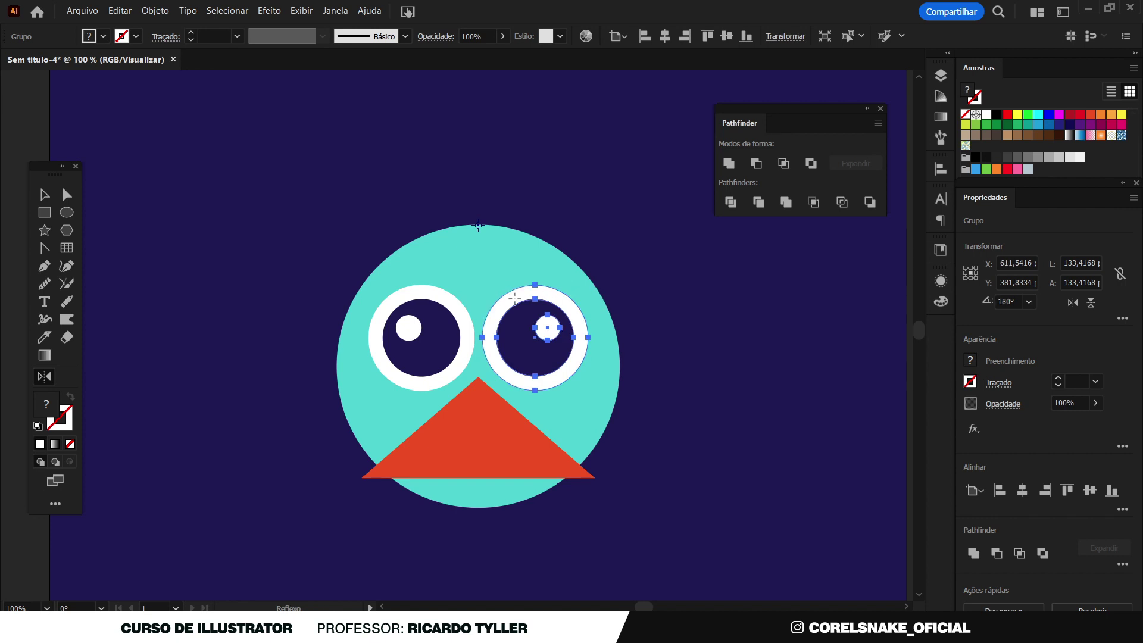
click(45, 195)
Flip the right eye horizontally.
scroll(250, 257, down, 3)
click(557, 400)
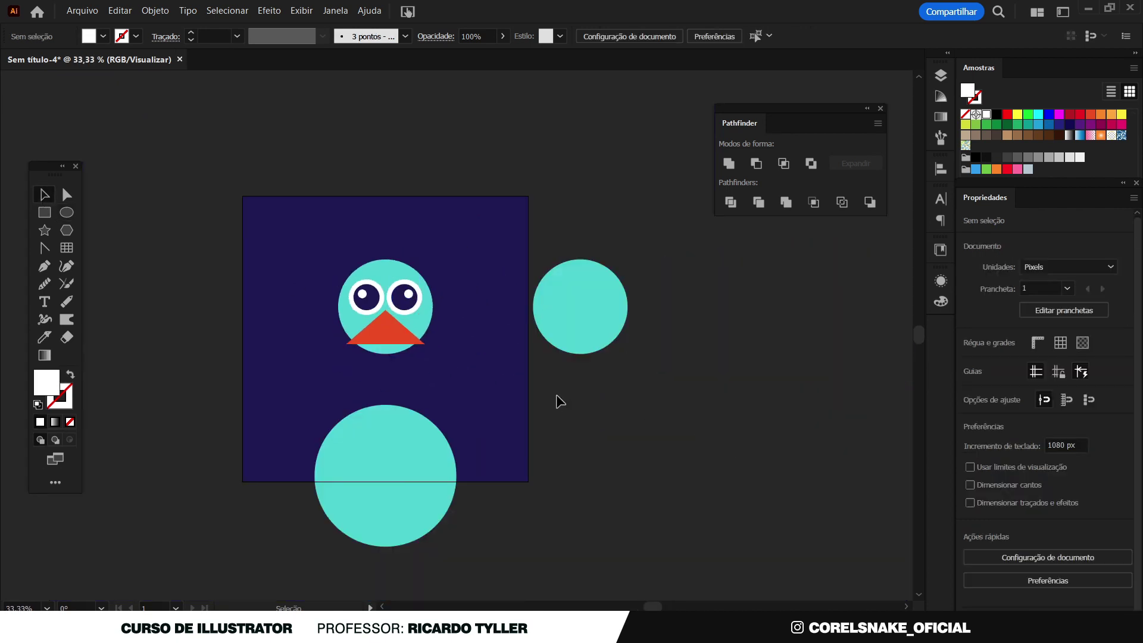
scroll(386, 295, up, 1)
scroll(385, 295, up, 1)
click(384, 293)
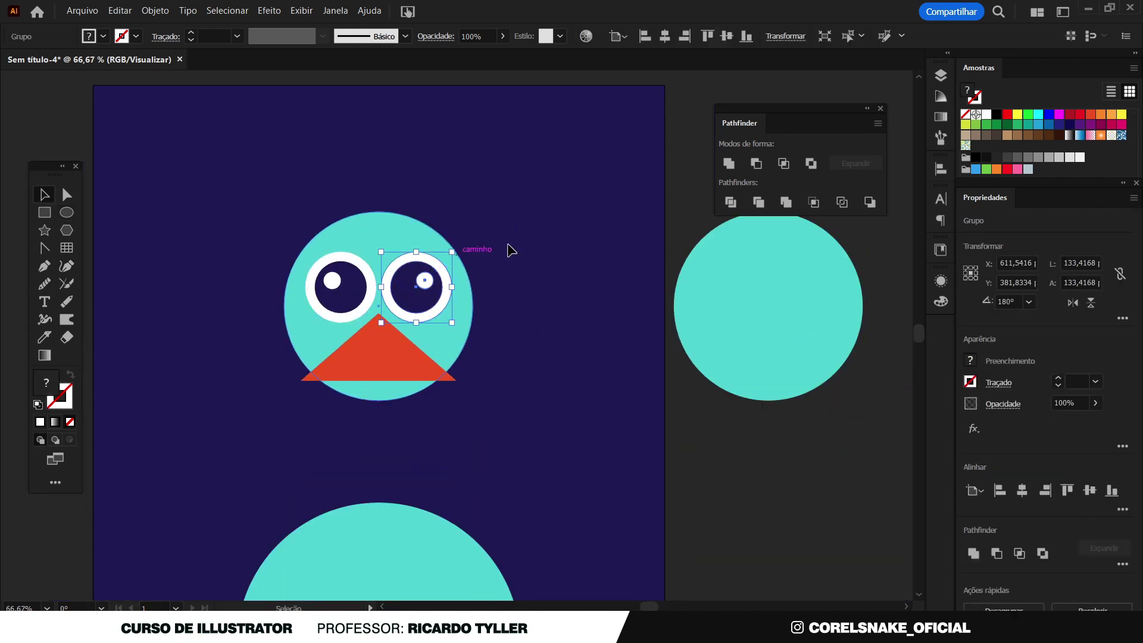
click(1073, 303)
scroll(503, 353, down, 1)
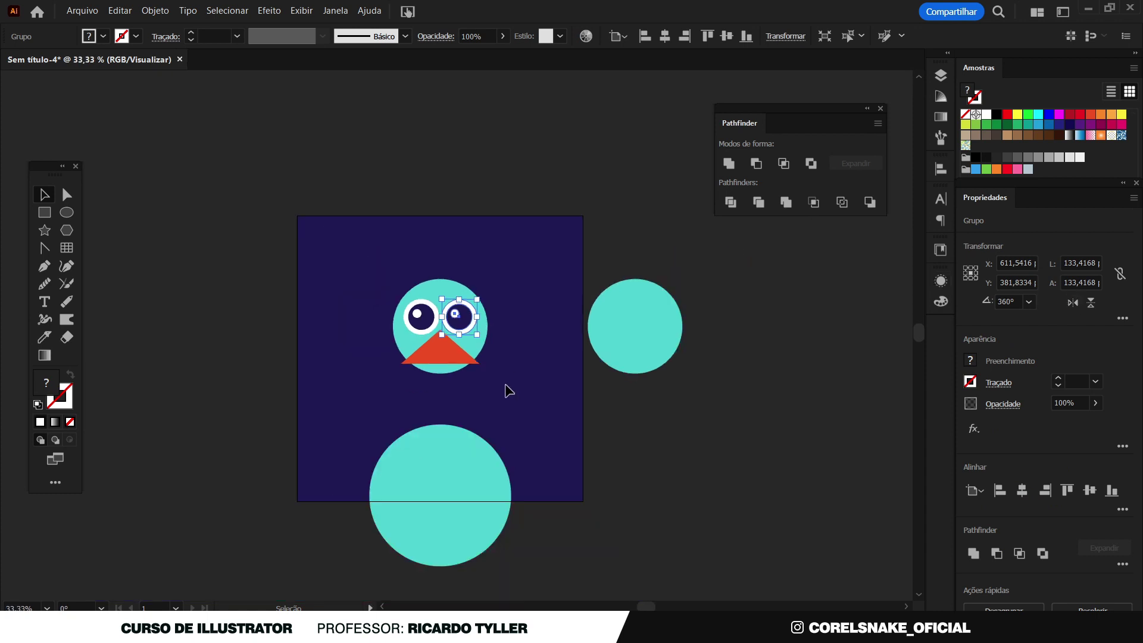
click(655, 439)
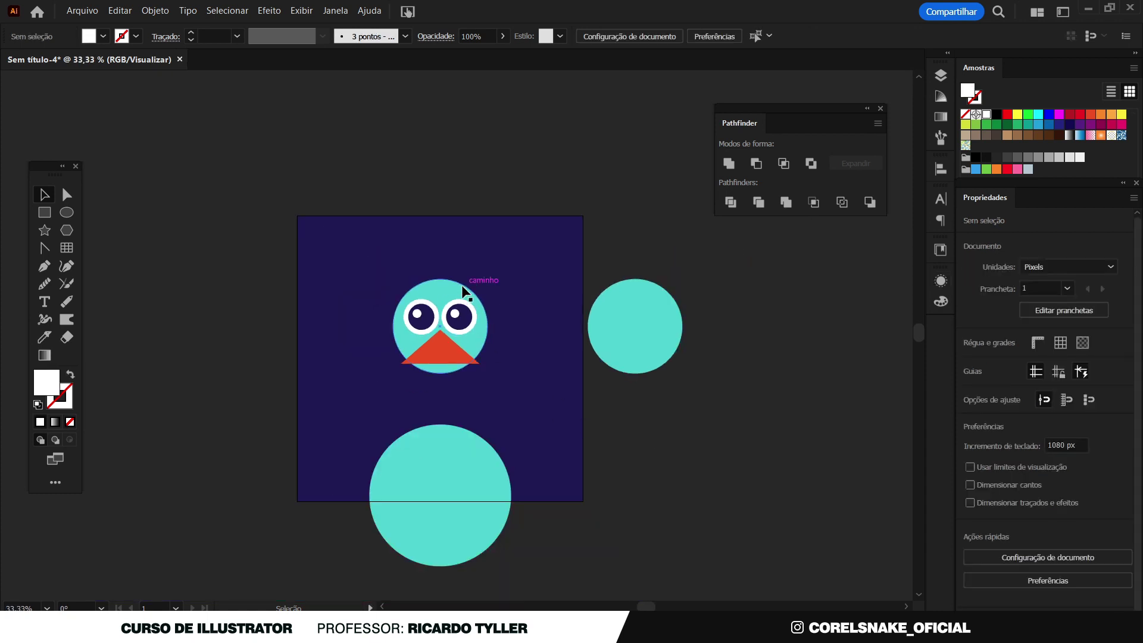
Enlarge the teal head circle to about 372 px around its centre.
scroll(467, 298, up, 1)
click(445, 288)
drag(502, 278, 506, 274)
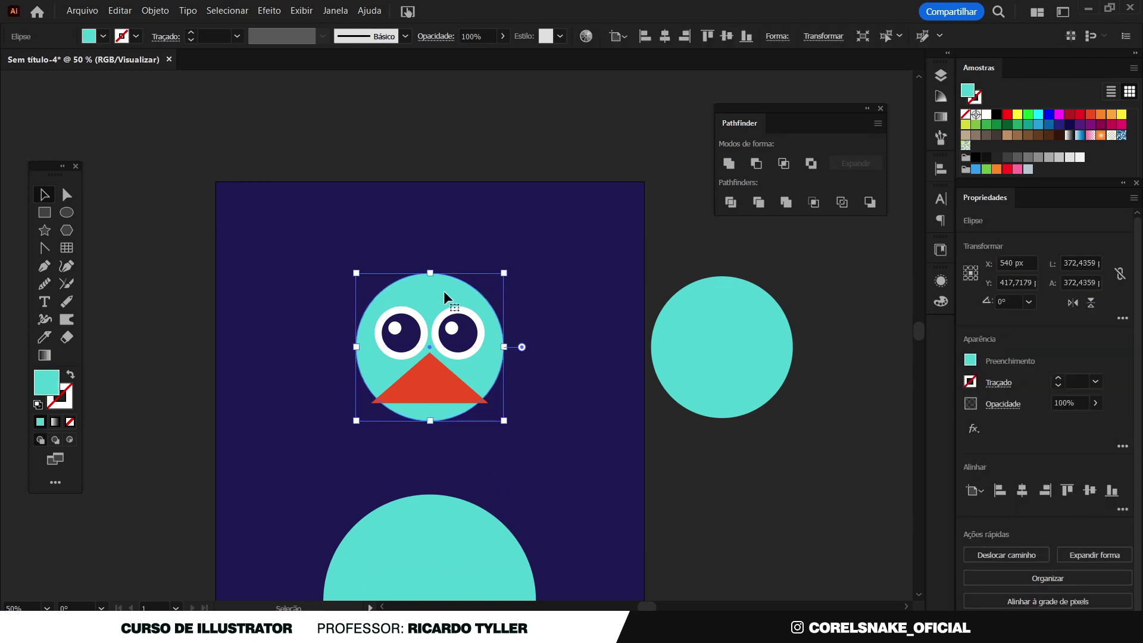
click(830, 497)
Shrink both eyes together to about 244 px wide.
scroll(396, 328, up, 3)
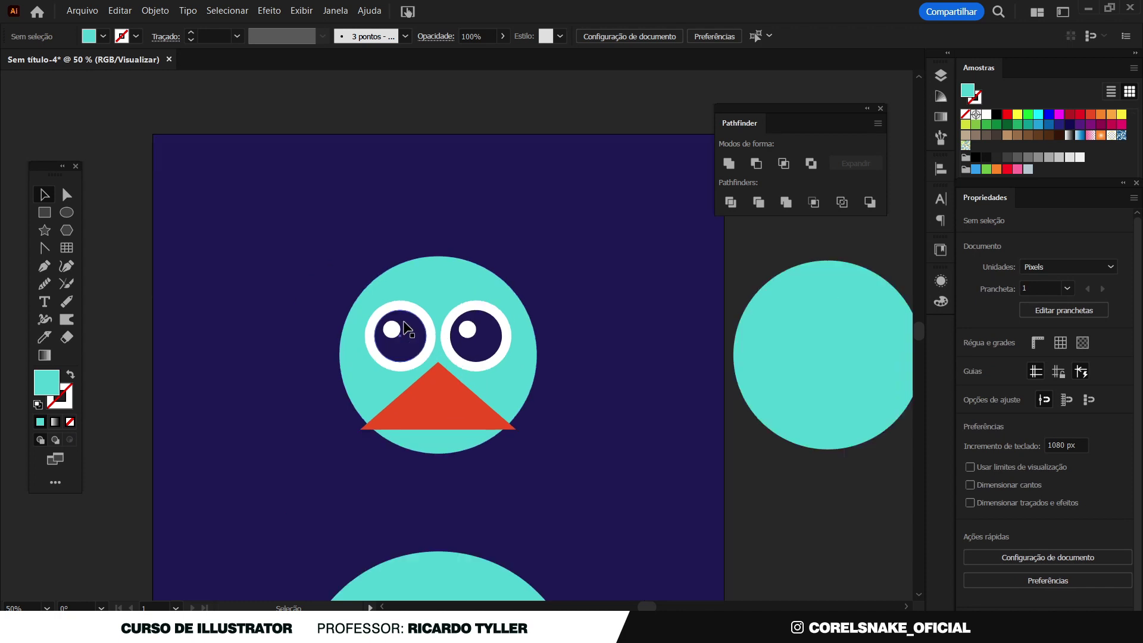
click(428, 348)
shift+click(572, 325)
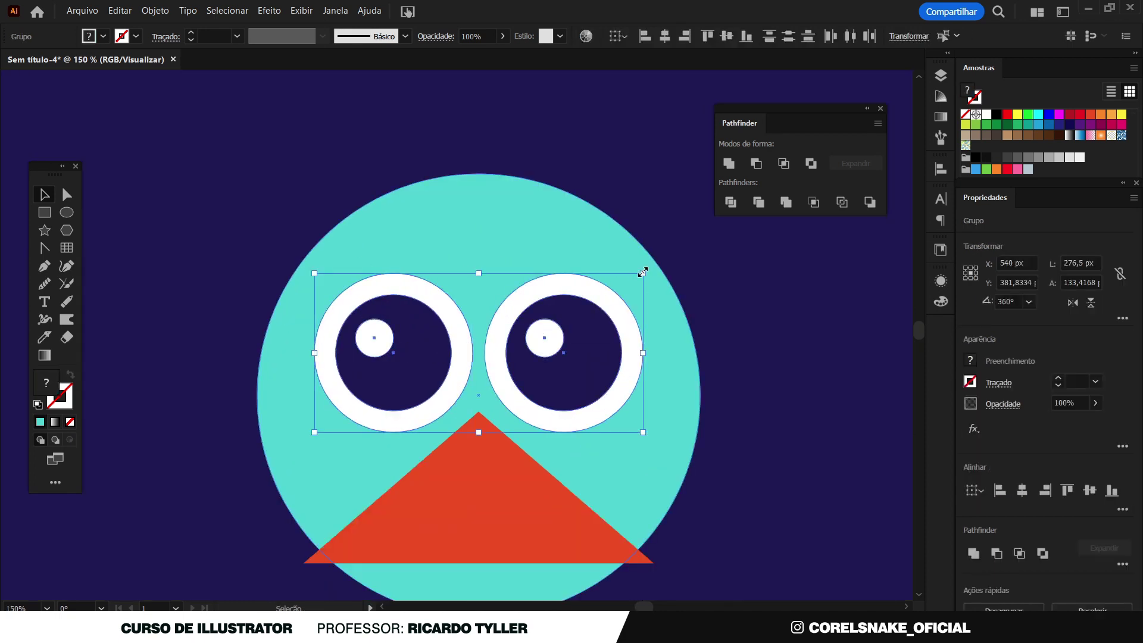
drag(642, 272, 628, 279)
scroll(464, 315, down, 4)
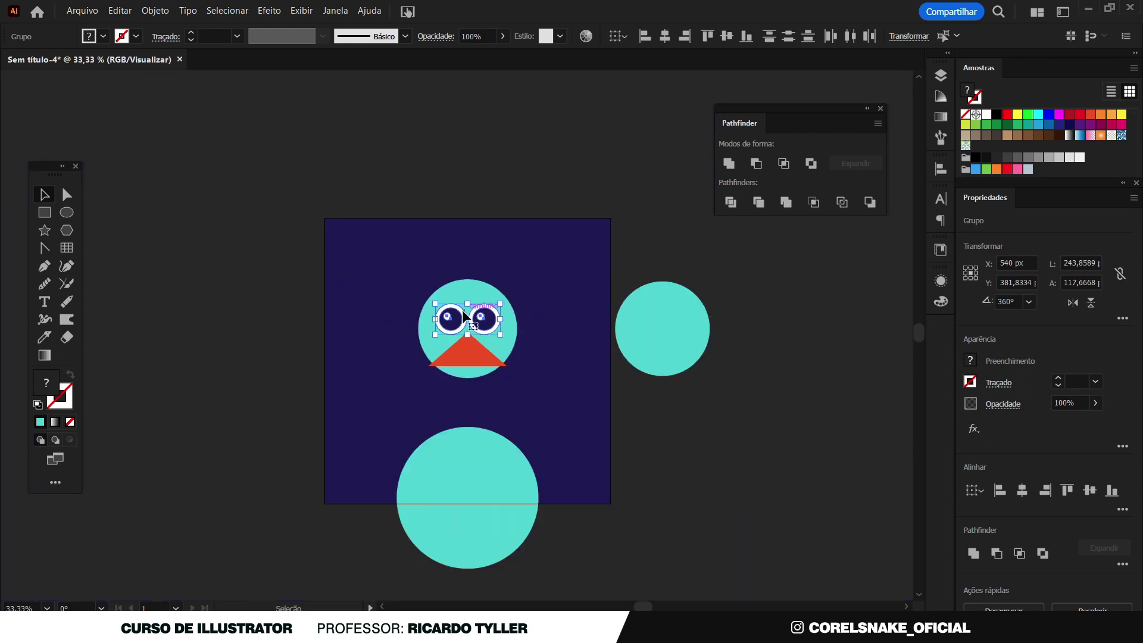
scroll(465, 316, up, 1)
click(740, 449)
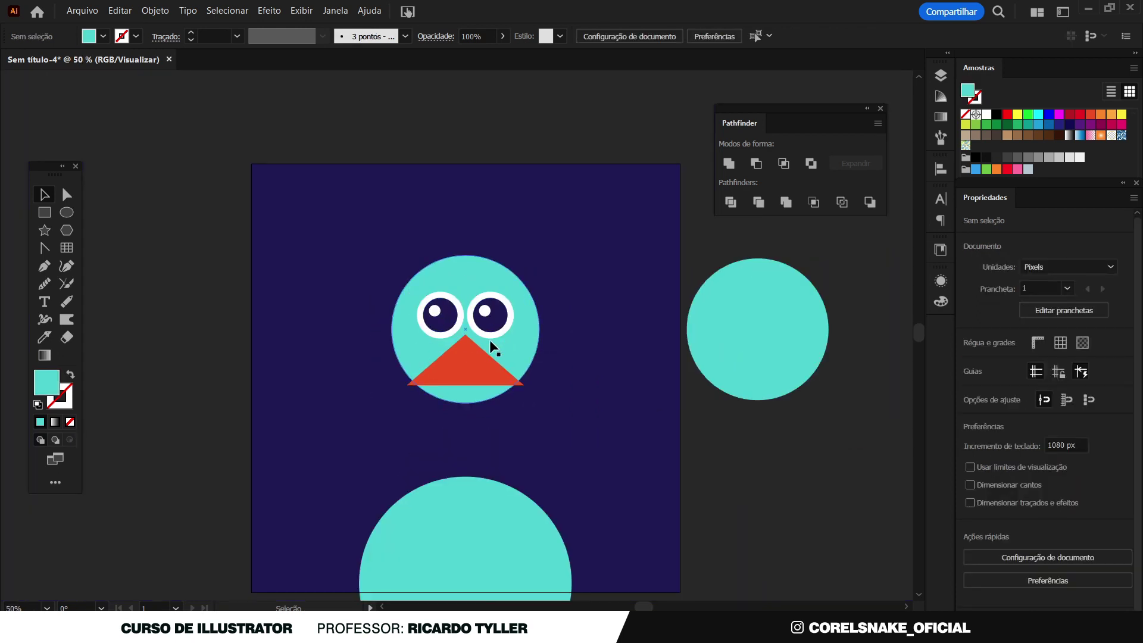
scroll(451, 385, up, 1)
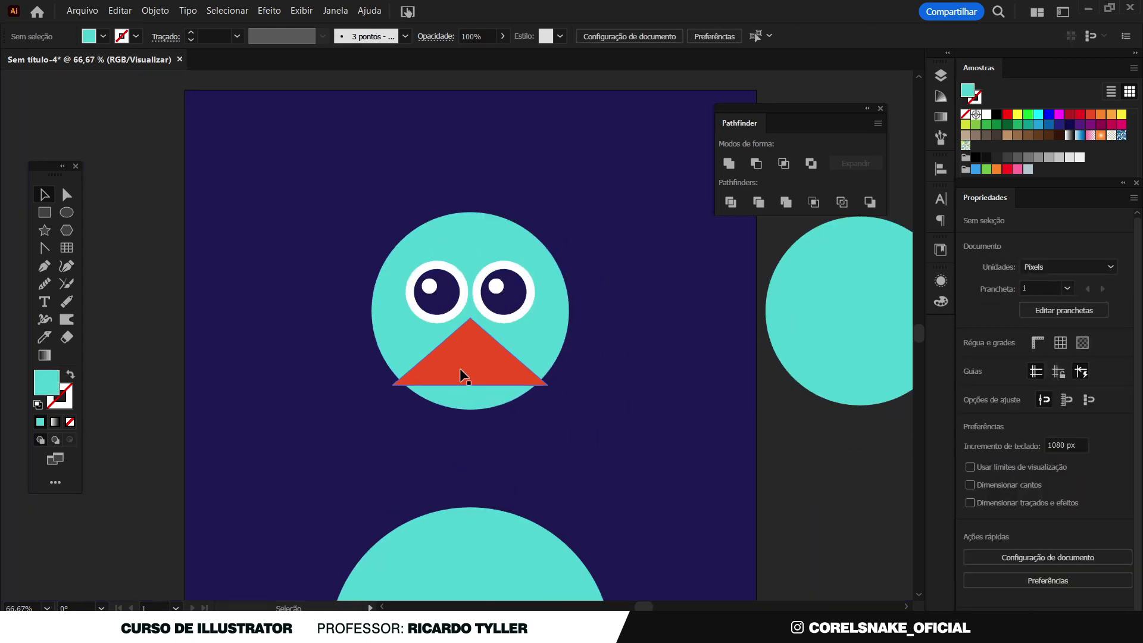
Duplicate the beak triangle, flip it vertically and move it below the original.
drag(466, 358, 466, 392)
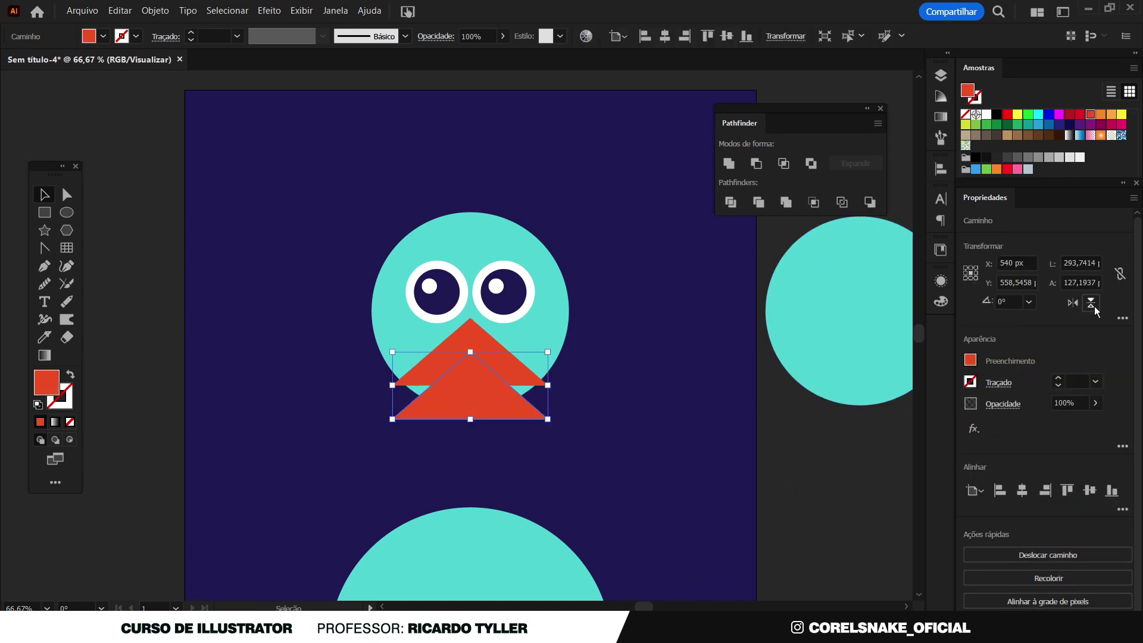
click(1090, 302)
scroll(482, 399, up, 1)
drag(480, 363, 484, 414)
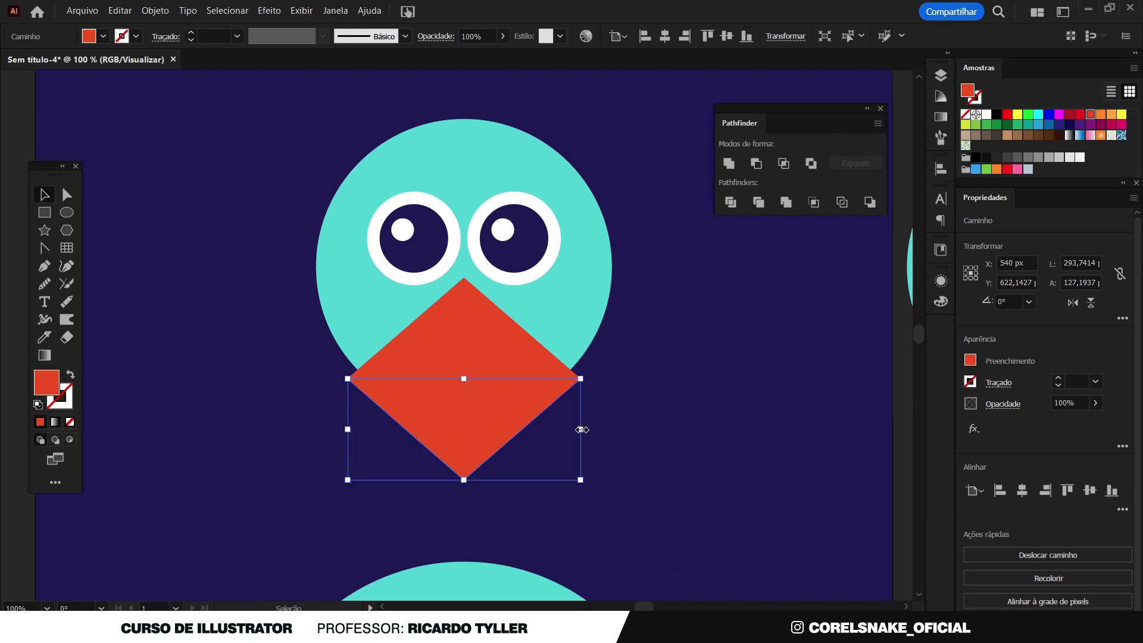
Shrink the lower triangle to about 244 × 106 px and nudge it against the beak.
drag(580, 480, 561, 477)
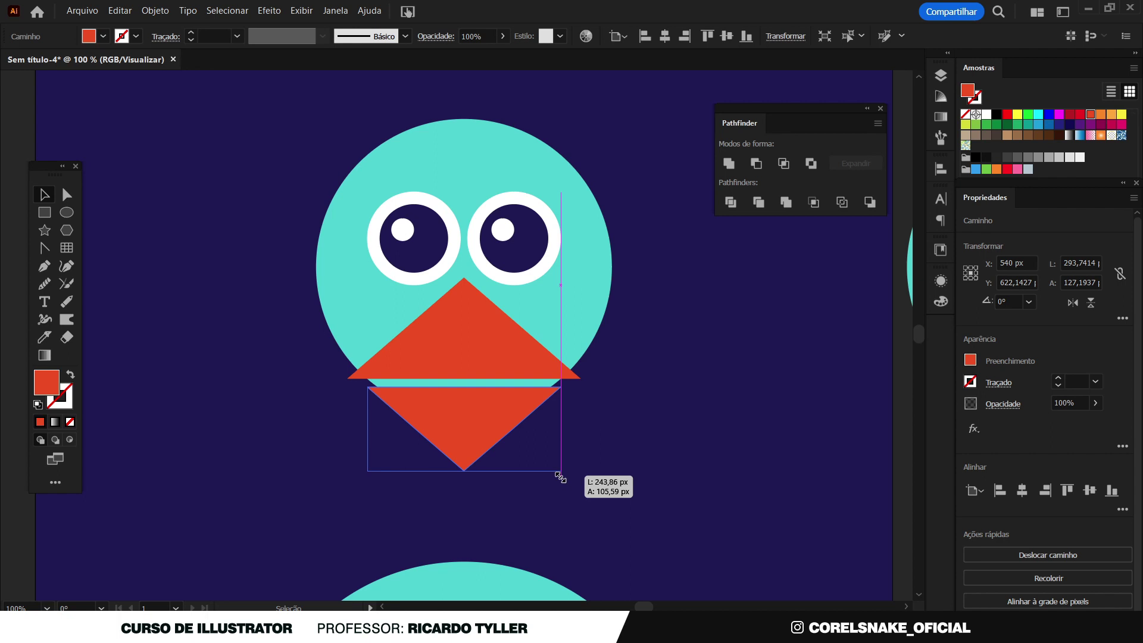
scroll(445, 404, up, 2)
drag(445, 405, 471, 410)
scroll(472, 410, down, 3)
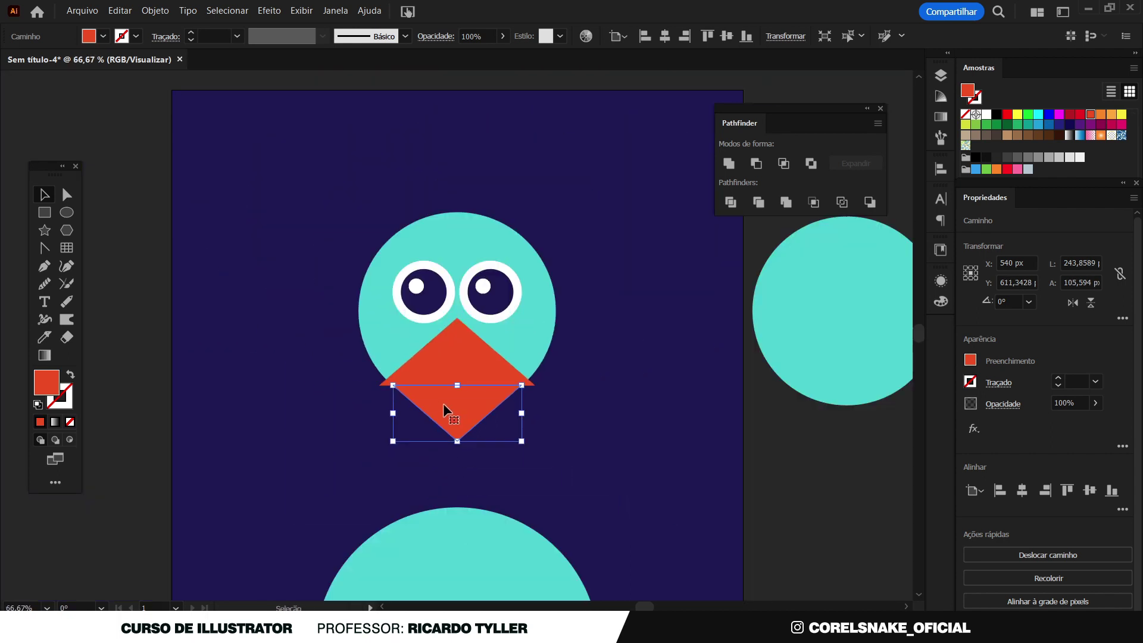
click(781, 474)
click(44, 212)
scroll(125, 247, up, 1)
scroll(336, 344, up, 1)
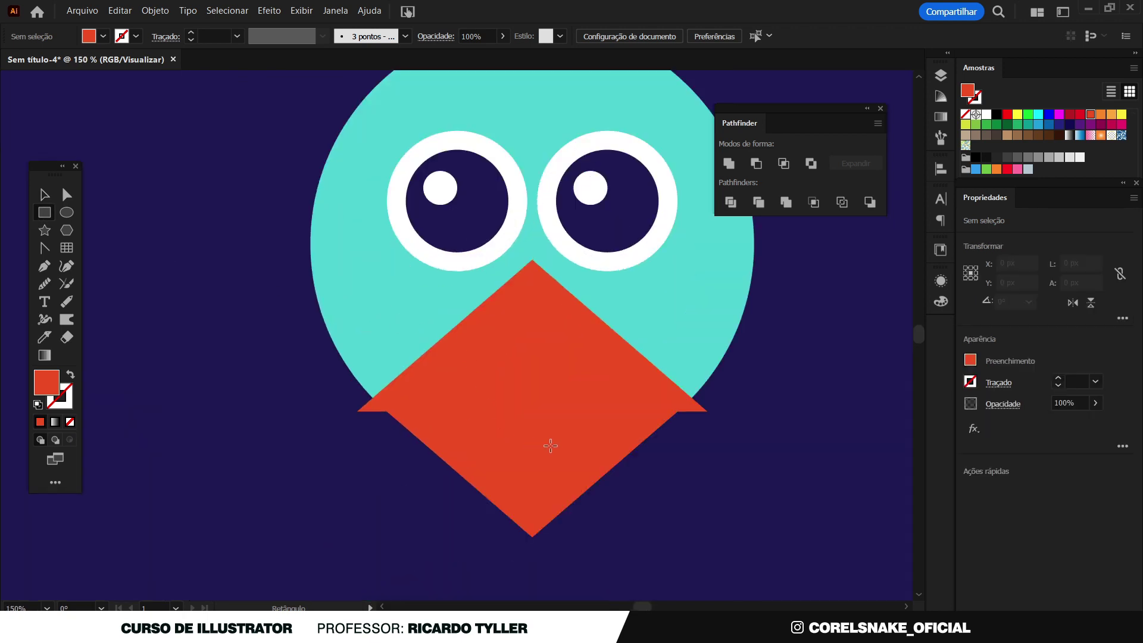
Draw a small rectangle over the beak's middle and stretch it across.
drag(538, 411, 516, 389)
key(v)
drag(559, 411, 743, 412)
scroll(247, 375, down, 2)
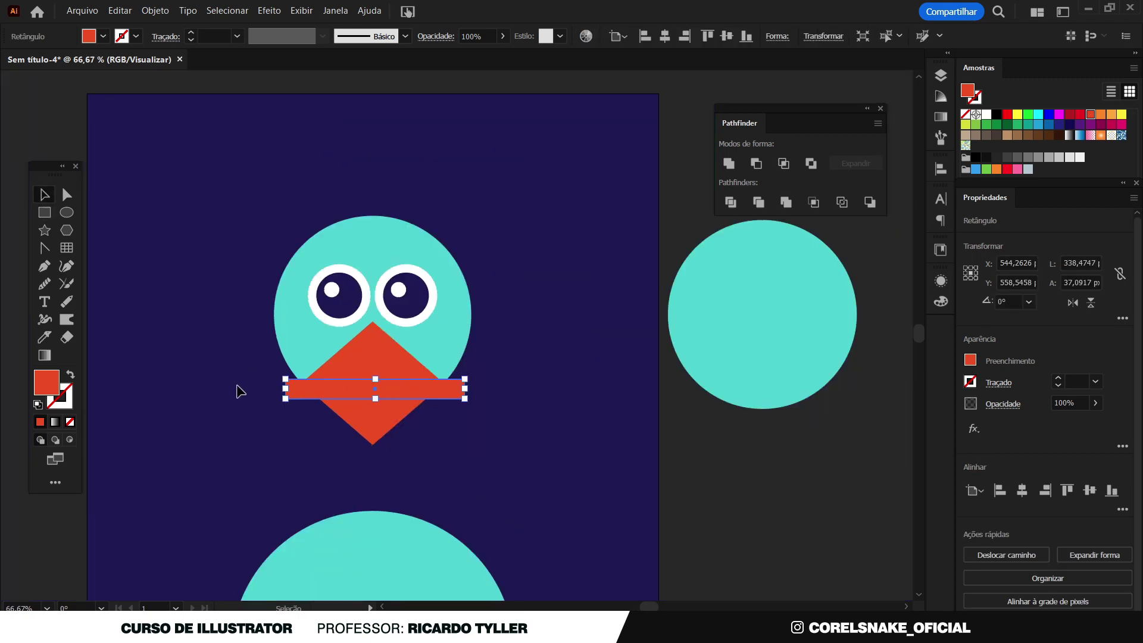
scroll(345, 395, up, 3)
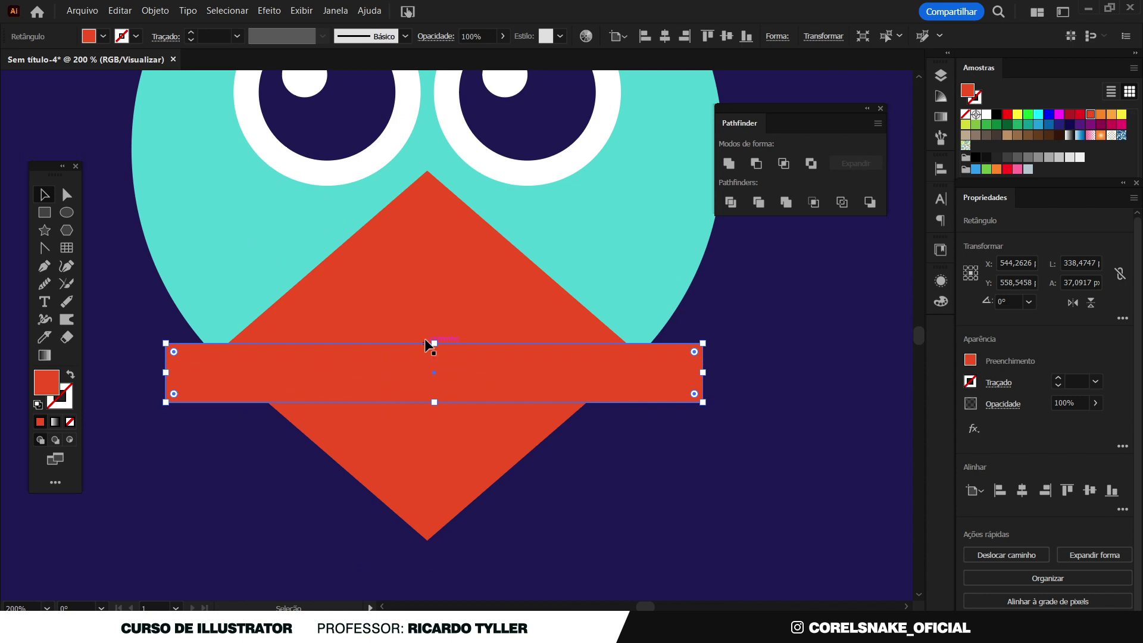
Trim the bar to about 302 px wide, then select the upper beak triangle.
drag(166, 372, 331, 412)
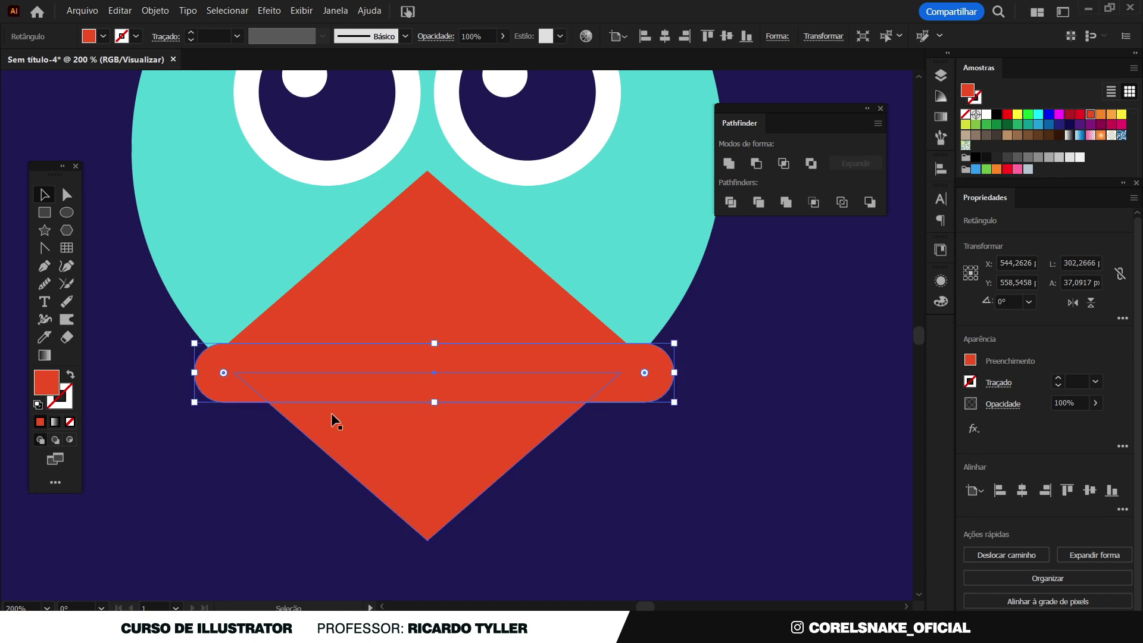
scroll(329, 405, down, 2)
scroll(581, 390, down, 2)
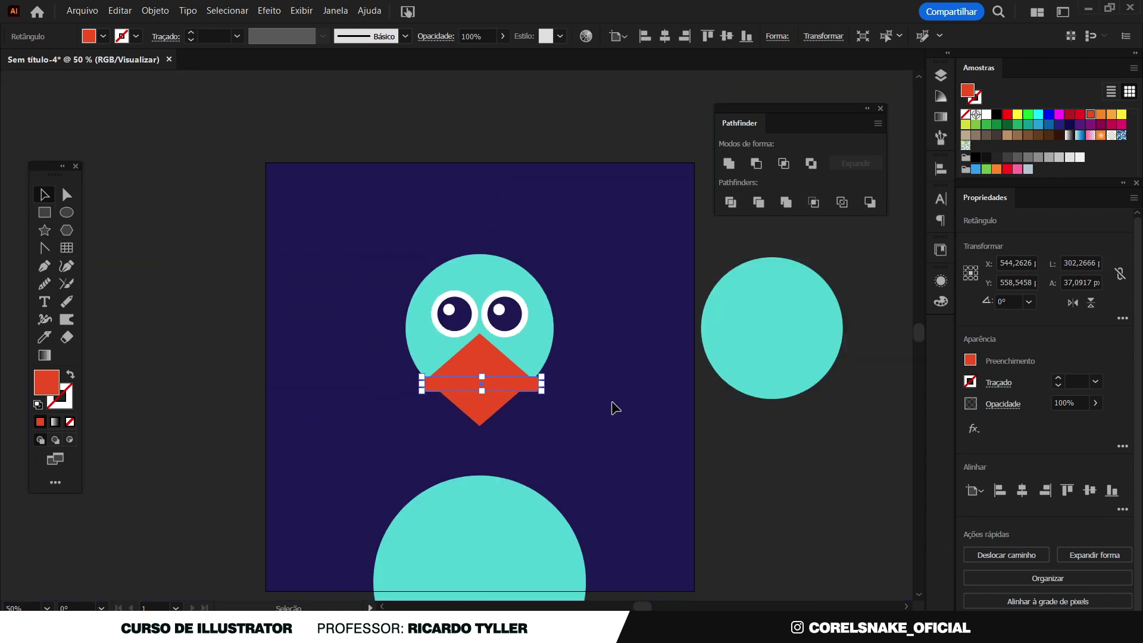
click(755, 443)
scroll(481, 357, up, 2)
click(480, 357)
scroll(480, 341, up, 1)
Shorten the upper beak triangle to about 106 px, raise it slightly and narrow it.
scroll(480, 341, up, 1)
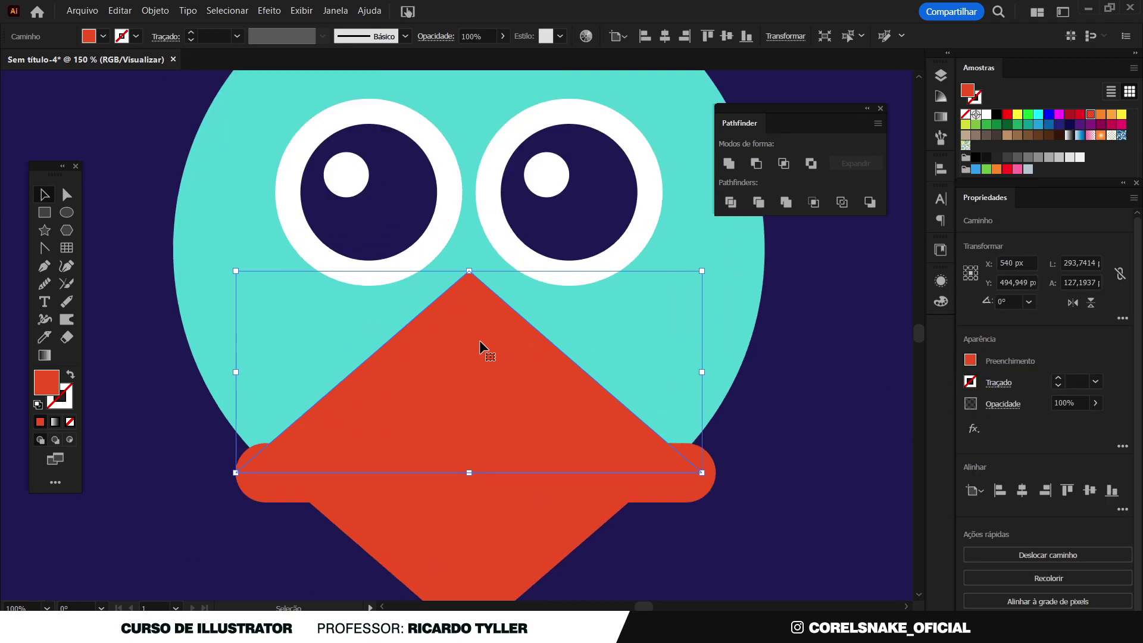
drag(470, 271, 471, 305)
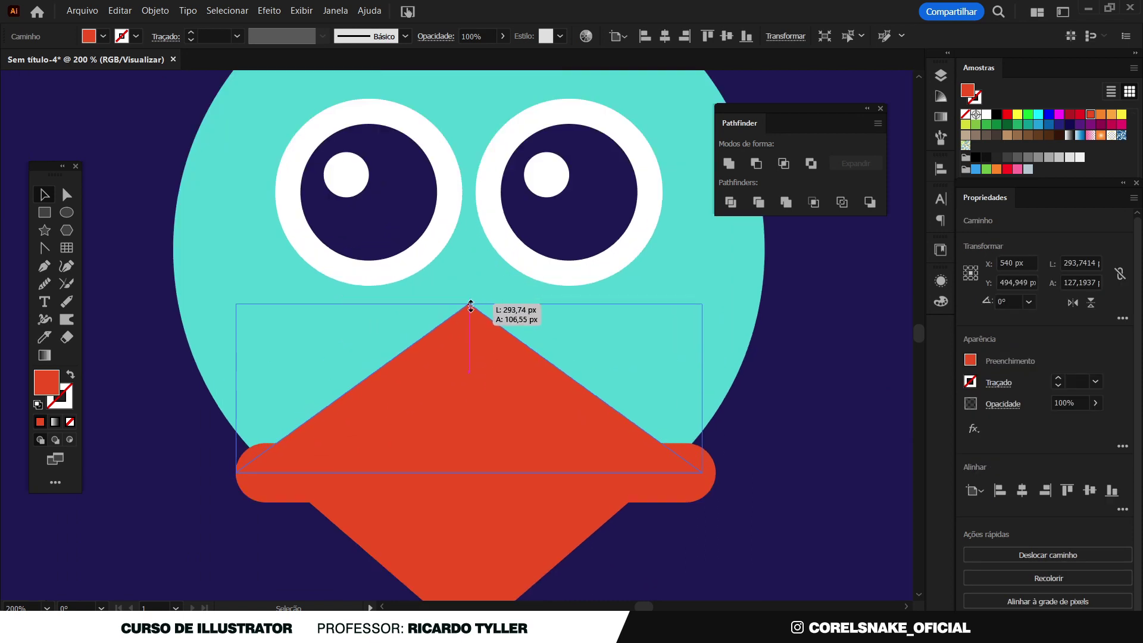
drag(469, 408, 469, 398)
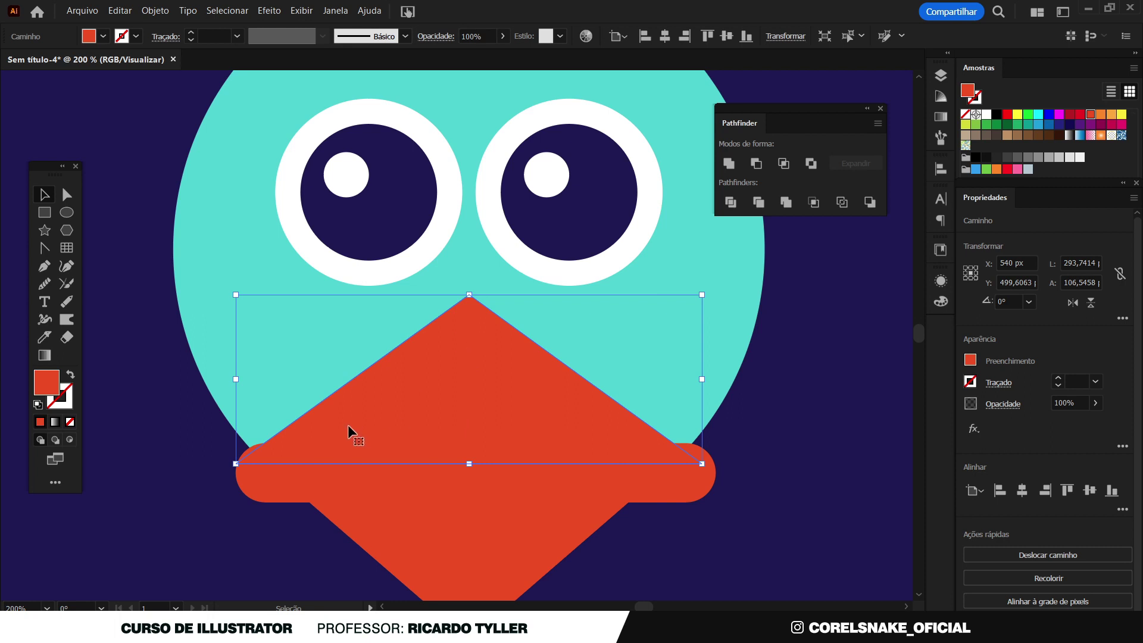
scroll(347, 426, up, 2)
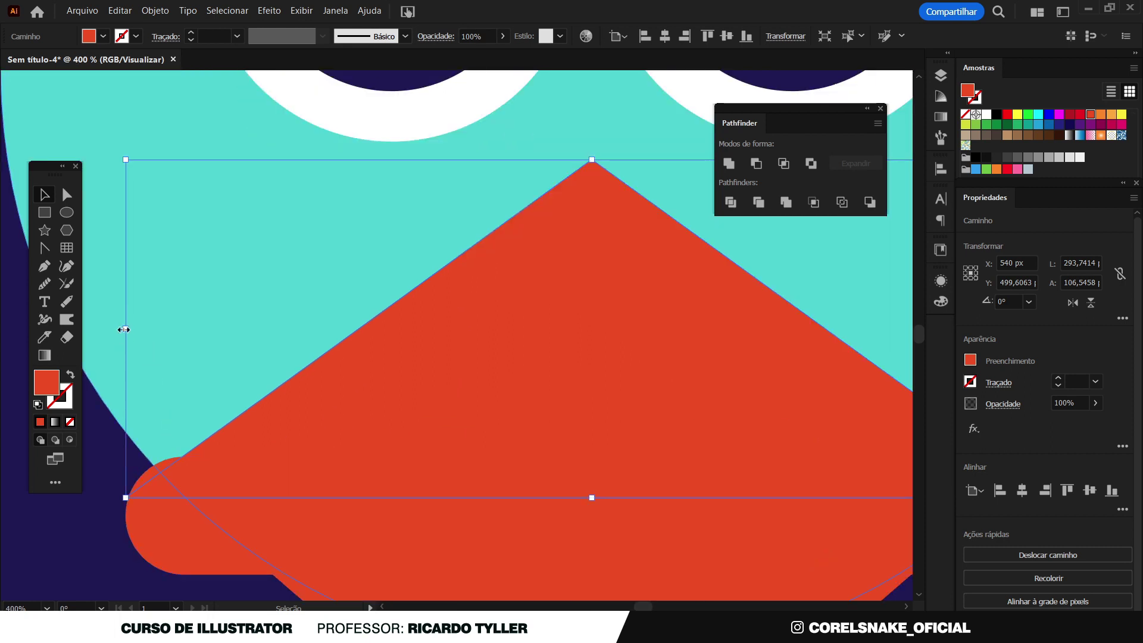
drag(125, 329, 131, 328)
scroll(270, 331, down, 5)
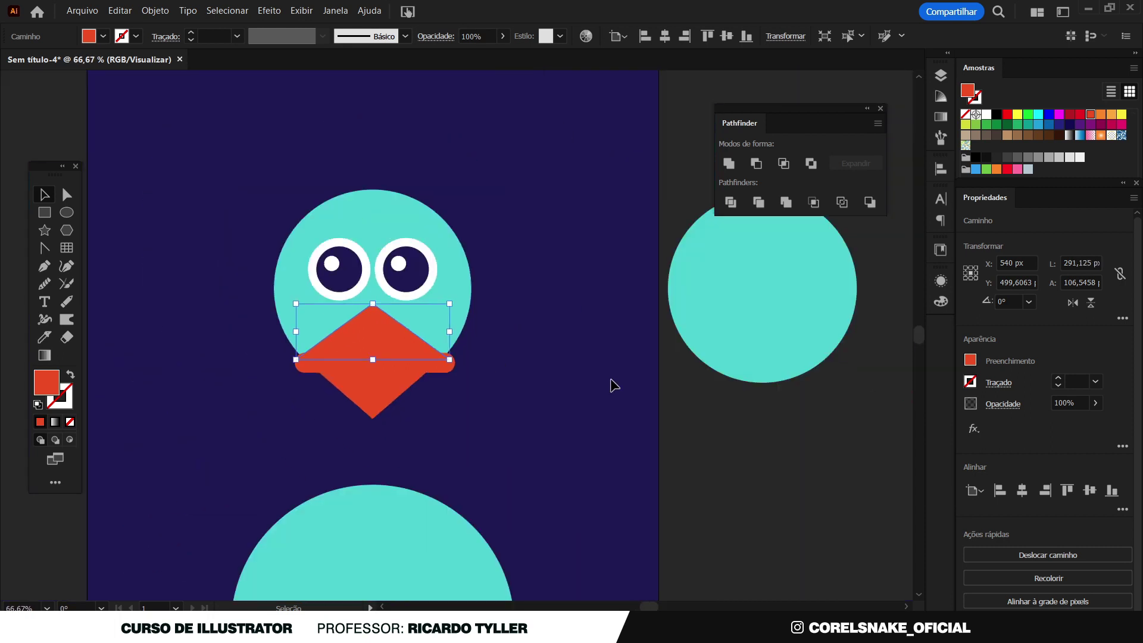
Select the lower beak triangle and pill bar together, abandoning a trial resize of the triangle.
click(707, 421)
click(367, 384)
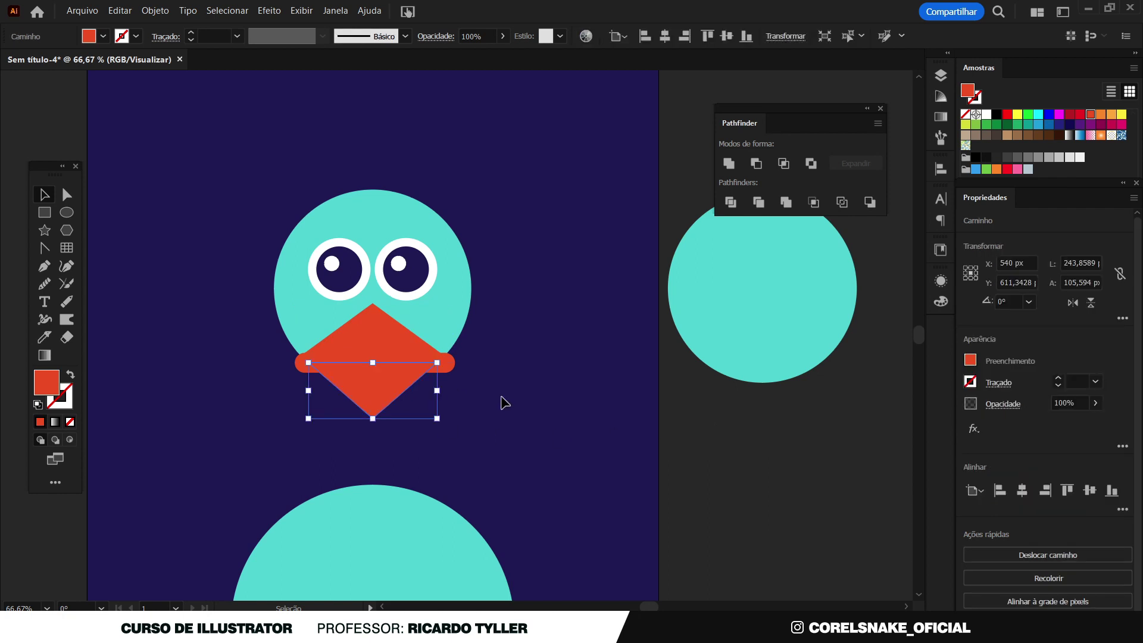
scroll(518, 393, down, 2)
click(702, 449)
scroll(467, 395, up, 2)
scroll(423, 395, up, 3)
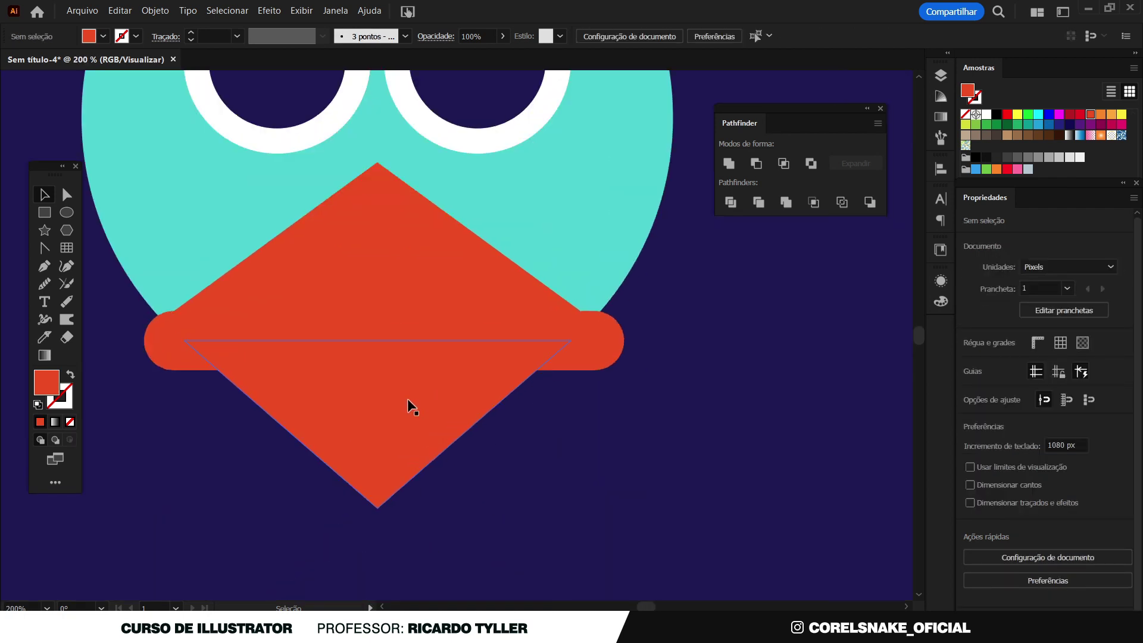
click(380, 401)
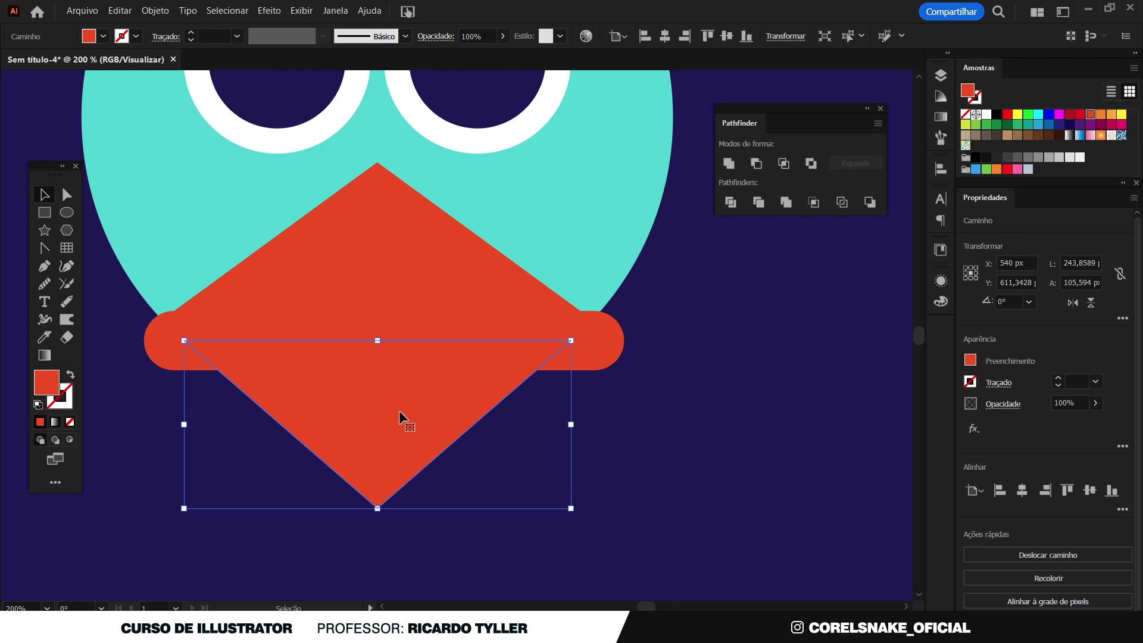
key(a)
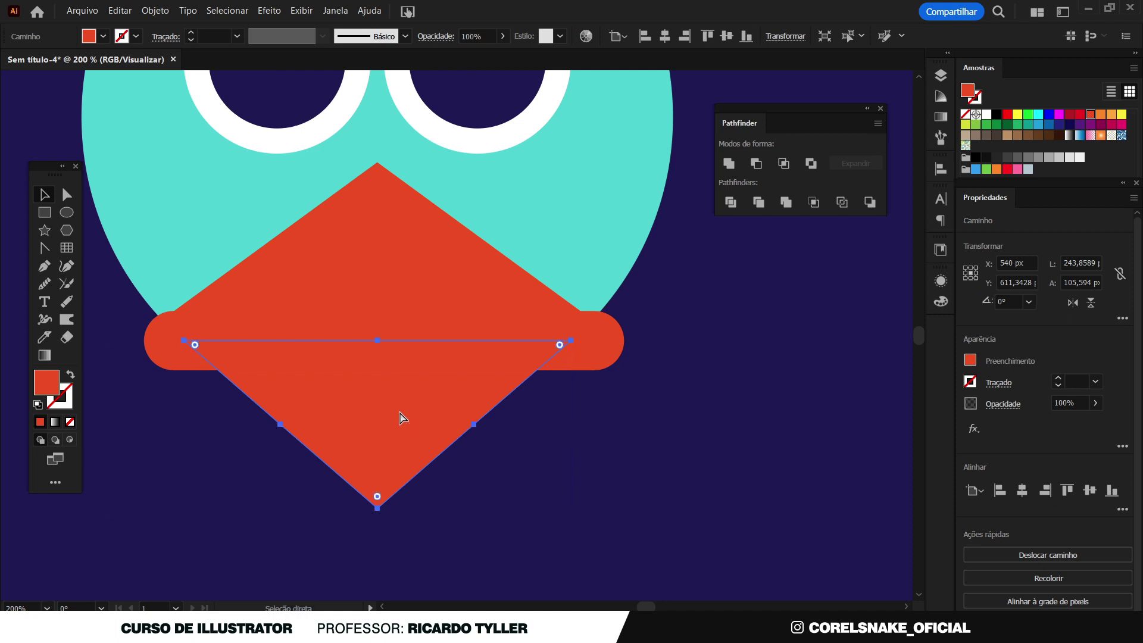
key(v)
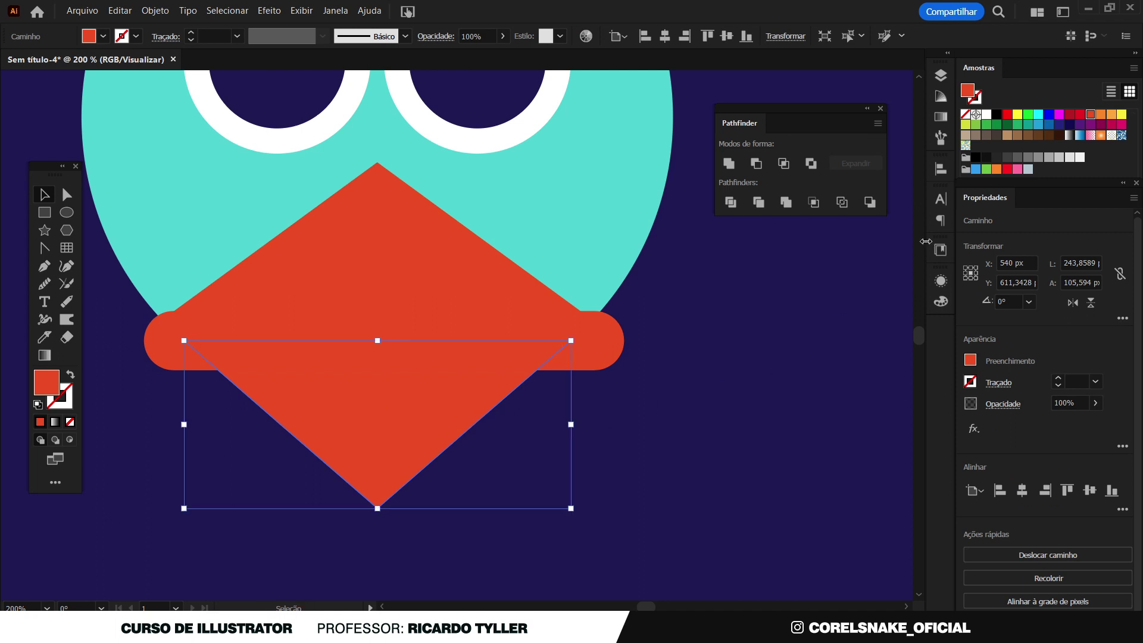
drag(571, 511, 518, 486)
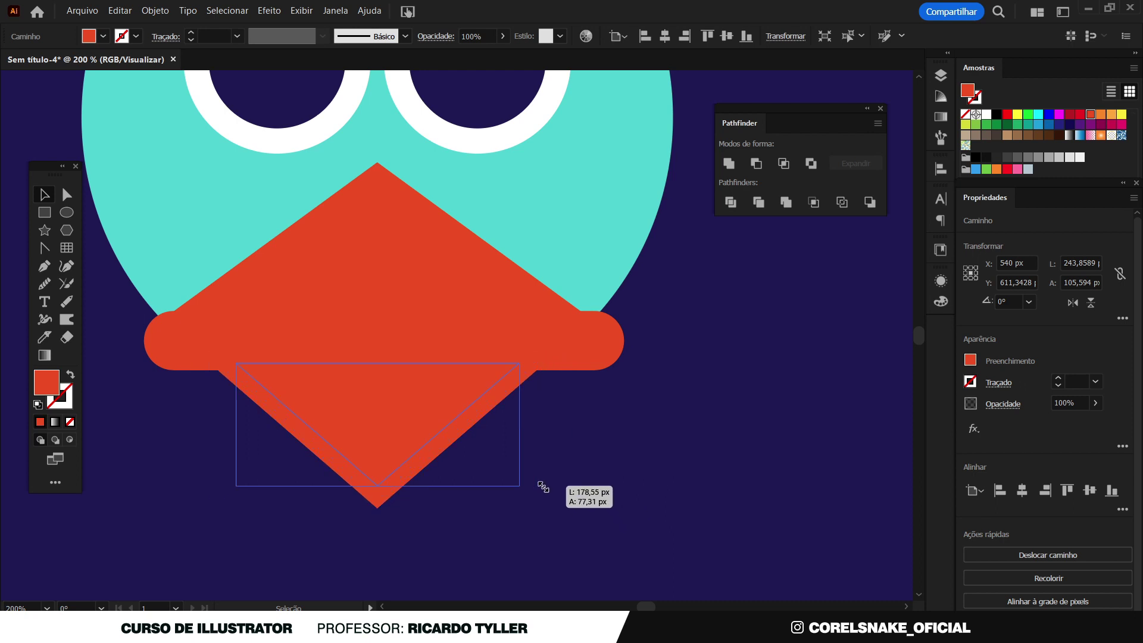
drag(518, 485, 573, 505)
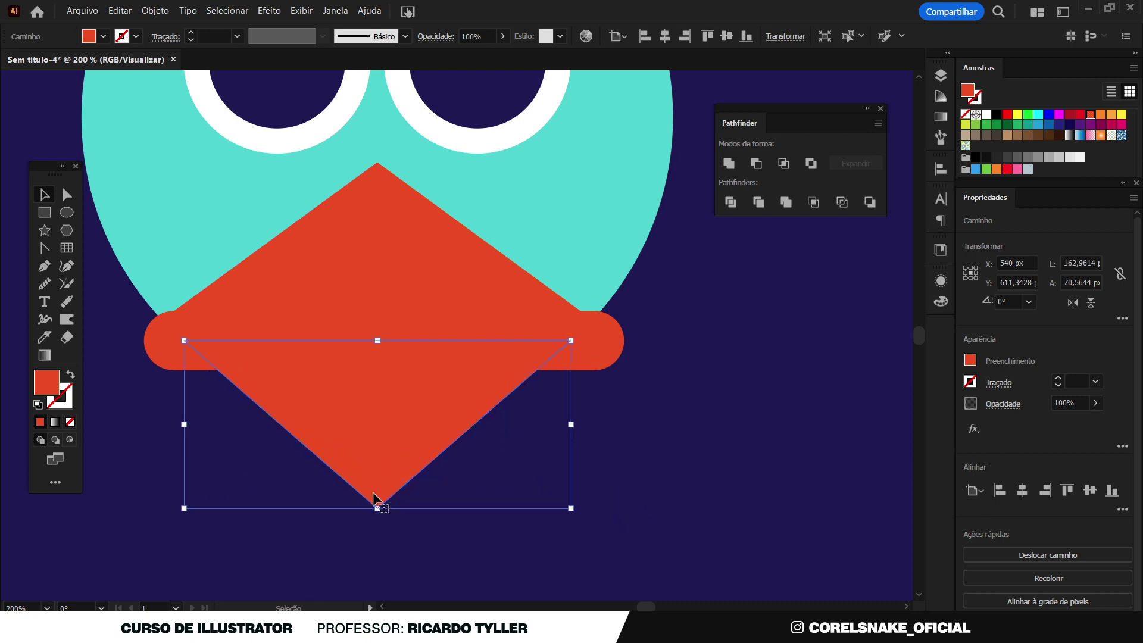
shift+click(569, 336)
key(ctrl+0)
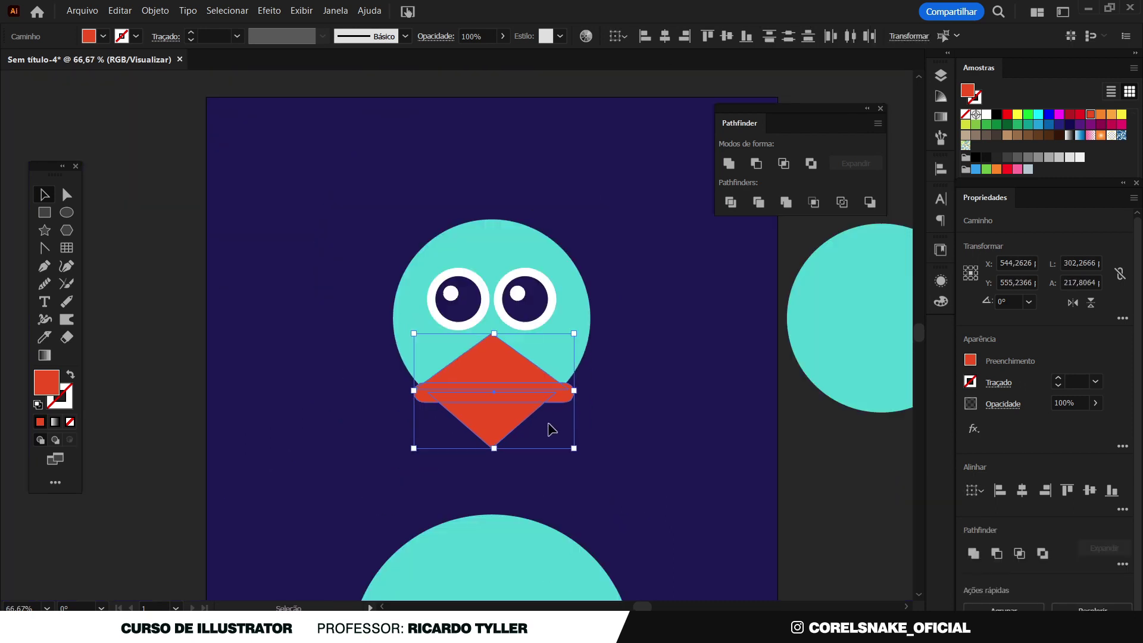
key(ctrl+1)
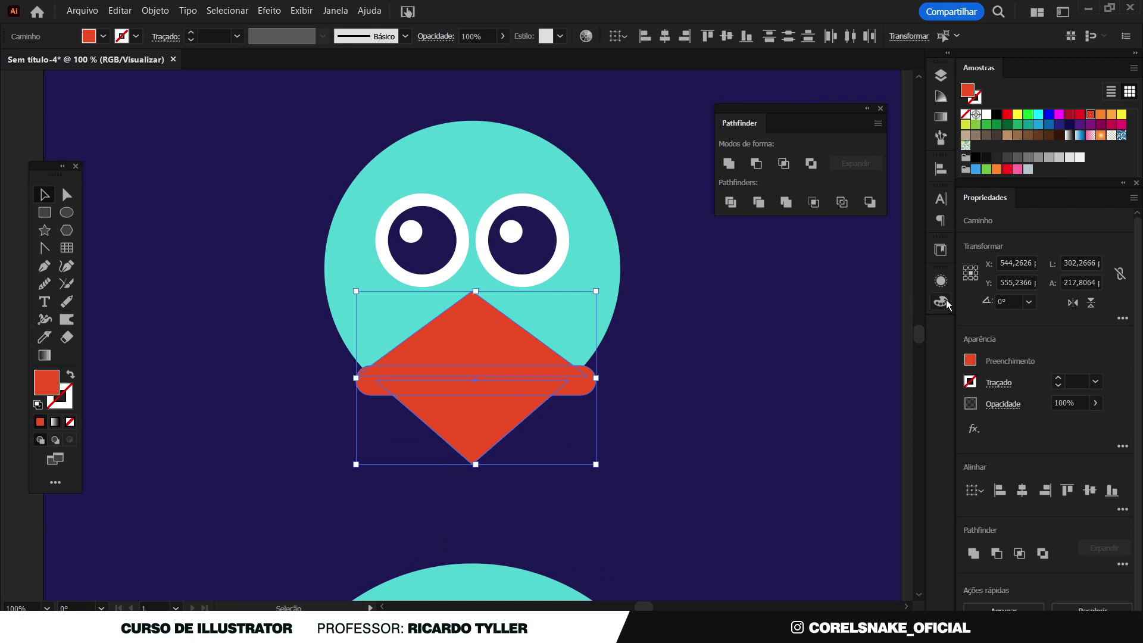
Shift the beak diamond and bar hue from red to orange, slightly more saturated.
click(941, 301)
drag(864, 331, 856, 327)
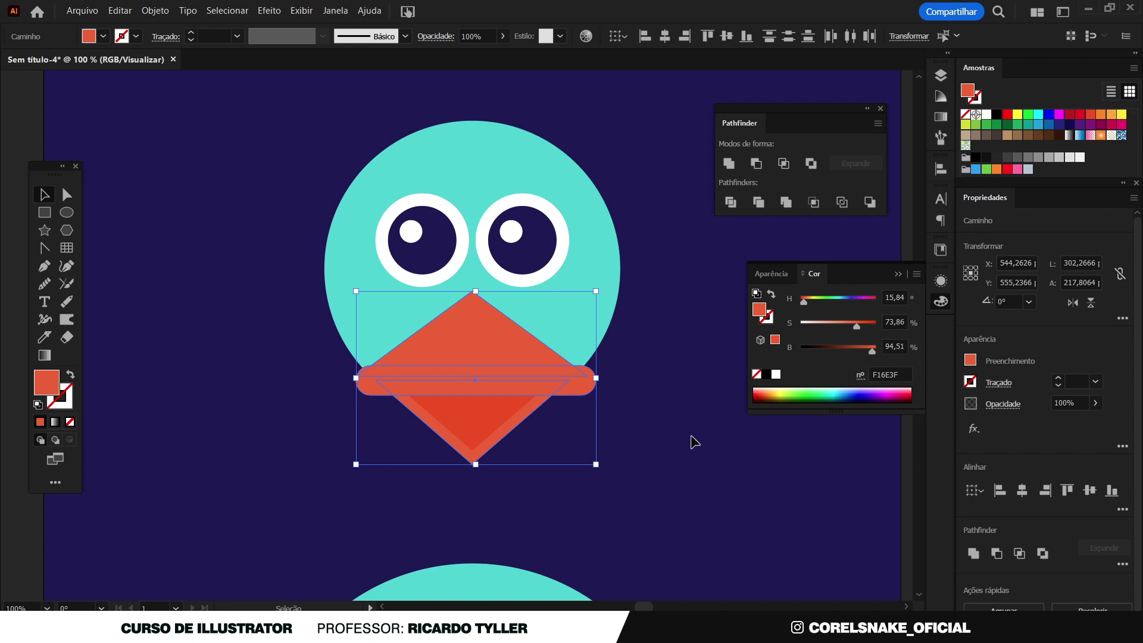
key(ctrl+z)
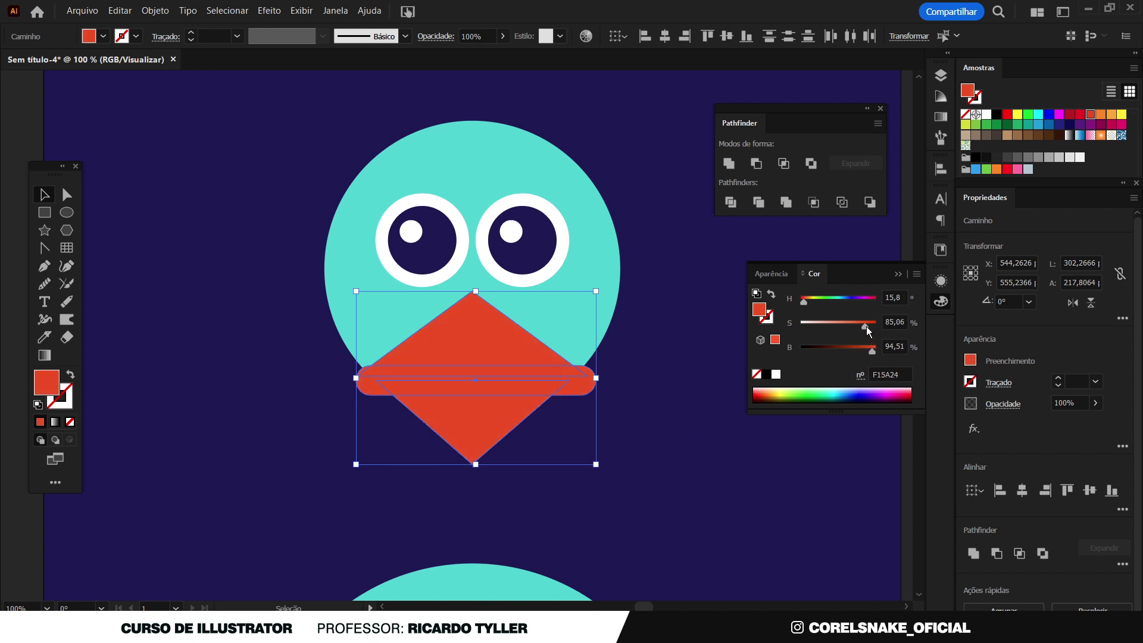
drag(804, 303, 808, 303)
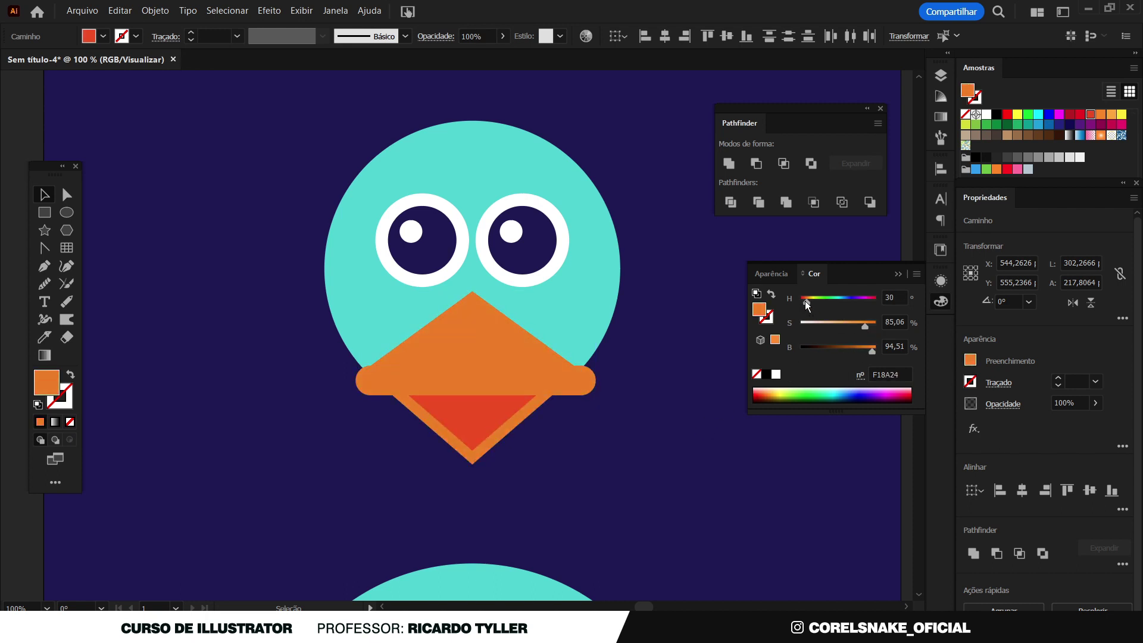
scroll(423, 324, down, 1)
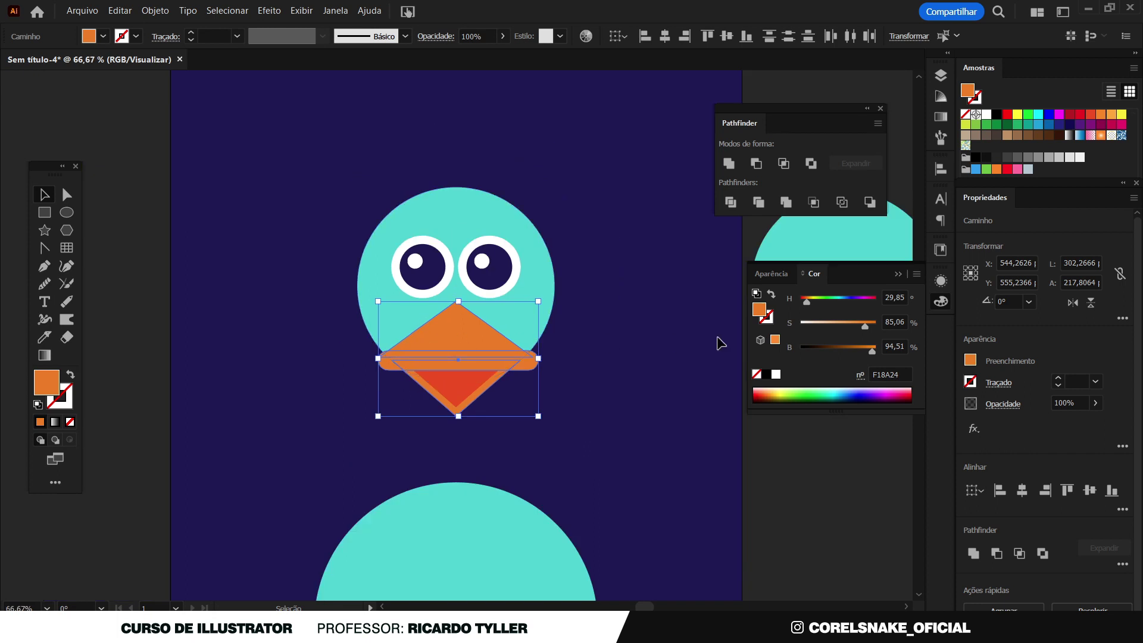
drag(865, 326, 867, 326)
Darken the lower beak triangle to a deep brick red #A83F19.
click(136, 341)
click(453, 390)
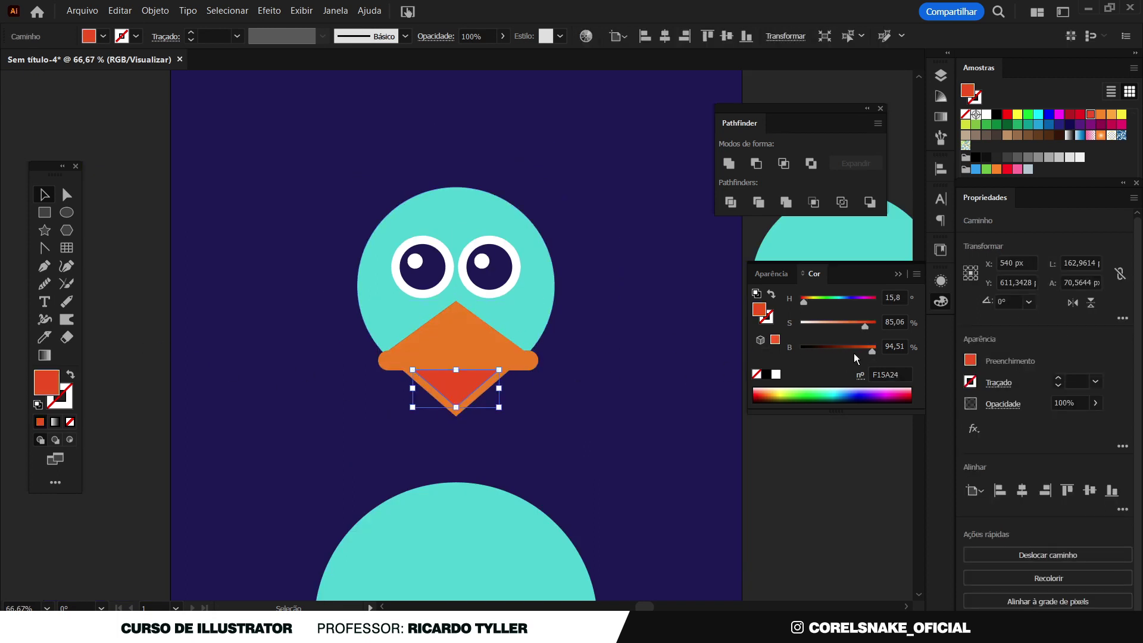
drag(871, 350, 852, 353)
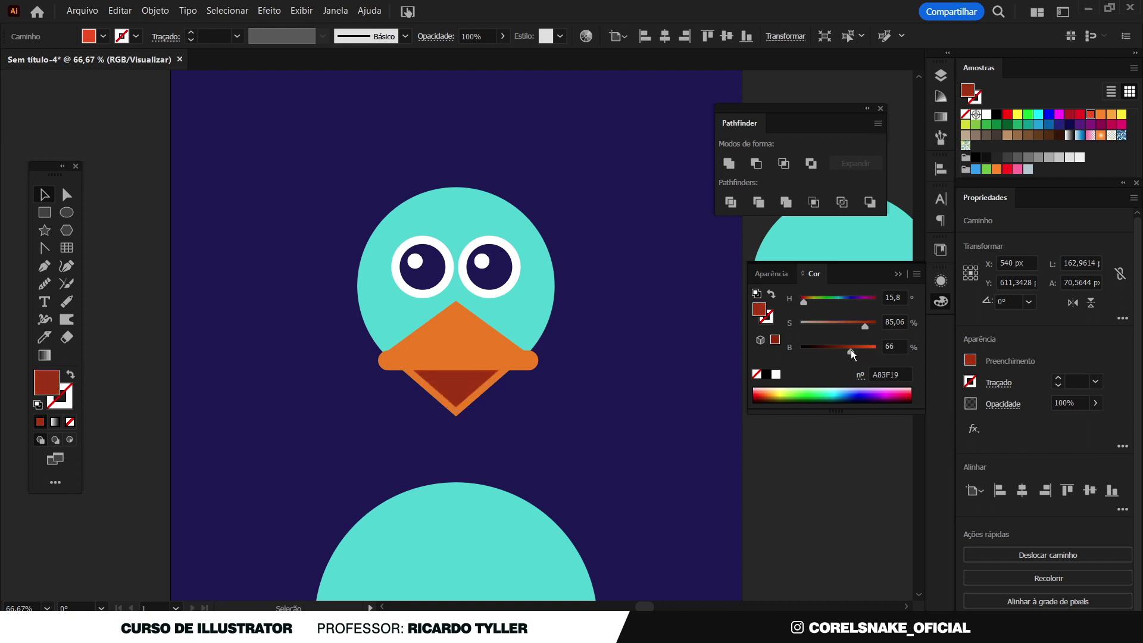
click(770, 454)
scroll(360, 370, down, 2)
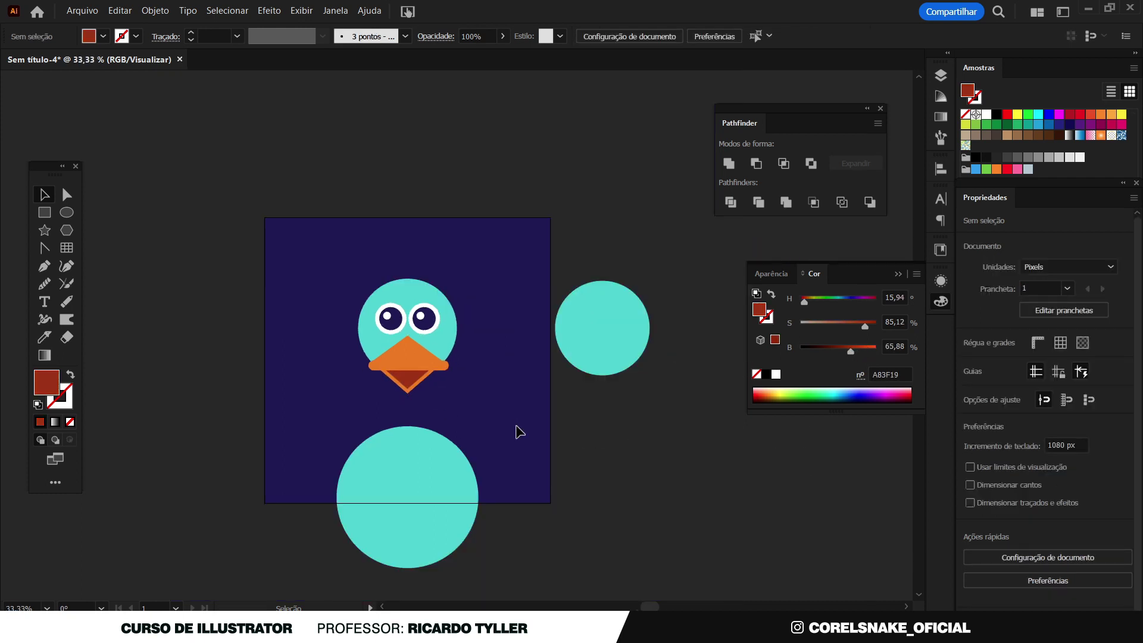
scroll(397, 370, up, 2)
scroll(396, 364, up, 1)
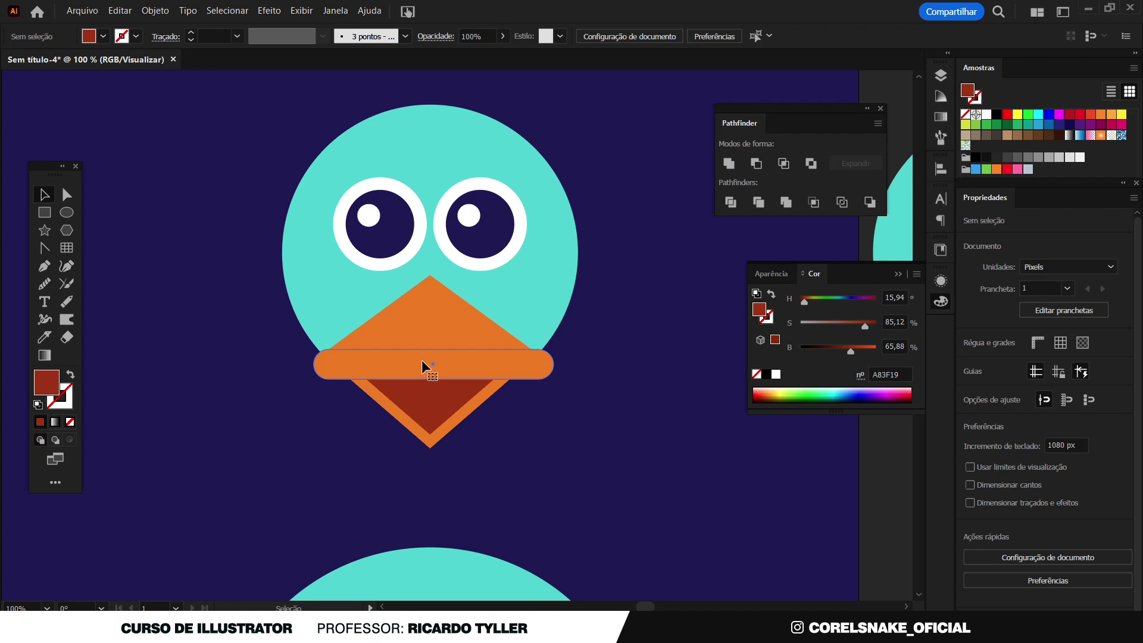
Shrink the dark red lower triangle to about 149 × 65 px and tuck it under the bar.
click(421, 360)
scroll(440, 357, down, 2)
scroll(438, 373, up, 2)
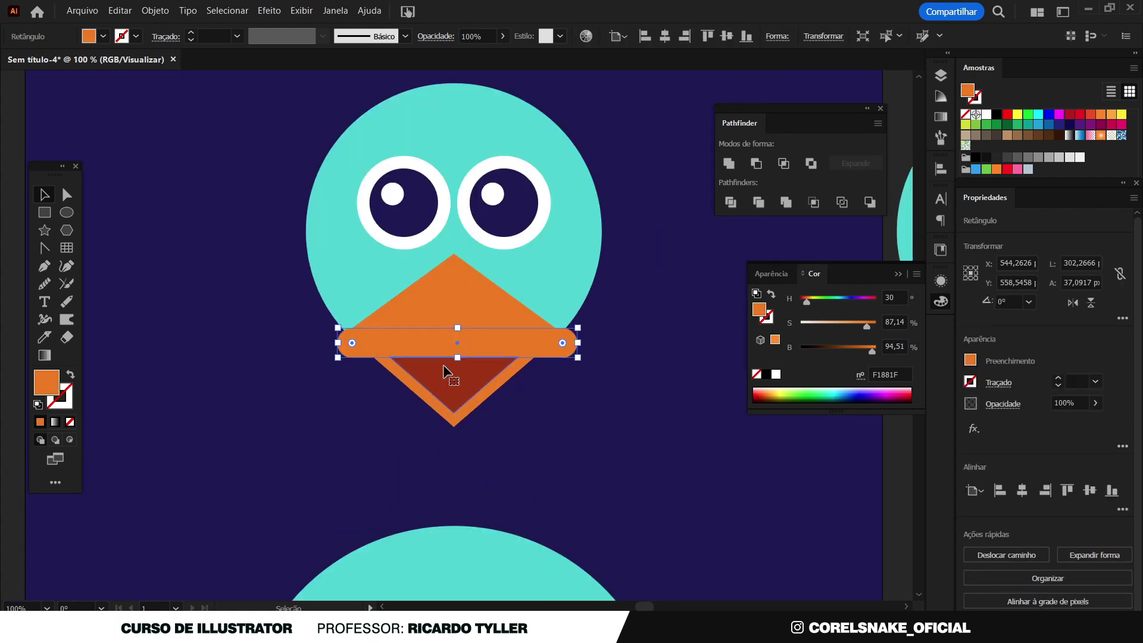
click(443, 364)
scroll(464, 384, up, 3)
drag(646, 470, 631, 462)
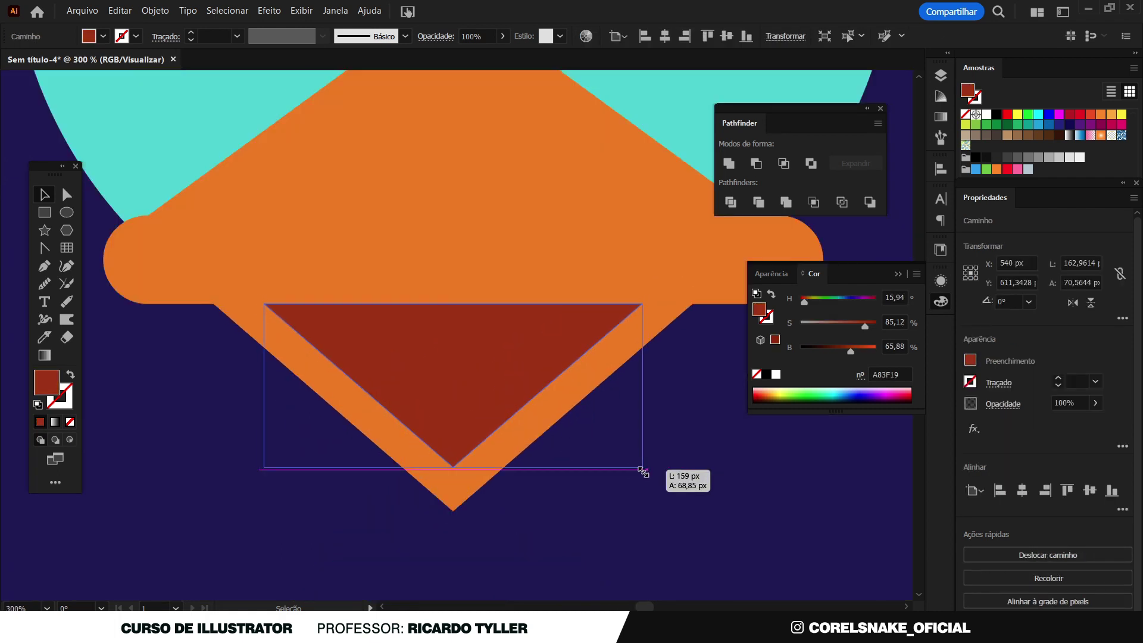
drag(490, 379, 490, 373)
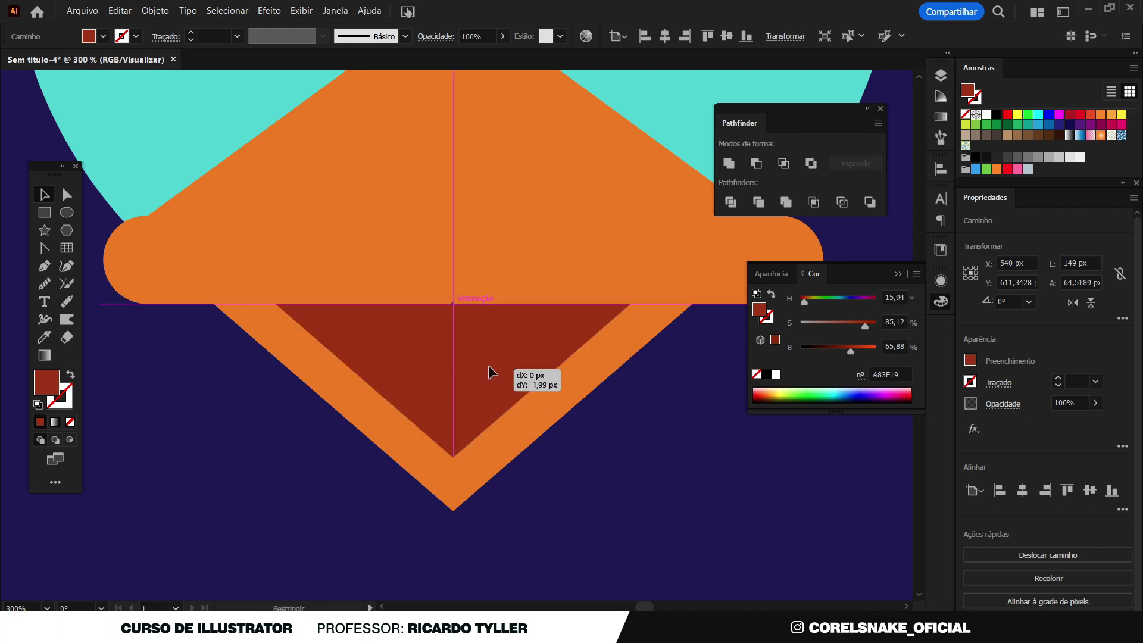
scroll(719, 451, down, 4)
scroll(719, 450, down, 2)
click(719, 451)
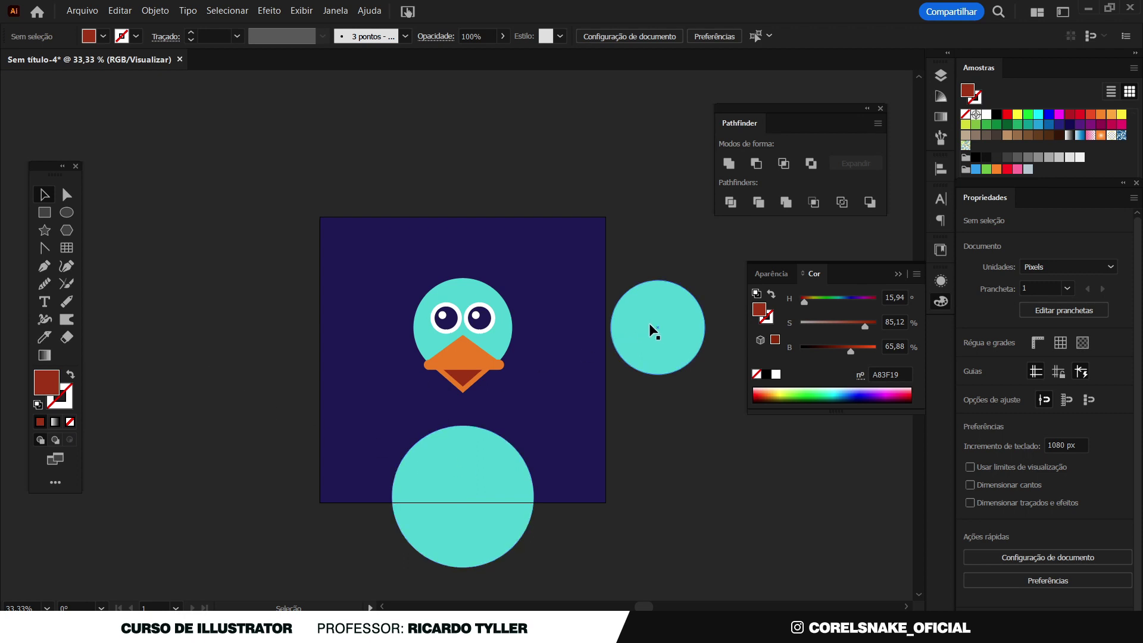
Turn the spare cyan circle into an unfilled outline, shrink it and place it above the head.
drag(670, 317, 545, 251)
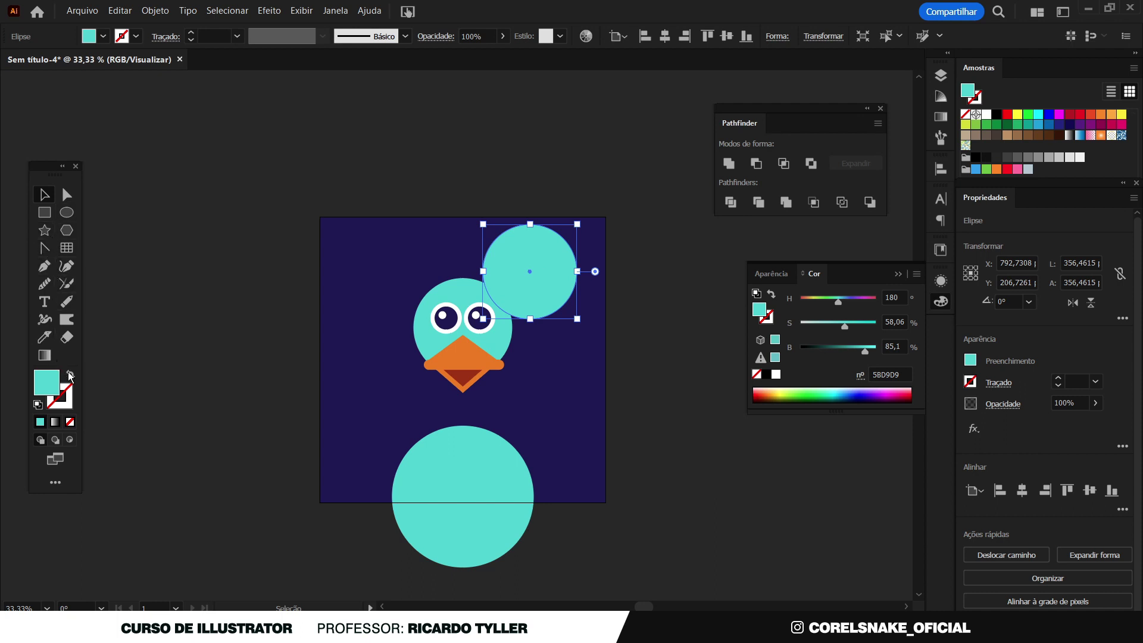
click(69, 374)
key(ctrl+plus)
key(ctrl+plus)
drag(499, 245, 418, 218)
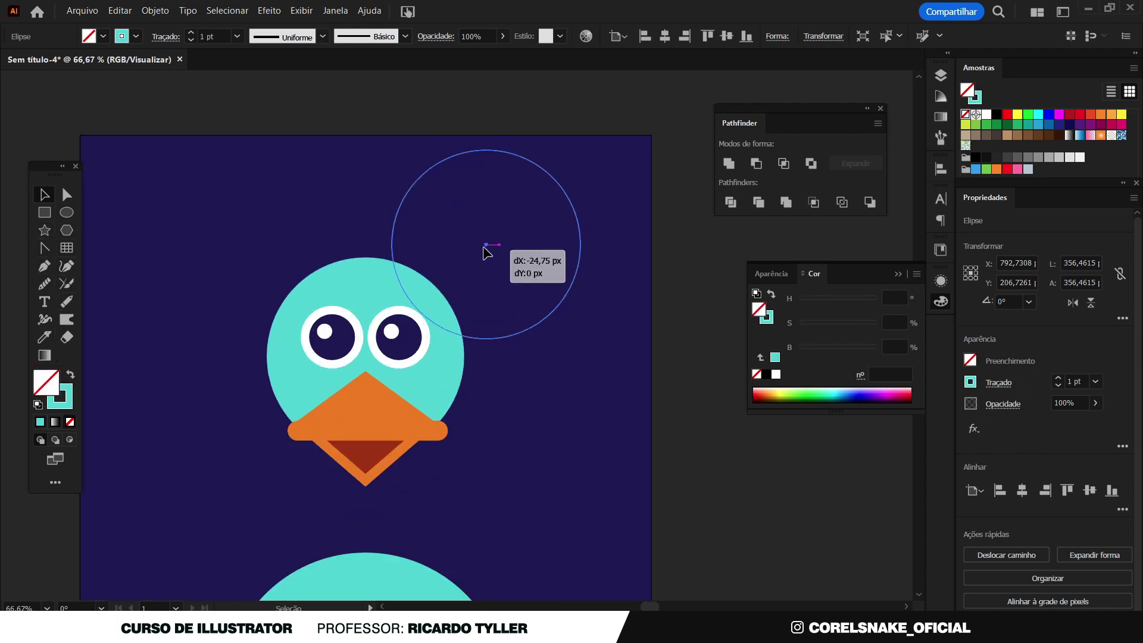
drag(514, 123, 484, 152)
key(ctrl+plus)
drag(398, 234, 385, 189)
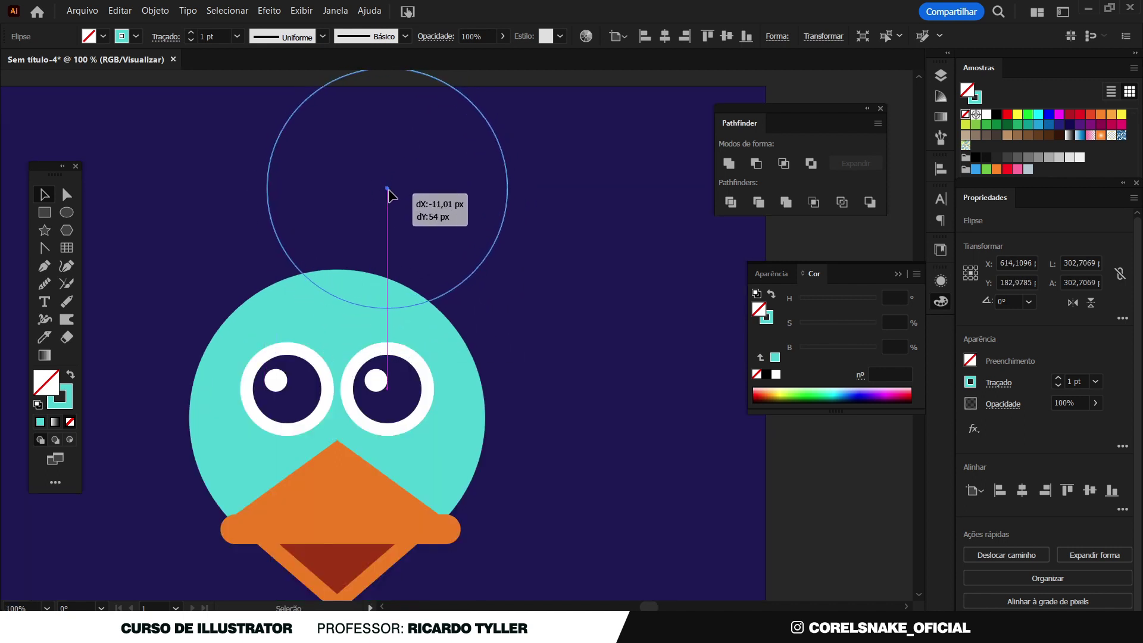
mouse_move(384, 189)
mouse_down()
mouse_move(432, 182)
mouse_move(421, 153)
mouse_up()
Add overlapping duplicate outline circles and shift the three circles down and left together.
drag(267, 195, 334, 221)
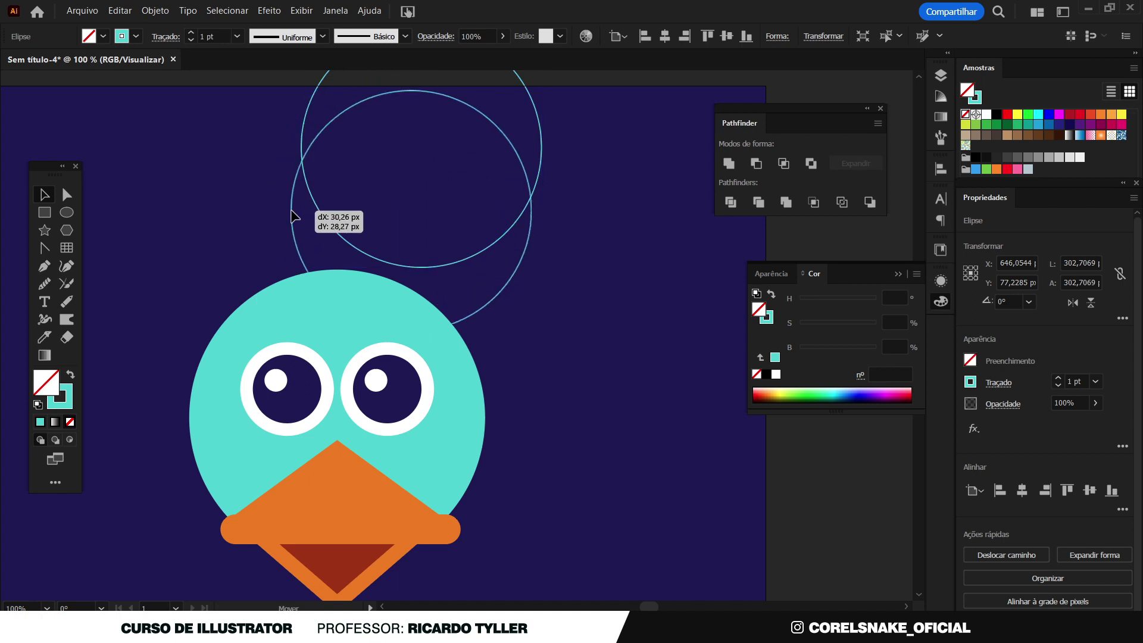
click(338, 237)
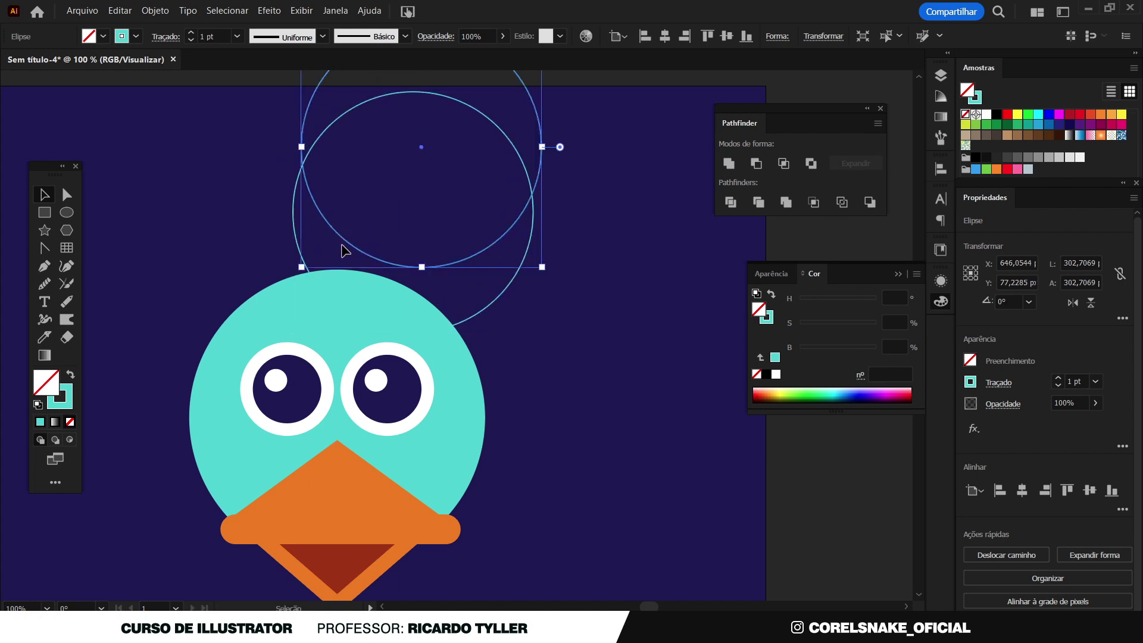
mouse_move(349, 247)
mouse_down()
mouse_move(390, 290)
mouse_move(367, 235)
mouse_up()
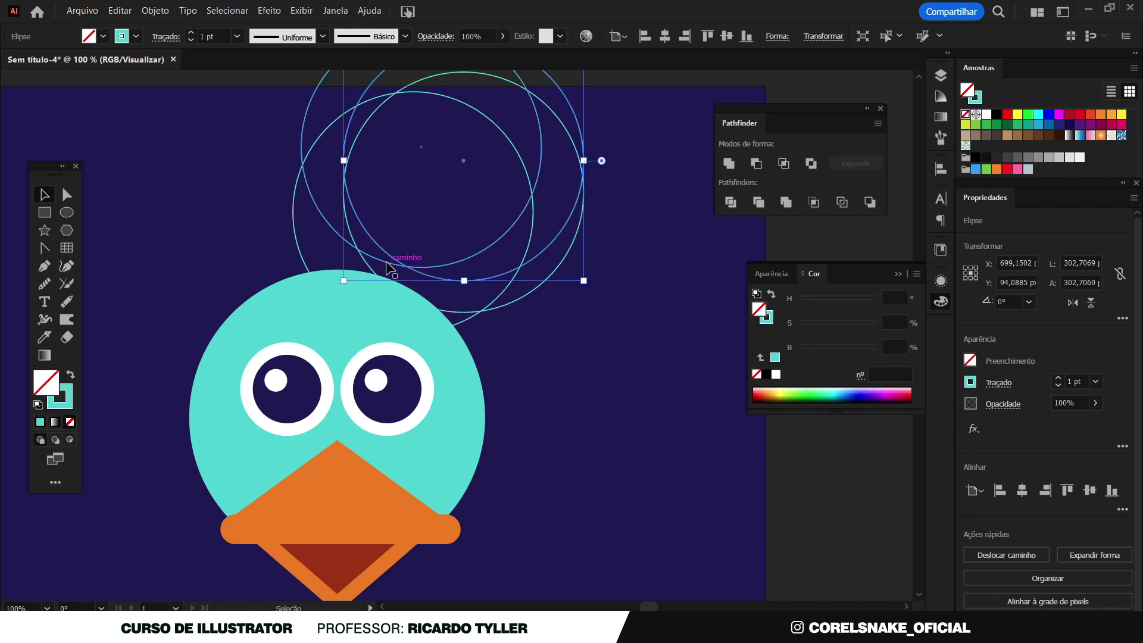
shift+click(339, 239)
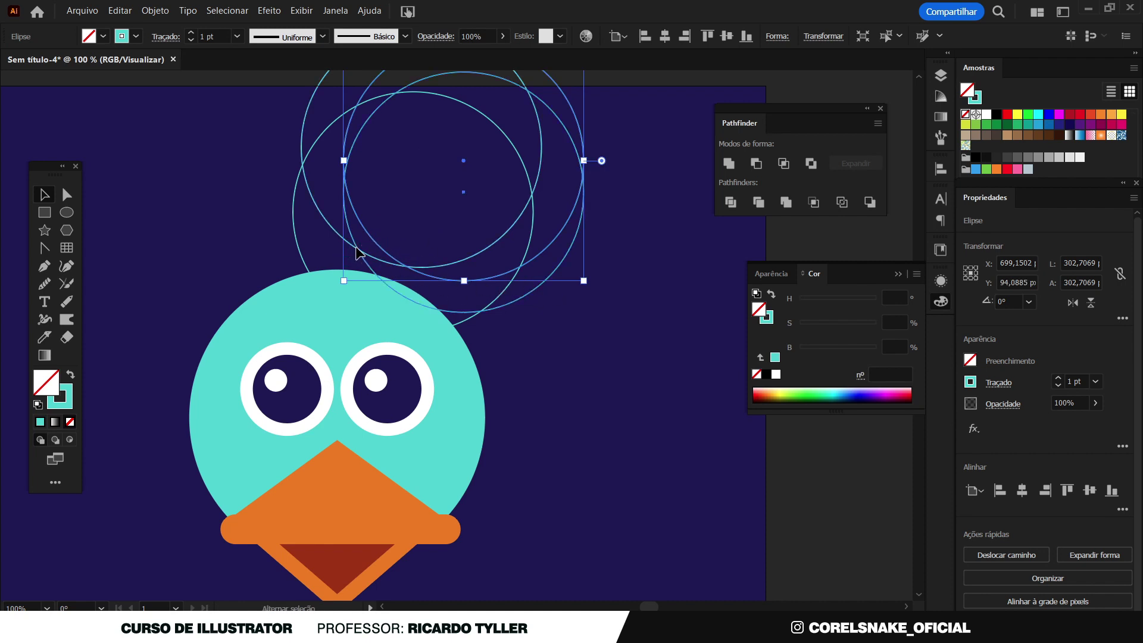
shift+click(294, 230)
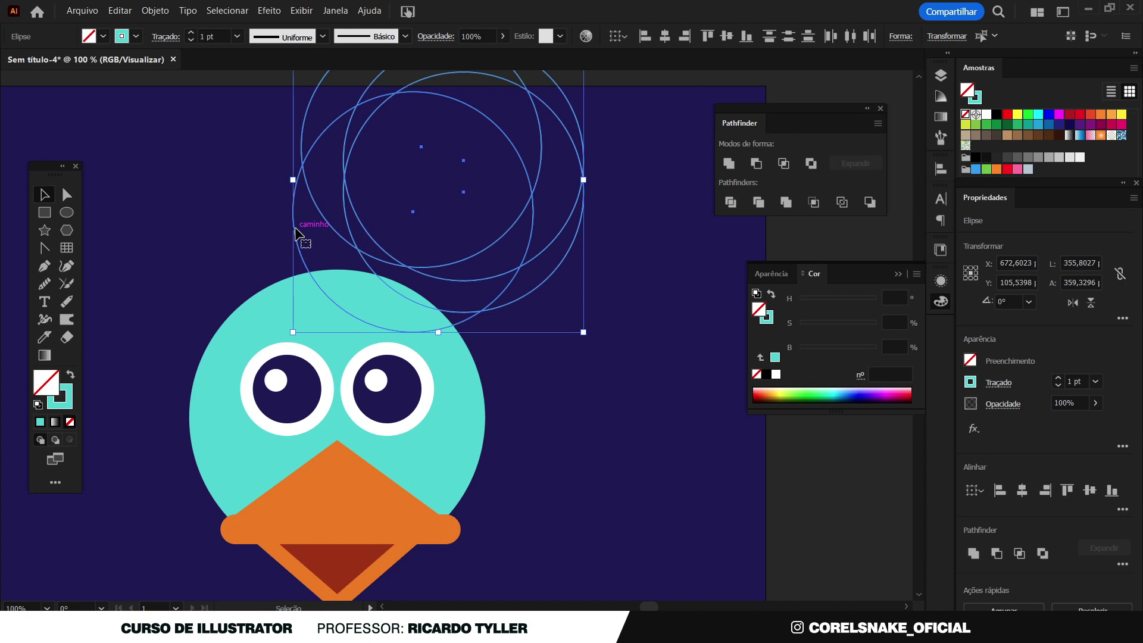
drag(294, 231, 284, 244)
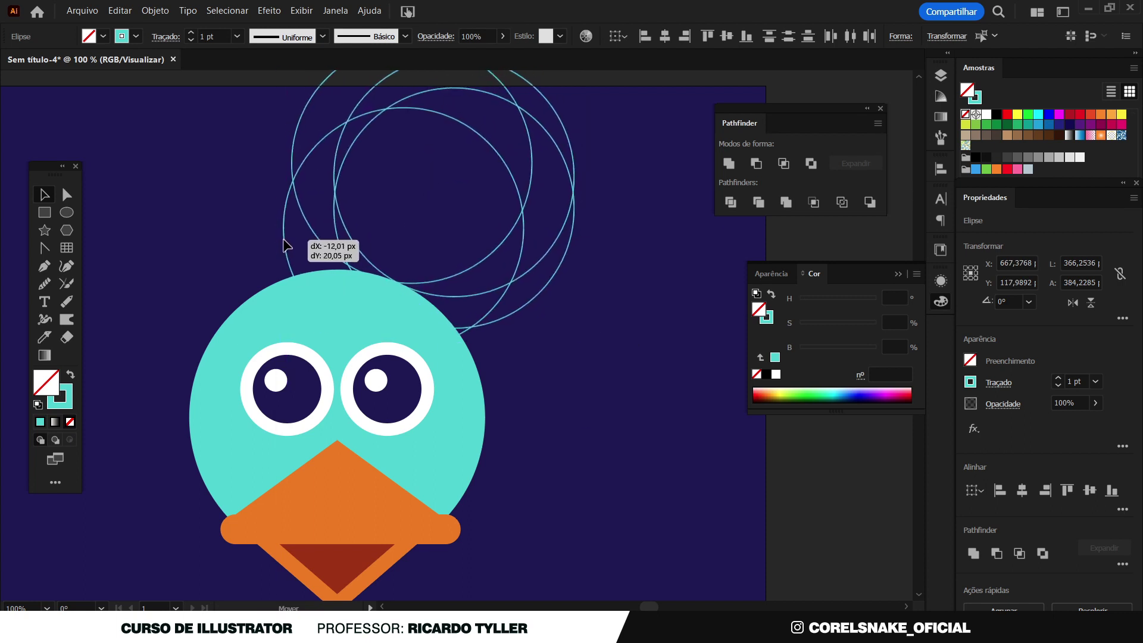
drag(284, 244, 285, 246)
Reposition one outline circle over the head top, then select the crest circles with the head.
scroll(394, 249, down, 1)
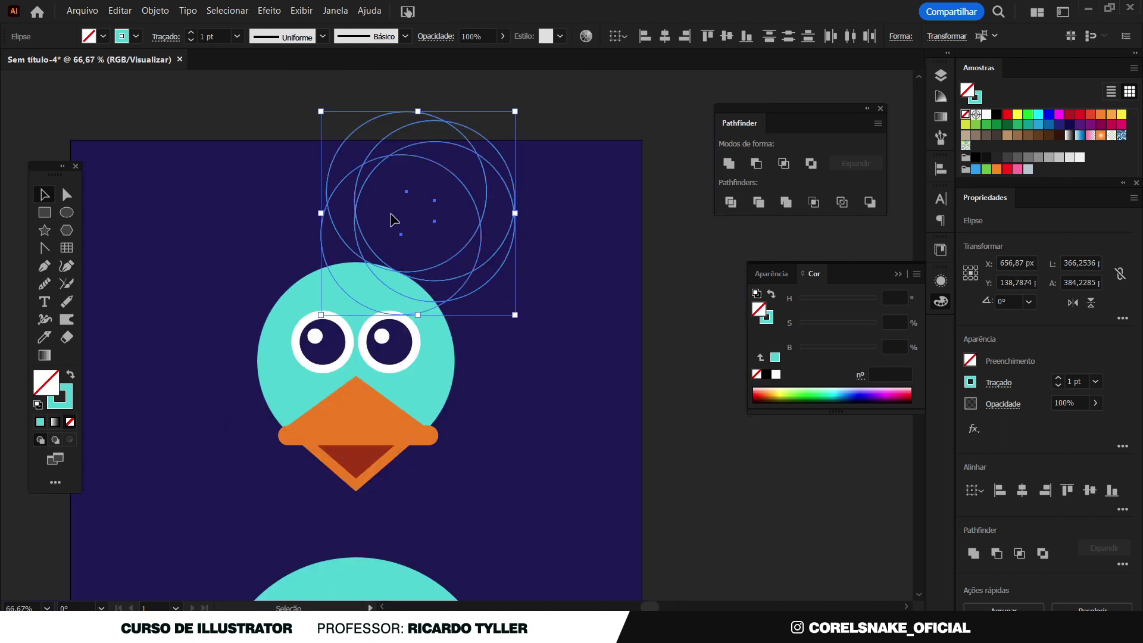
click(687, 308)
scroll(275, 212, up, 2)
scroll(467, 289, up, 1)
drag(465, 294, 455, 351)
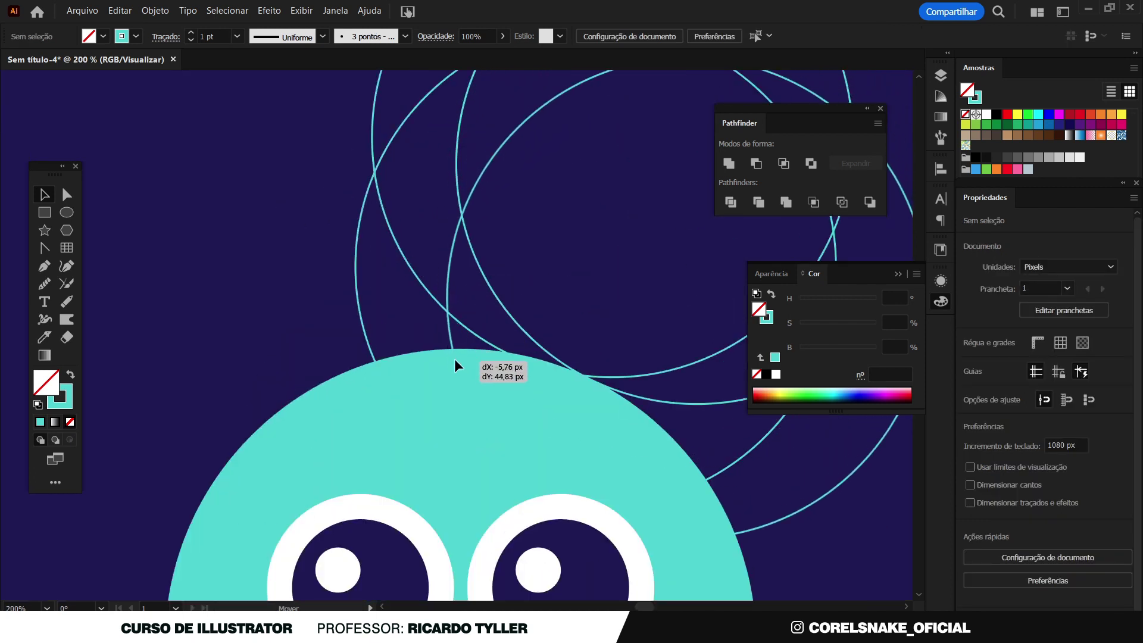
drag(455, 356, 455, 356)
scroll(496, 300, down, 3)
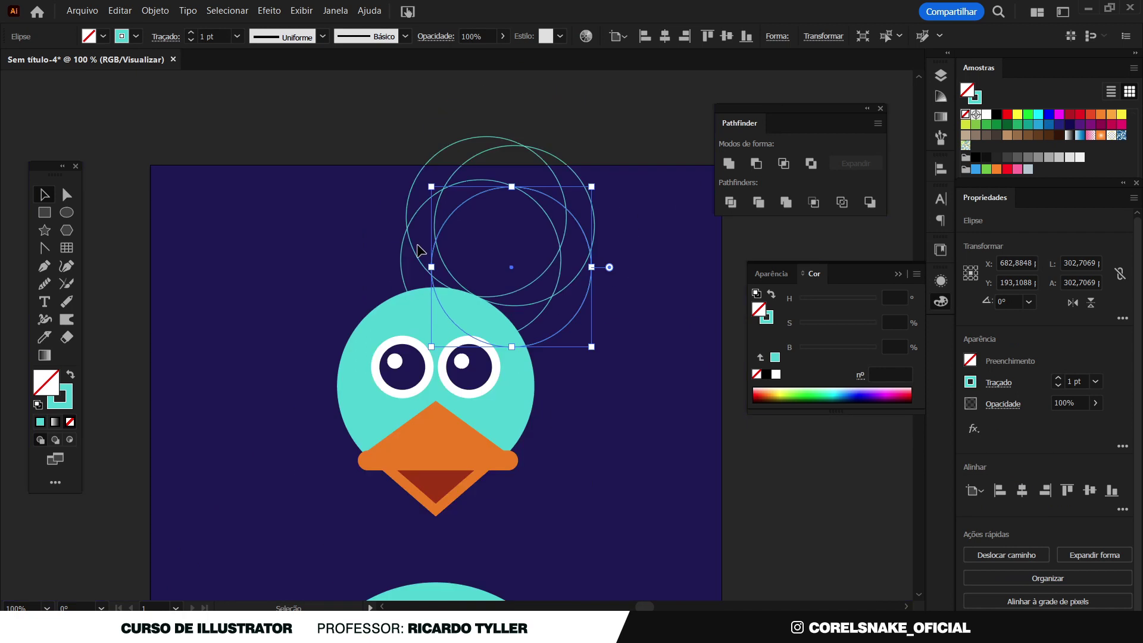
scroll(496, 299, down, 1)
click(689, 380)
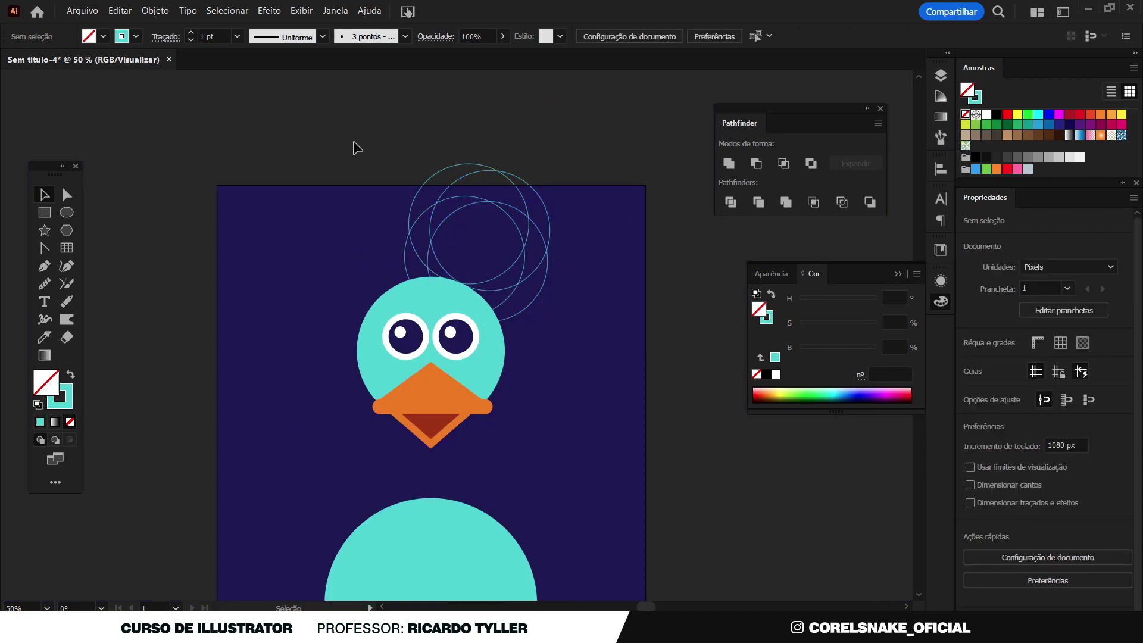
drag(485, 239, 582, 324)
With Shape Builder, try merging the left sliver into a cyan crescent, then undo it.
scroll(467, 262, up, 2)
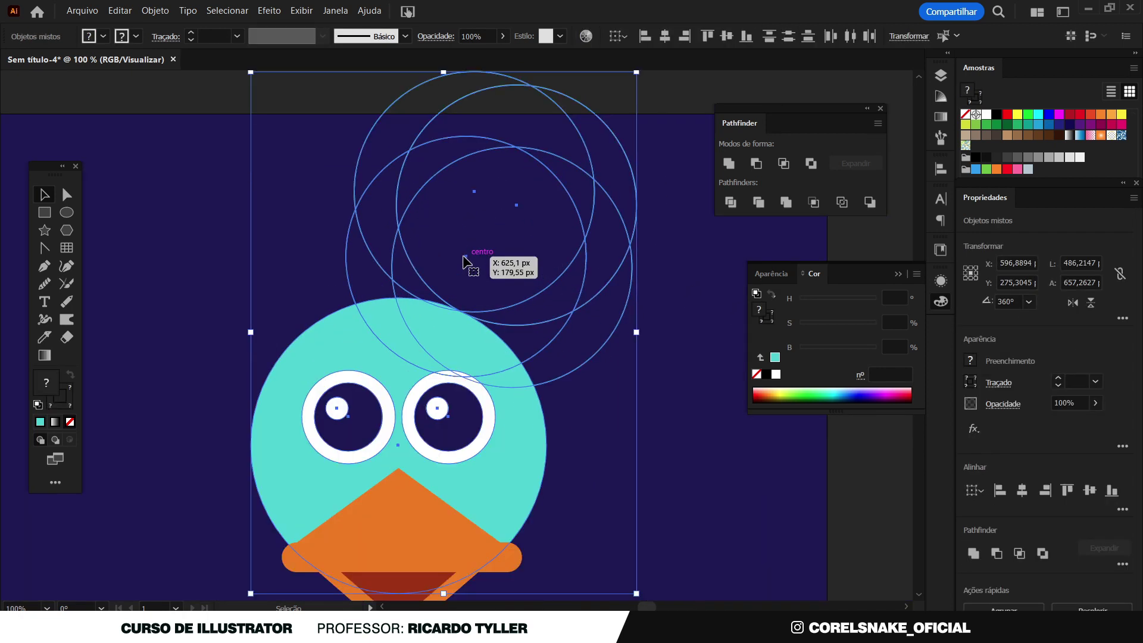
key(shift+m)
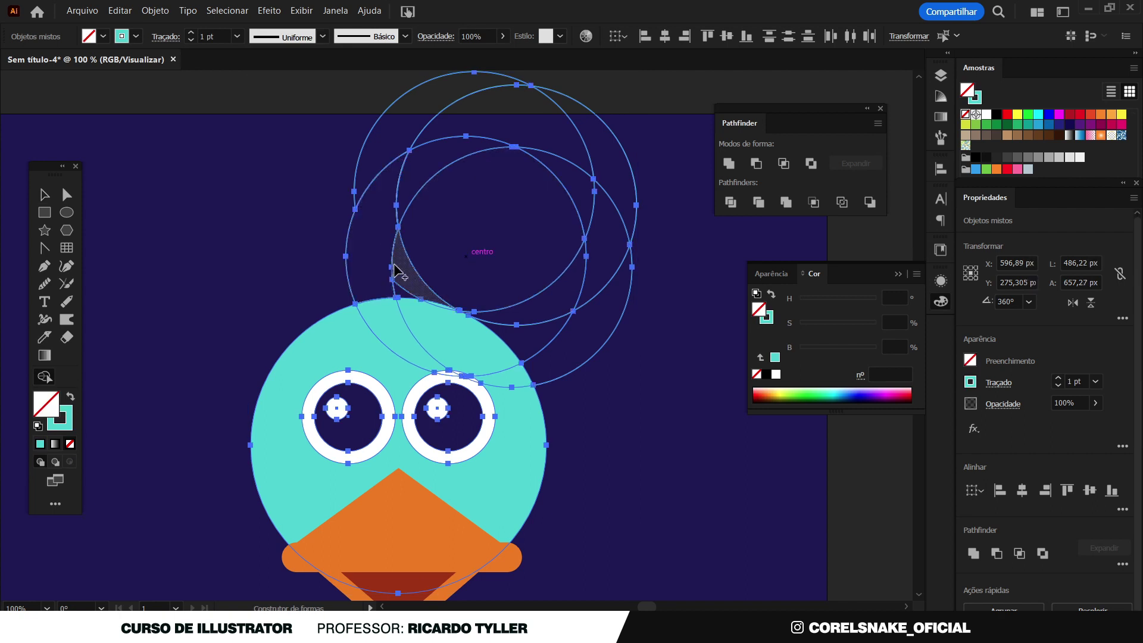
click(375, 274)
scroll(391, 267, up, 3)
drag(381, 235, 421, 337)
scroll(467, 365, down, 3)
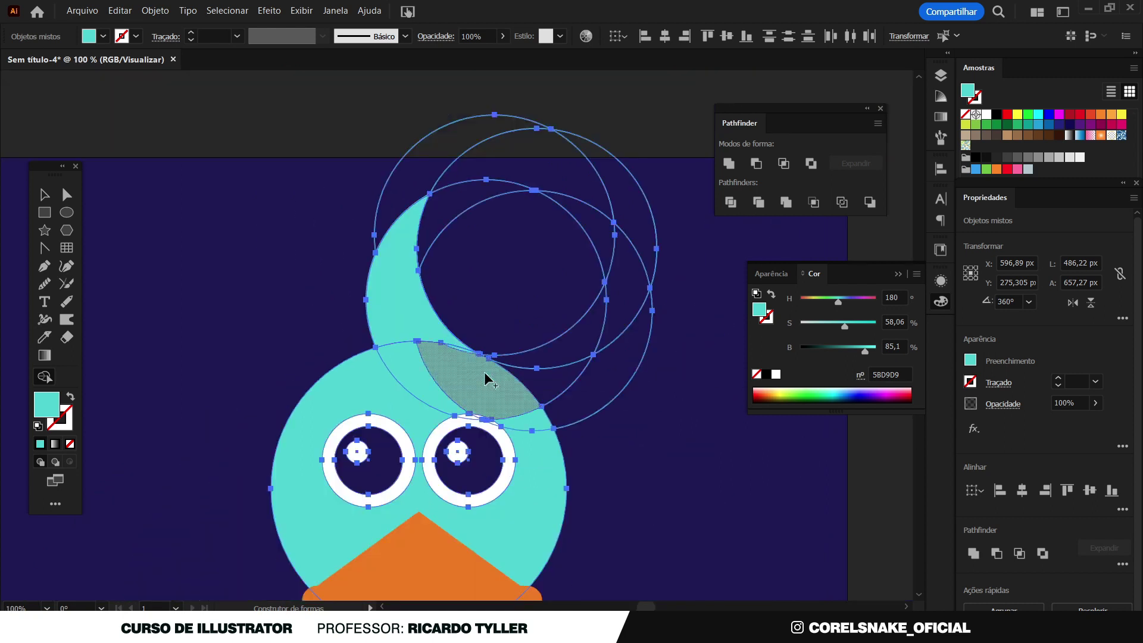
scroll(485, 360, up, 2)
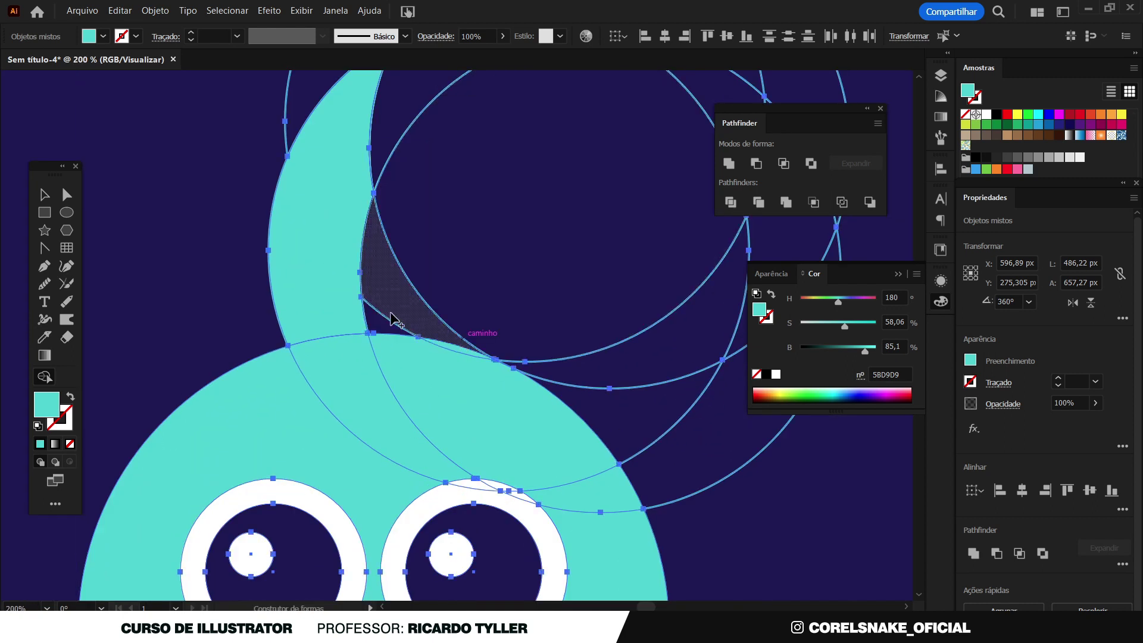
key(ctrl+z)
Merge both crest slivers into the teal head and return to the Selection tool.
scroll(417, 300, down, 1)
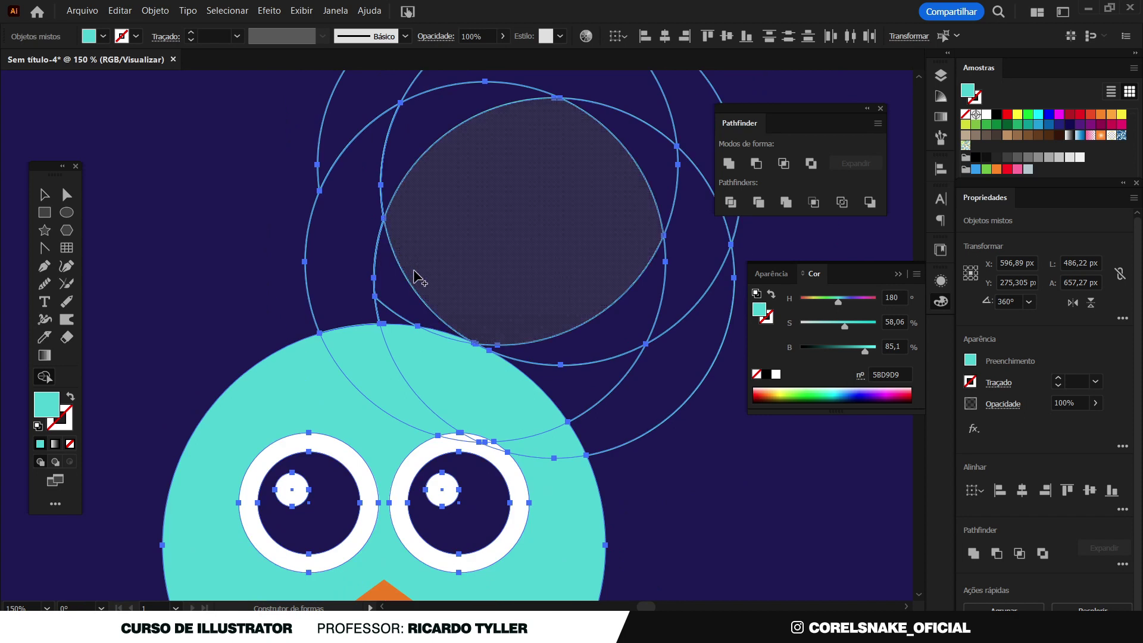
scroll(420, 283, down, 2)
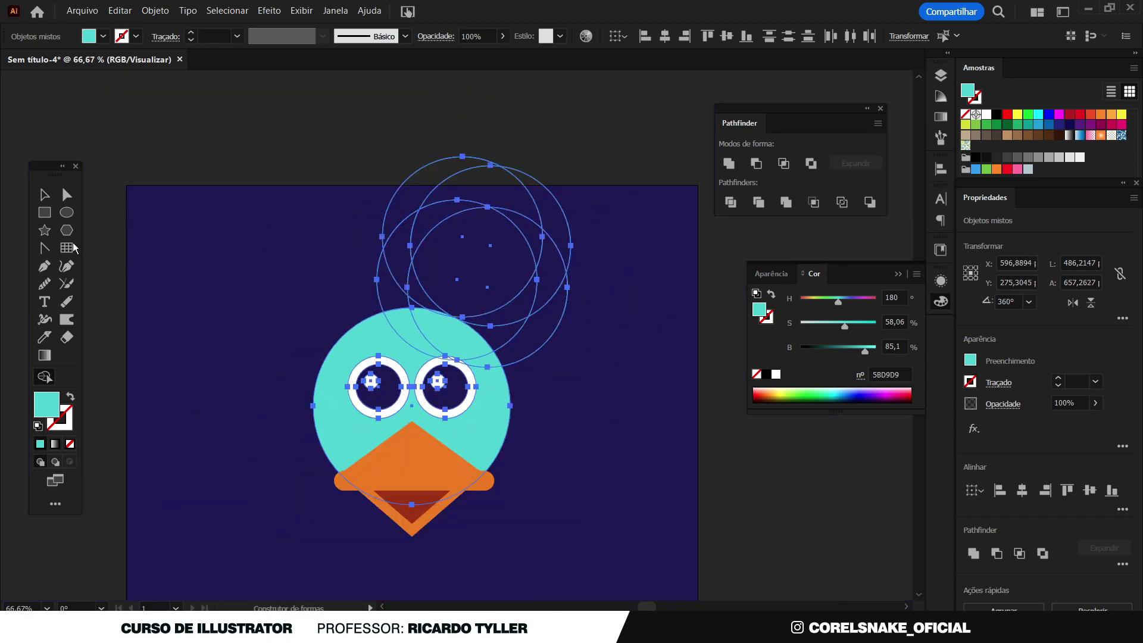
scroll(400, 306, up, 2)
drag(391, 301, 423, 298)
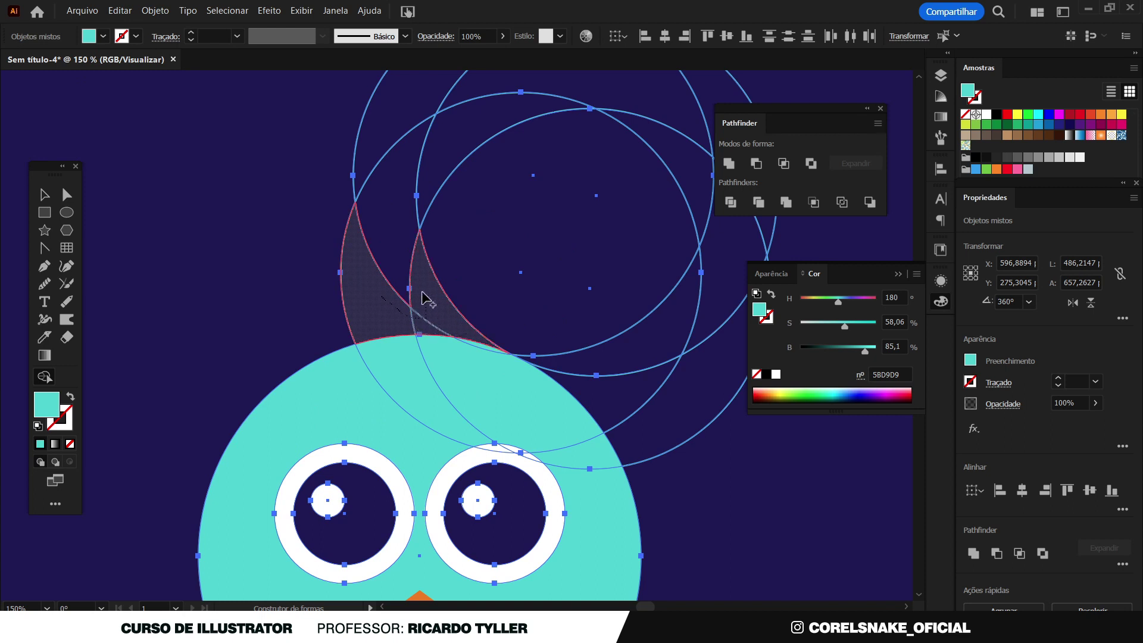
scroll(423, 299, down, 1)
drag(456, 339, 456, 338)
scroll(456, 338, down, 1)
click(44, 195)
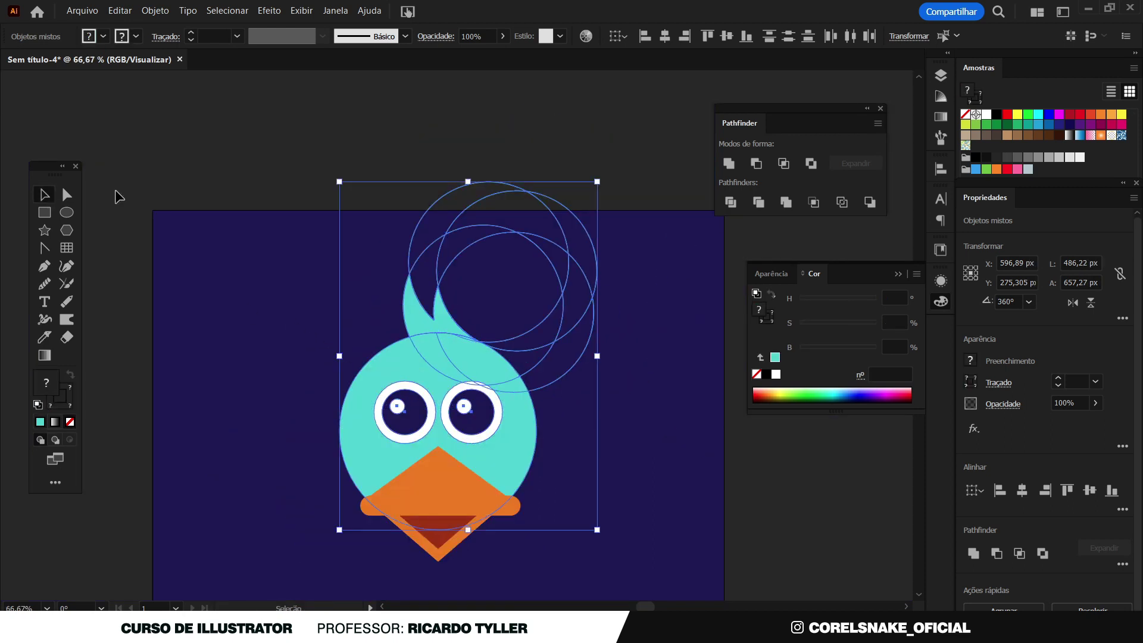
Select the leftover outline guide circles above the head and delete them.
click(488, 223)
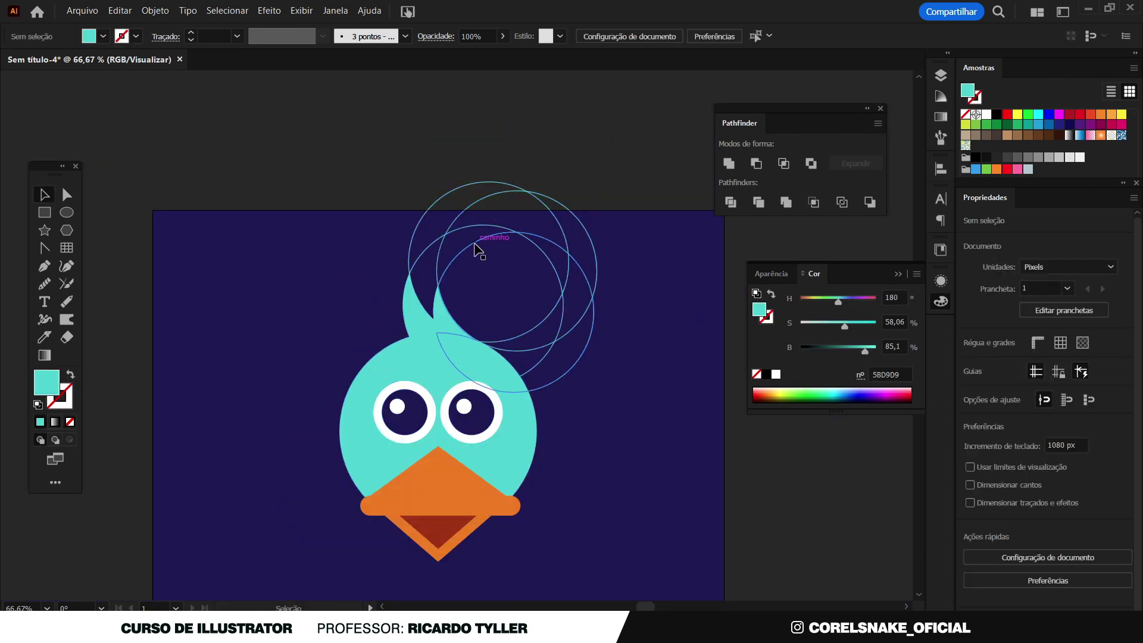
click(475, 244)
key(ctrl+shift+a)
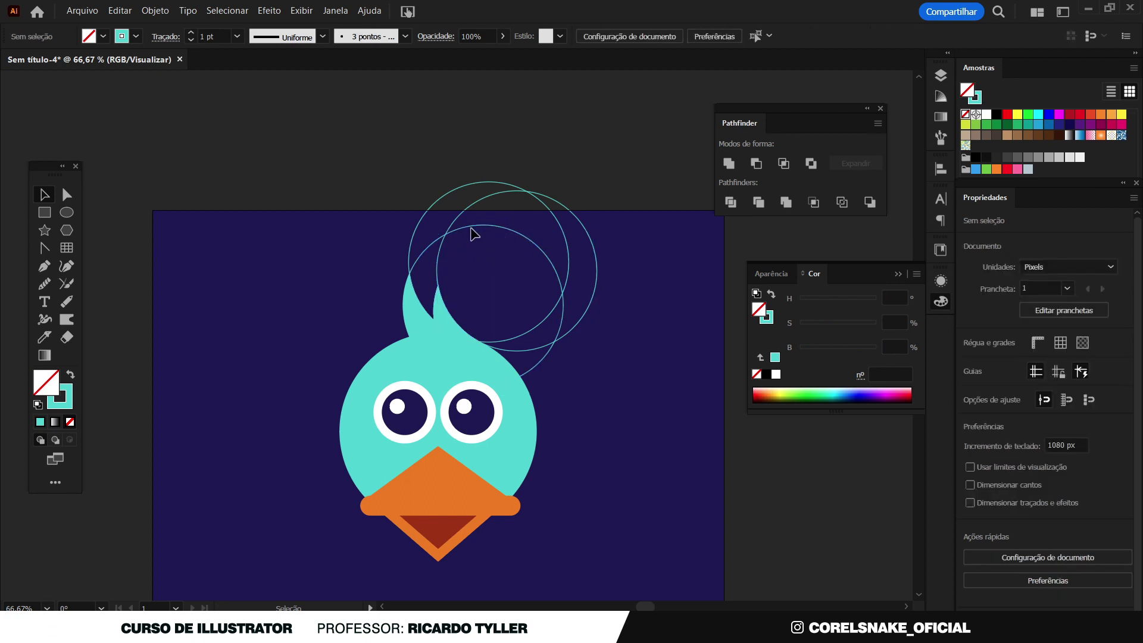
click(478, 234)
key(Delete)
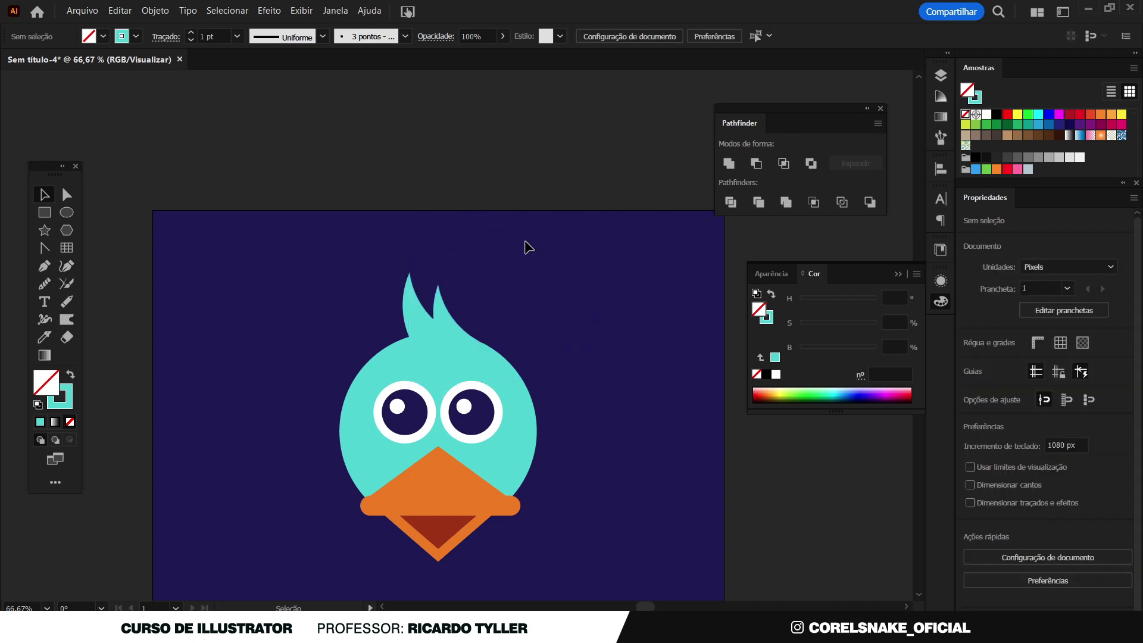
scroll(487, 311, down, 2)
scroll(458, 361, down, 1)
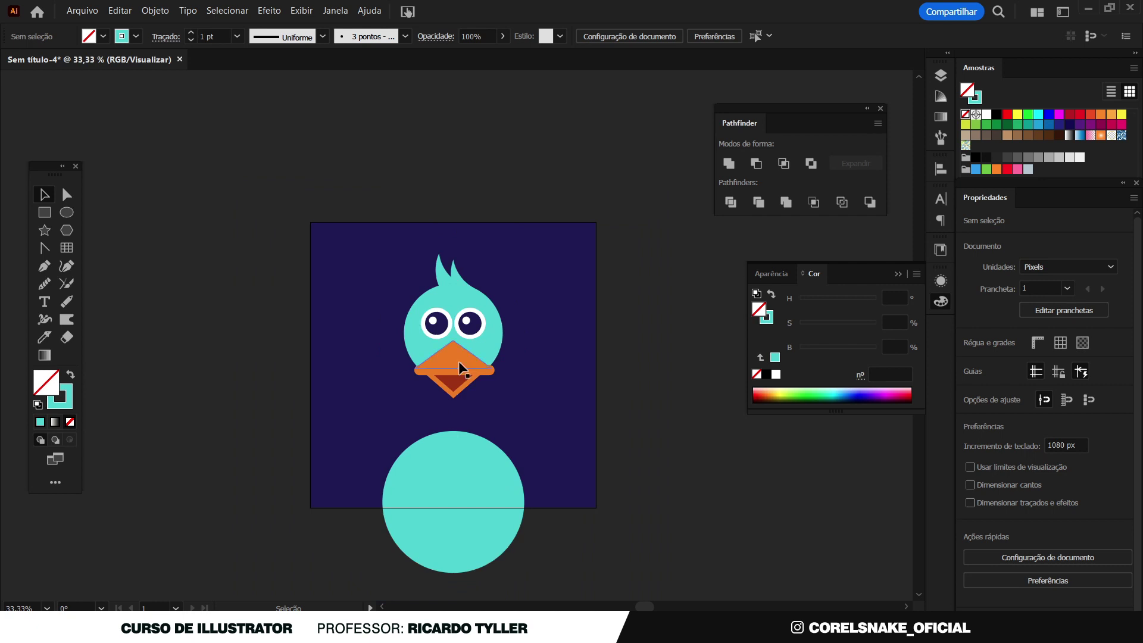
scroll(459, 455, up, 1)
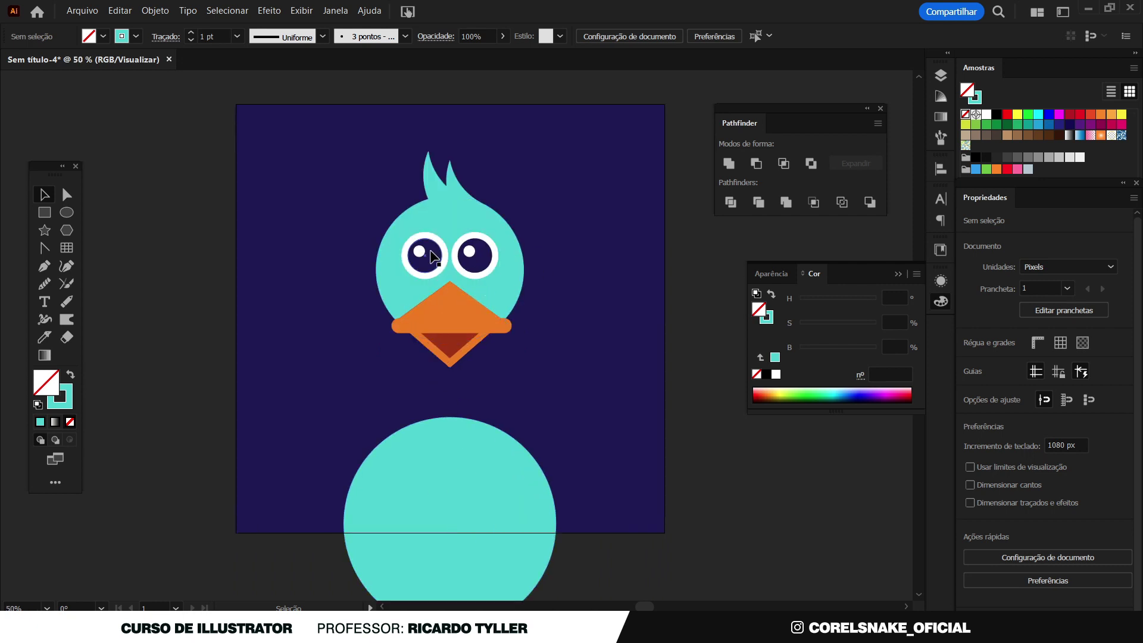
Nudge the left eye down-left and the right eye slightly lower.
scroll(430, 253, up, 2)
drag(428, 268, 415, 273)
drag(520, 269, 528, 281)
scroll(494, 271, down, 2)
click(800, 447)
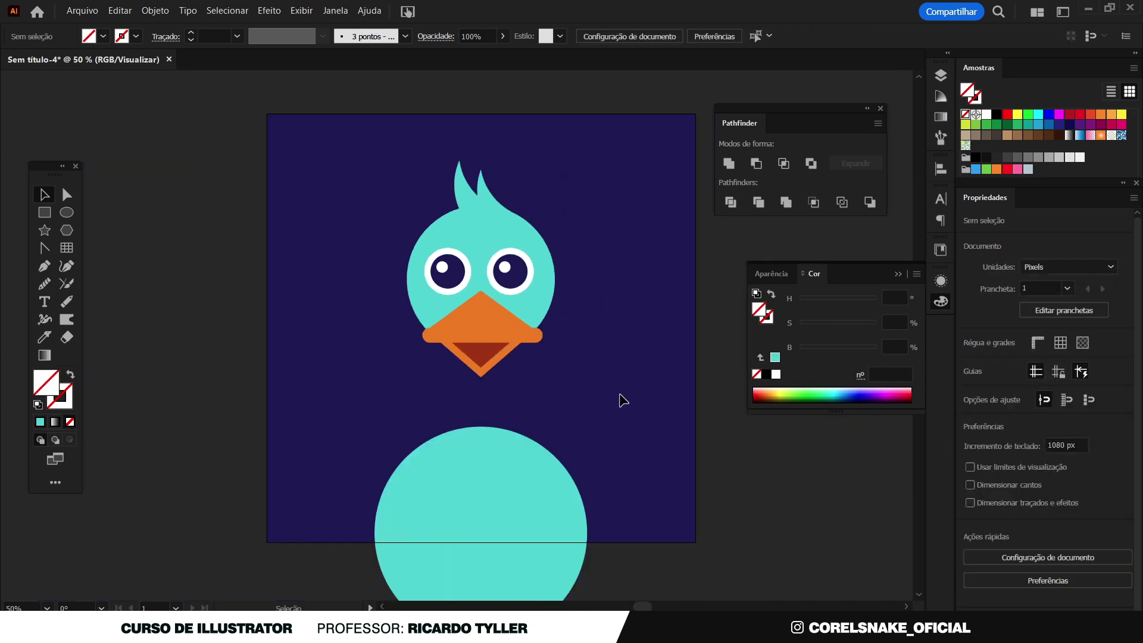
Draw a head-teal rectangle, resize it into a 151.4 × 480 px neck, and send it backward.
click(45, 215)
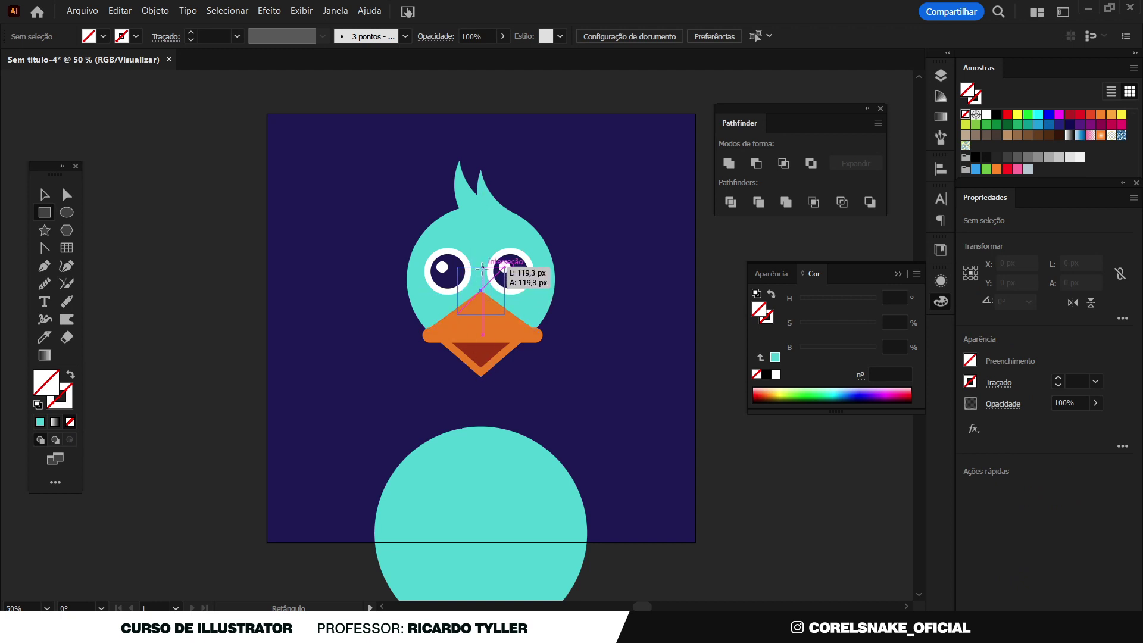
drag(481, 290, 505, 266)
click(44, 195)
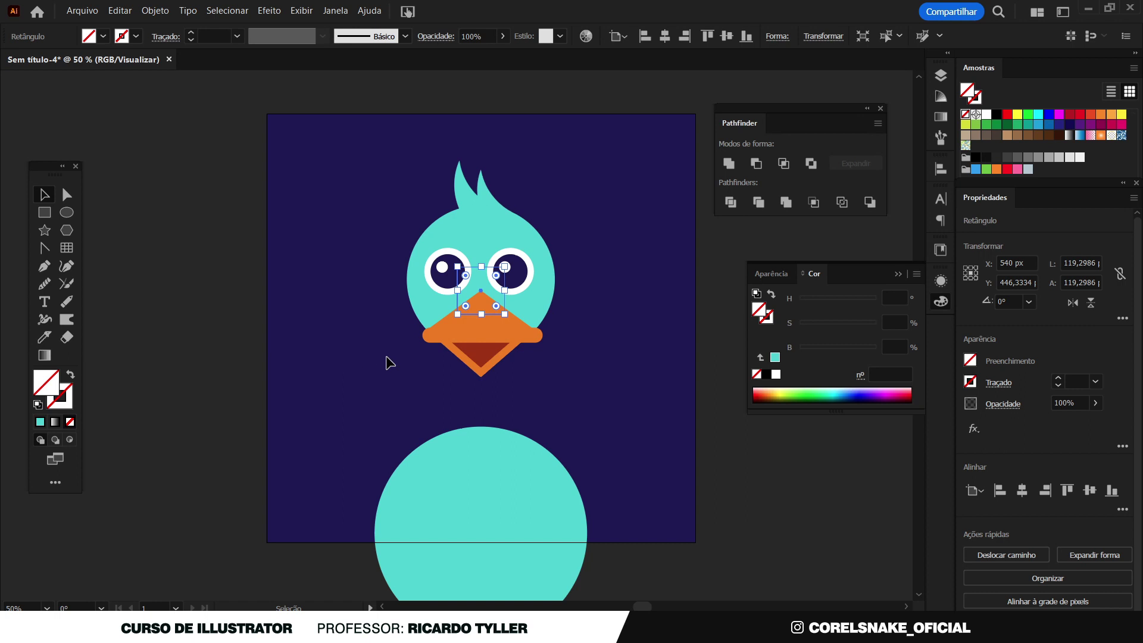
key(i)
click(482, 240)
key(v)
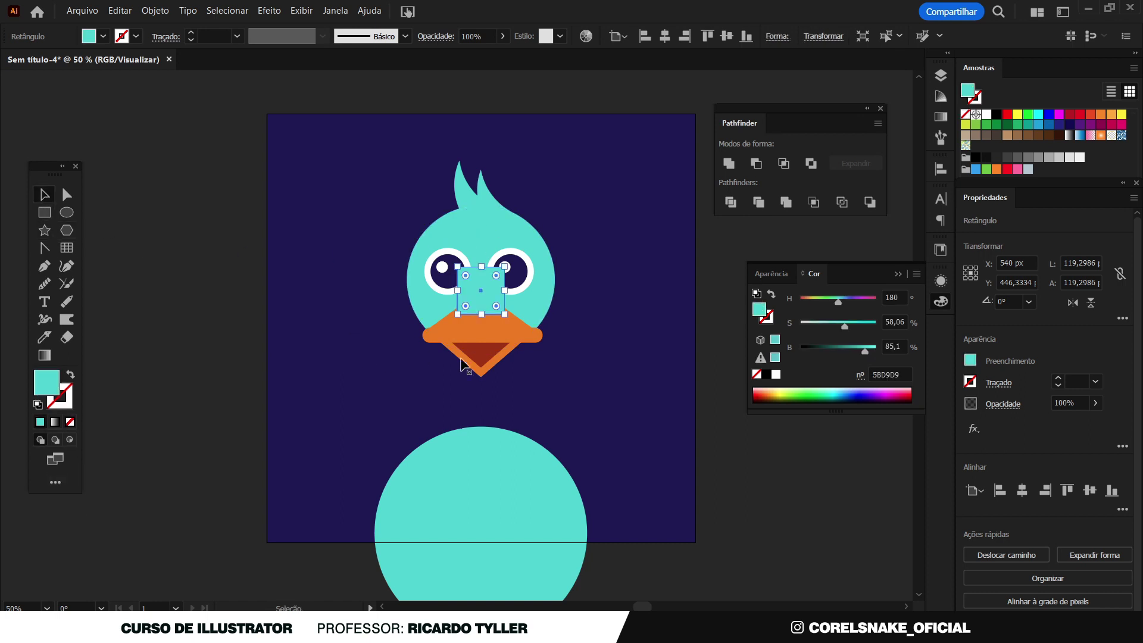
drag(482, 313, 481, 509)
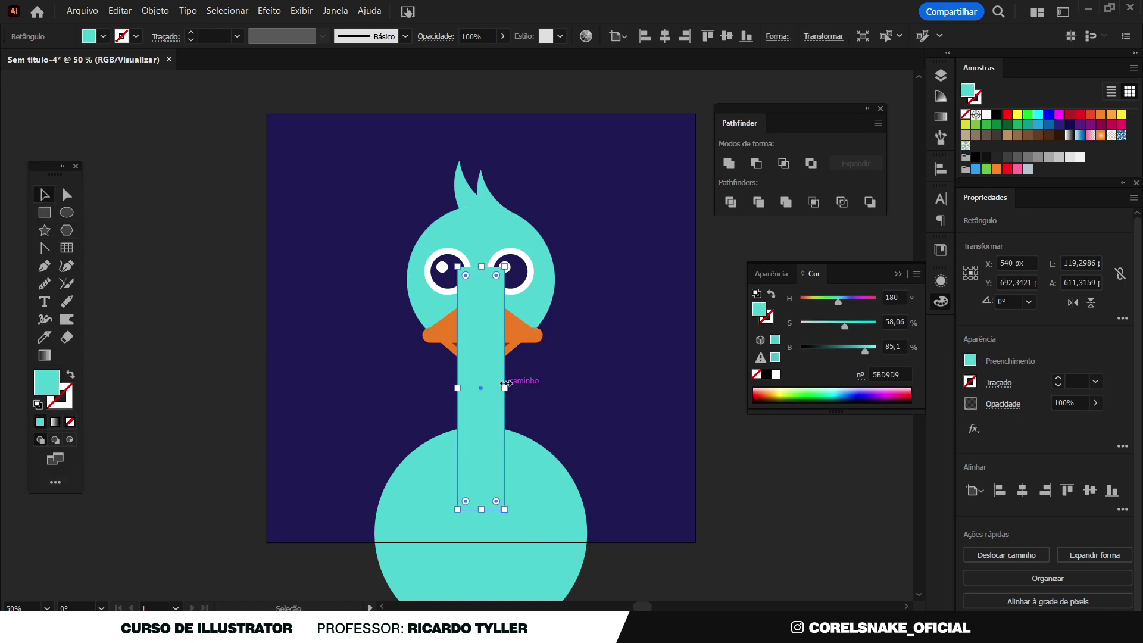
drag(481, 266, 481, 318)
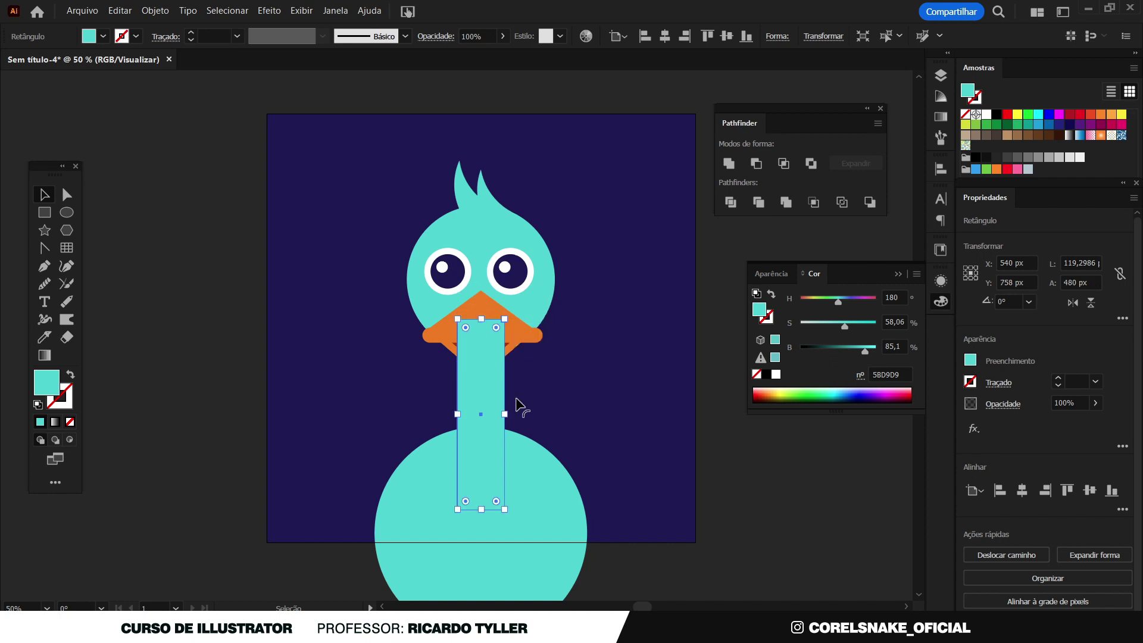
drag(505, 414, 510, 413)
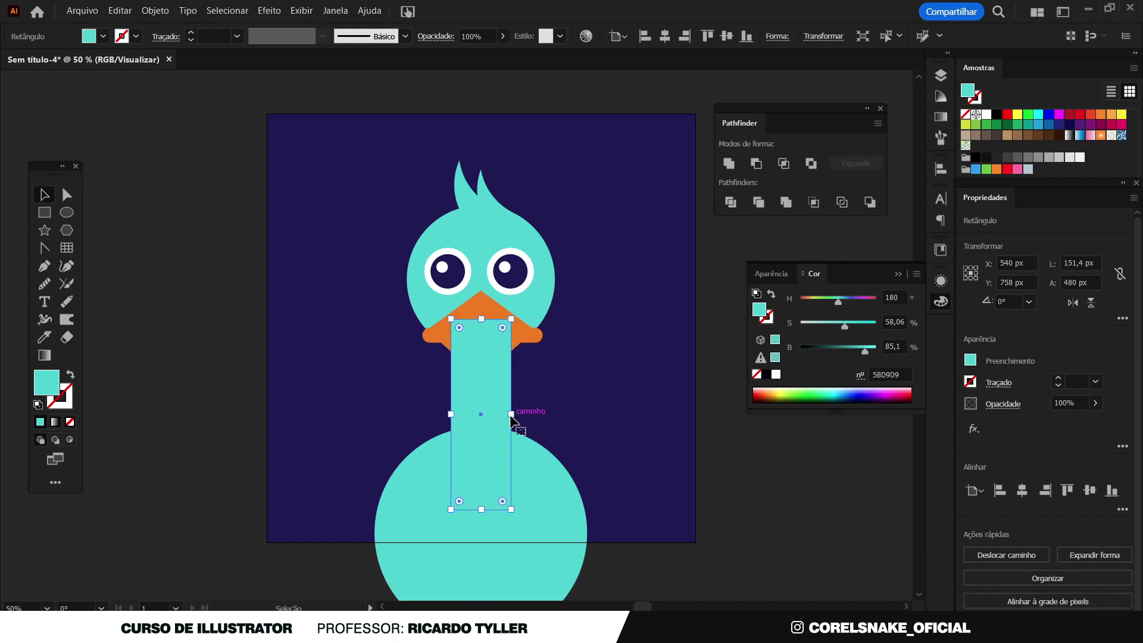
key(ctrl+bracketleft)
key(ctrl+bracketleft)
key(ctrl+bracketleft)
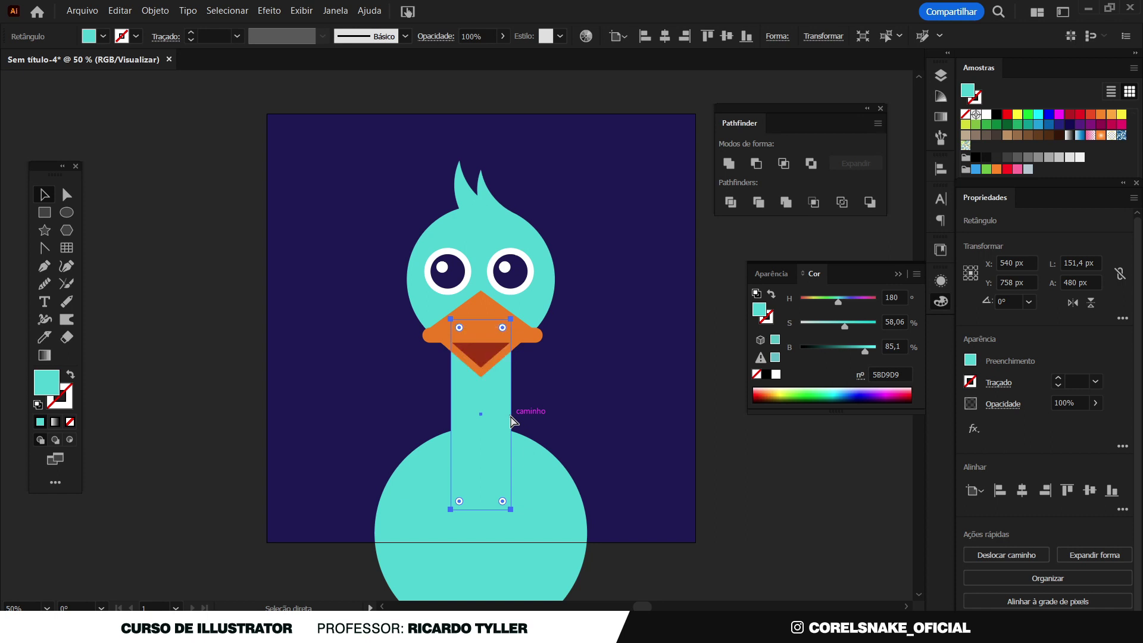
click(824, 513)
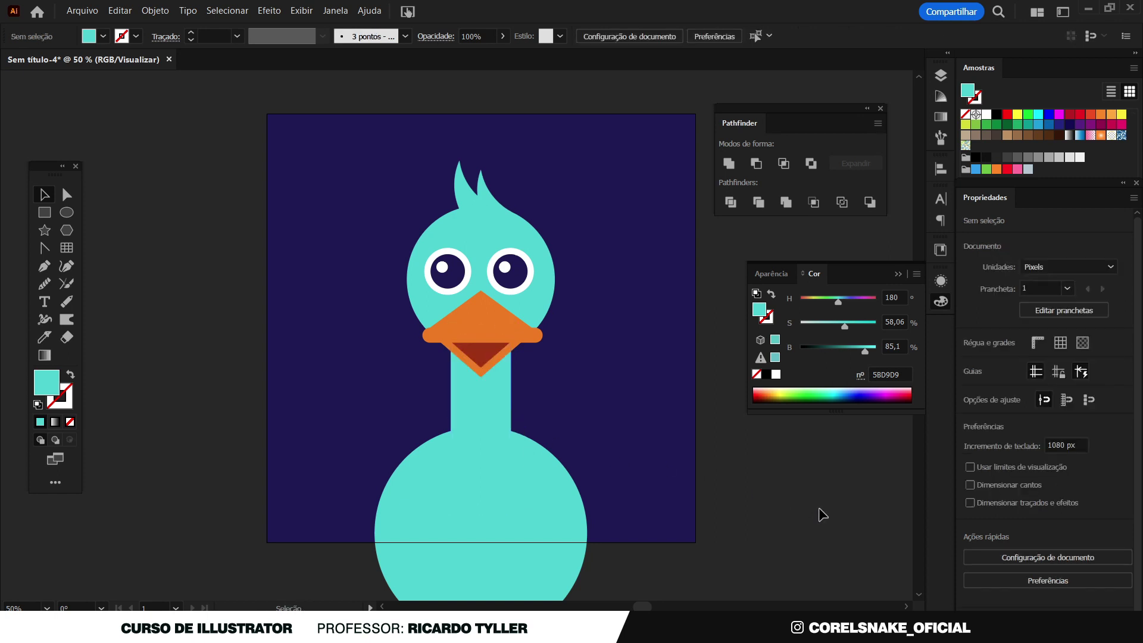
Unite neck and body in Pathfinder and round their junction corners to a 242.3 px curve.
scroll(480, 376, down, 1)
scroll(487, 398, up, 1)
click(474, 418)
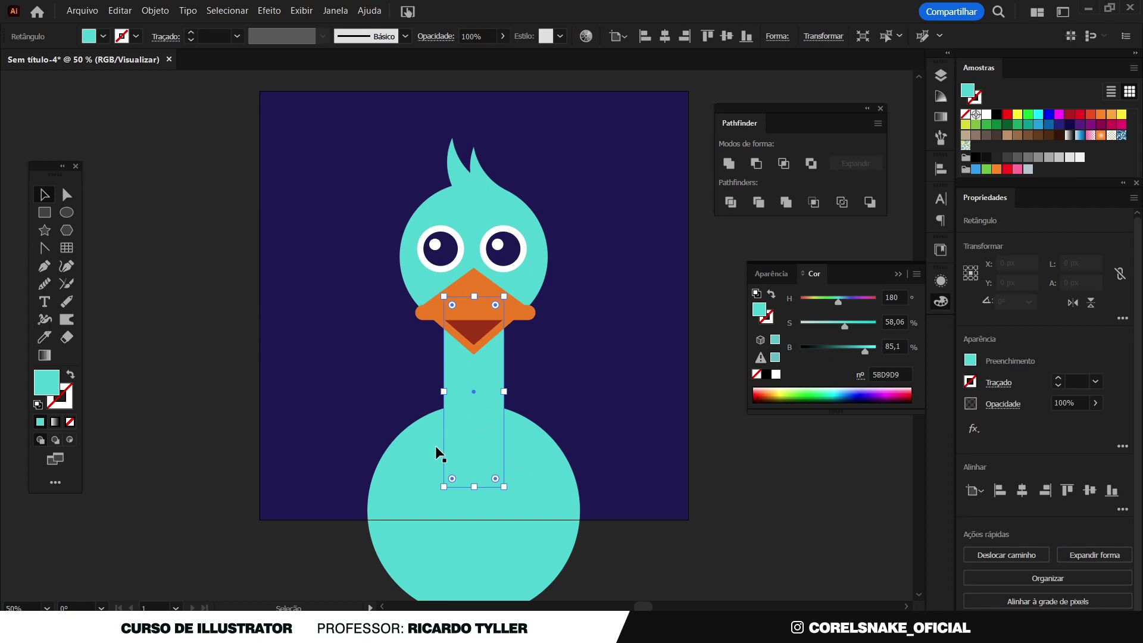
click(735, 166)
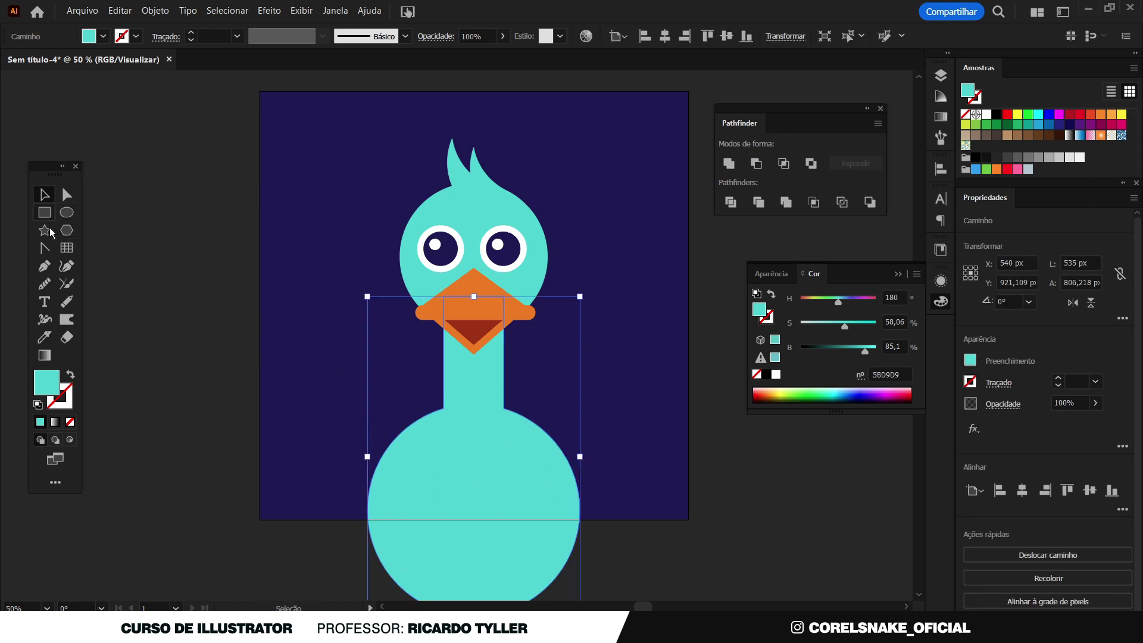
click(67, 199)
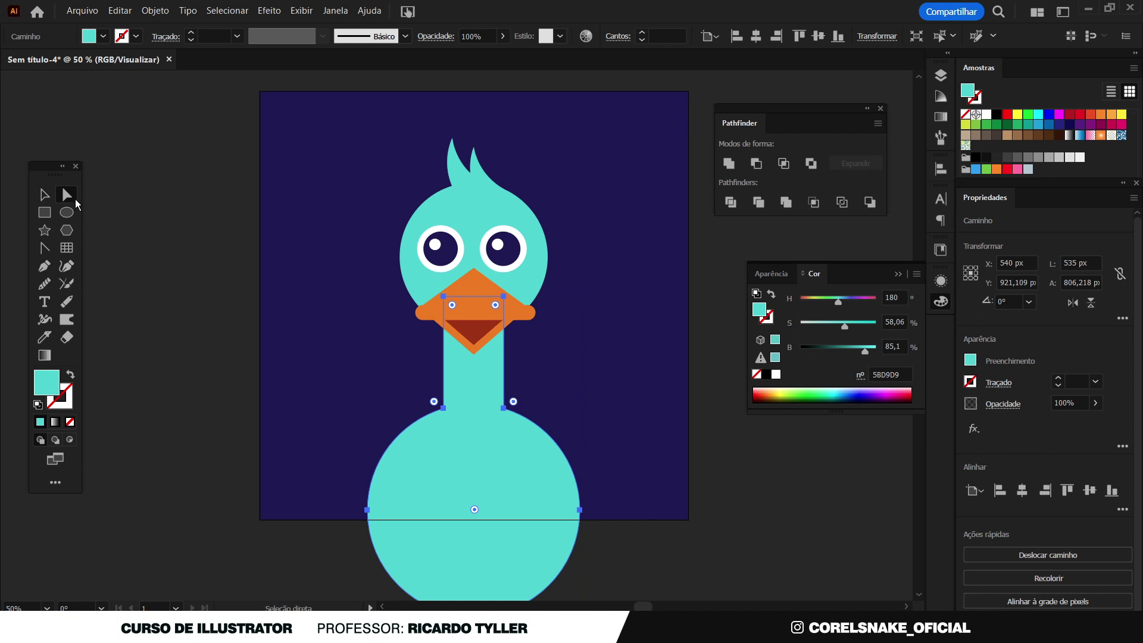
click(435, 403)
drag(514, 403, 597, 353)
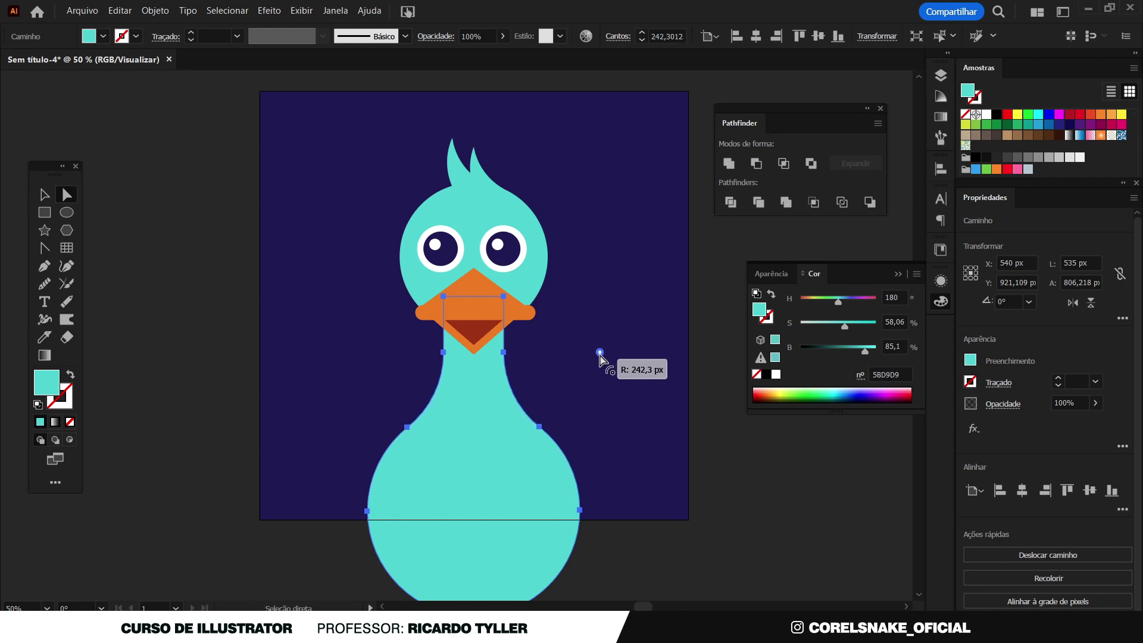
click(44, 195)
click(184, 253)
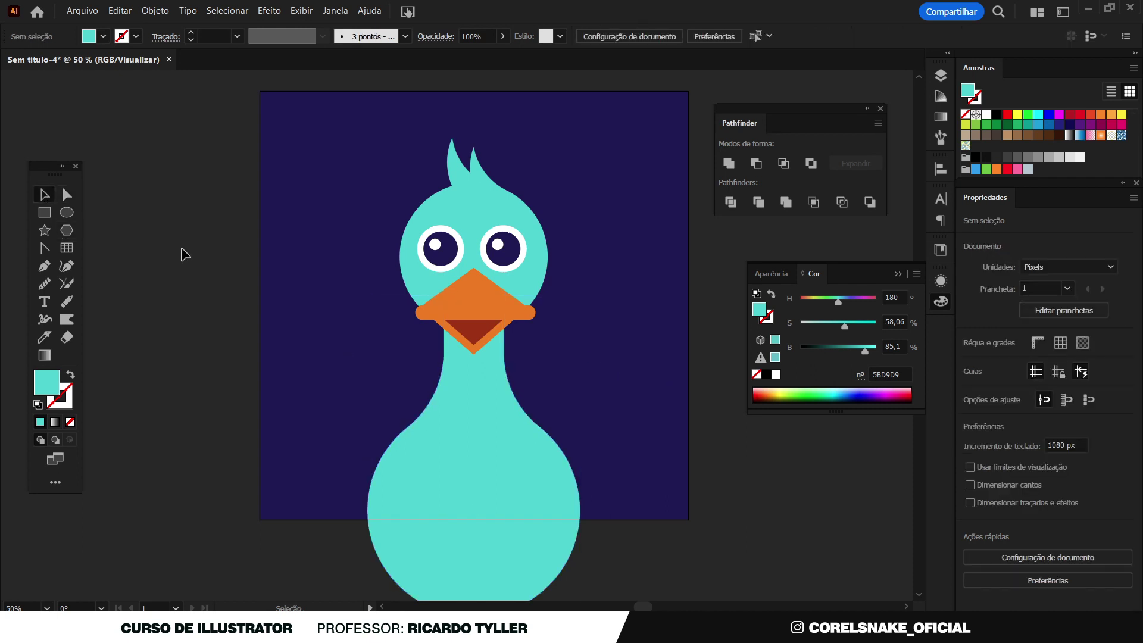
scroll(435, 315, down, 1)
Draw a large circle over the bird, fill it red and centre it on the artboard.
scroll(475, 369, up, 1)
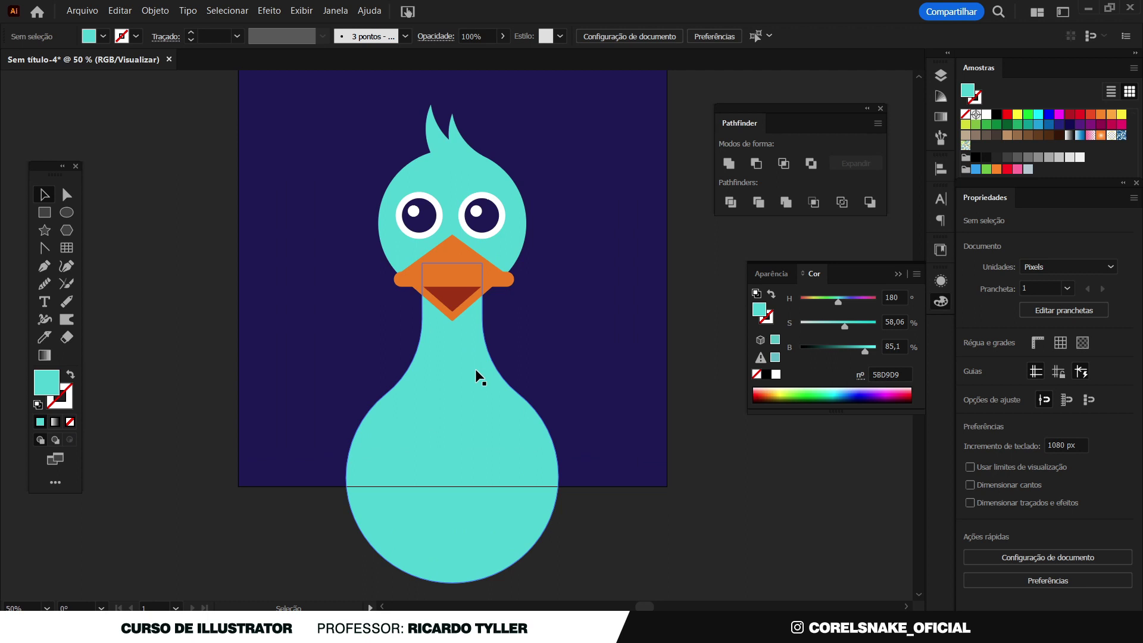
click(69, 213)
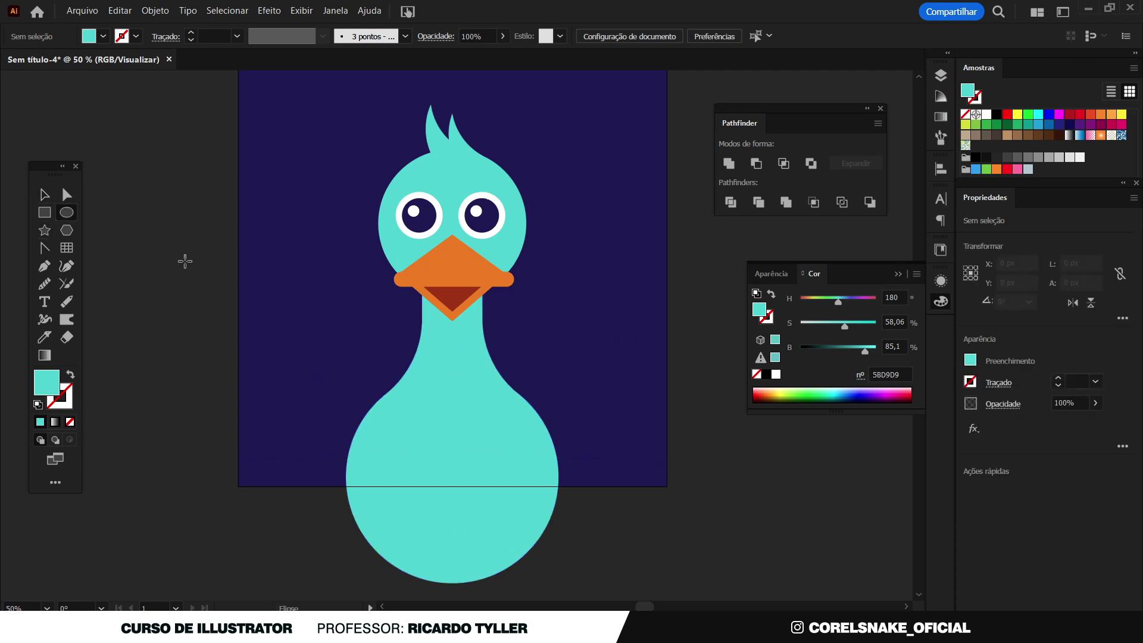
drag(274, 179, 689, 594)
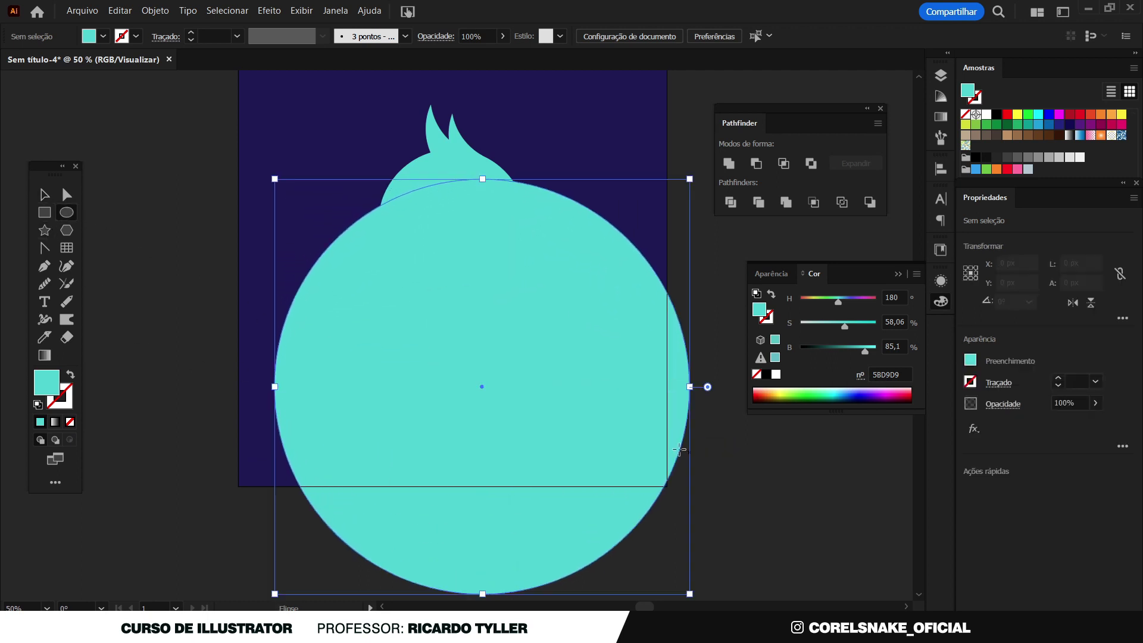
click(48, 195)
drag(599, 452, 557, 323)
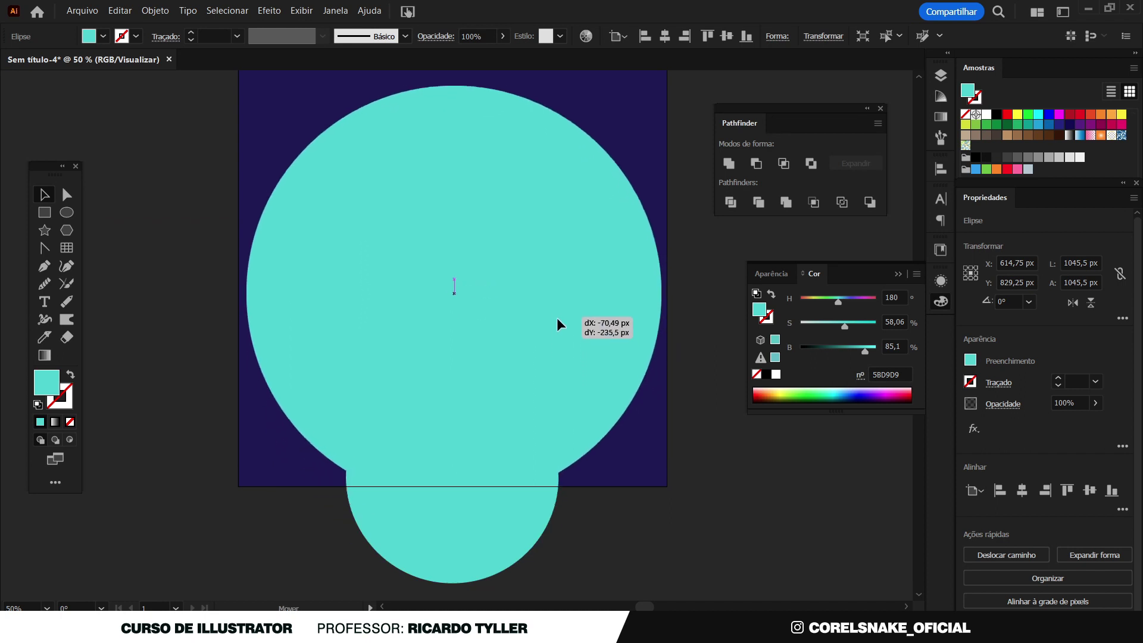
drag(558, 323, 557, 319)
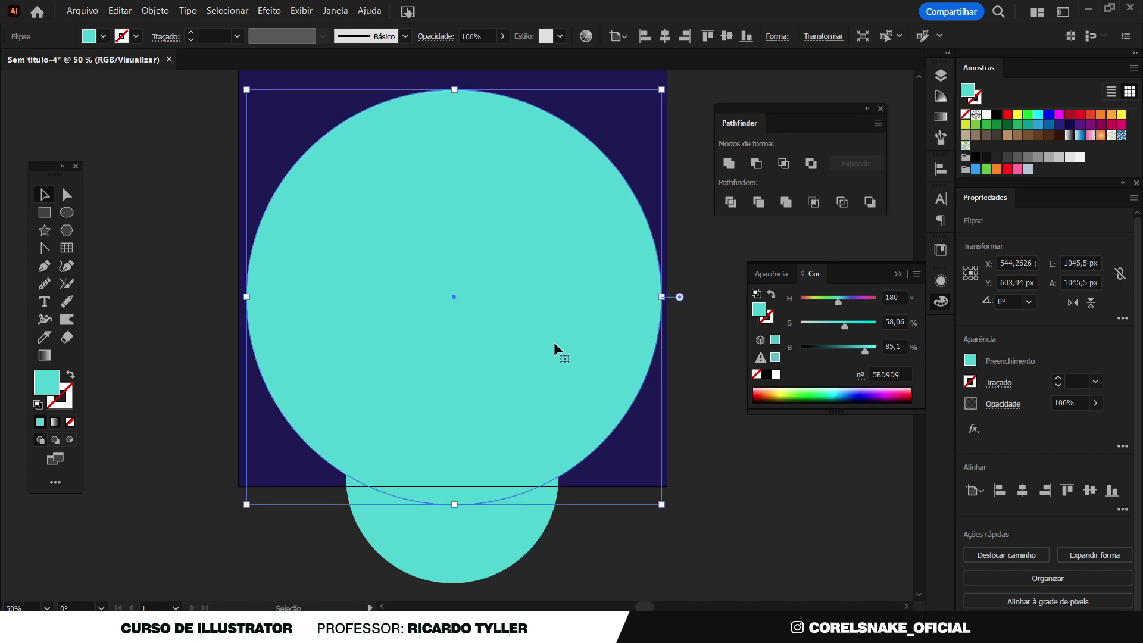
click(1006, 115)
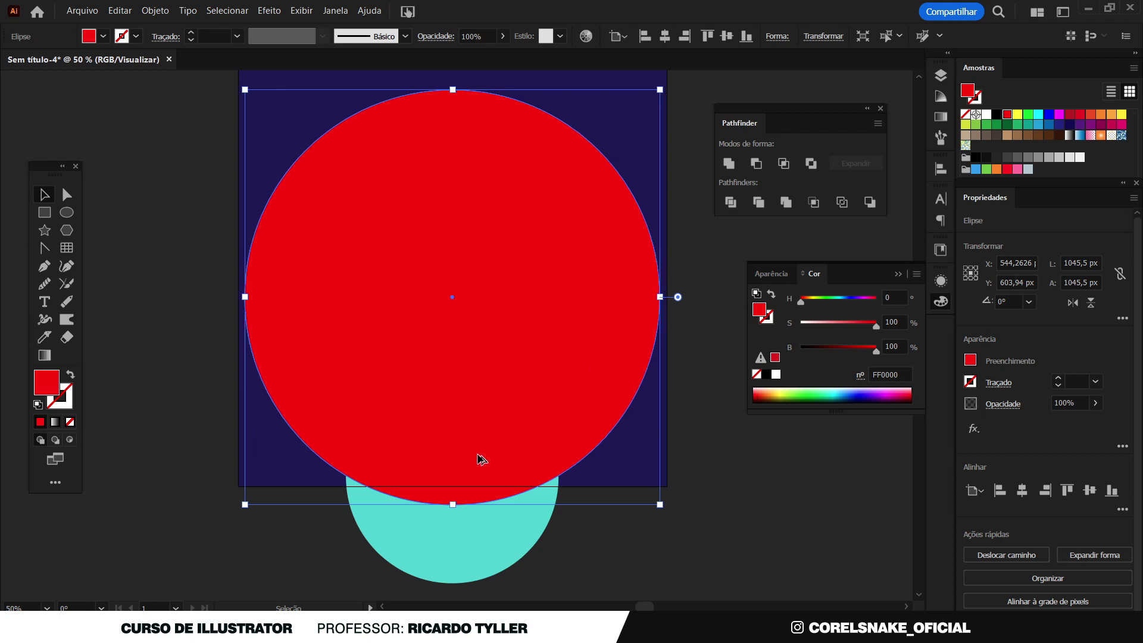
click(686, 529)
drag(546, 344, 528, 367)
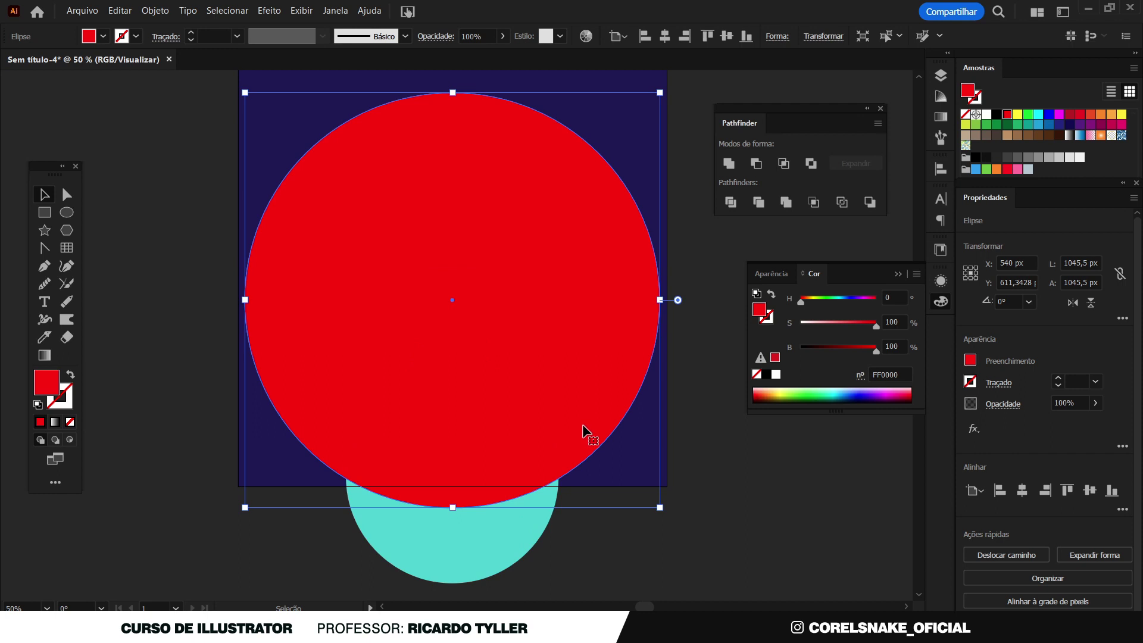
Send the red circle back to just above the background and move it up behind the head.
key(a)
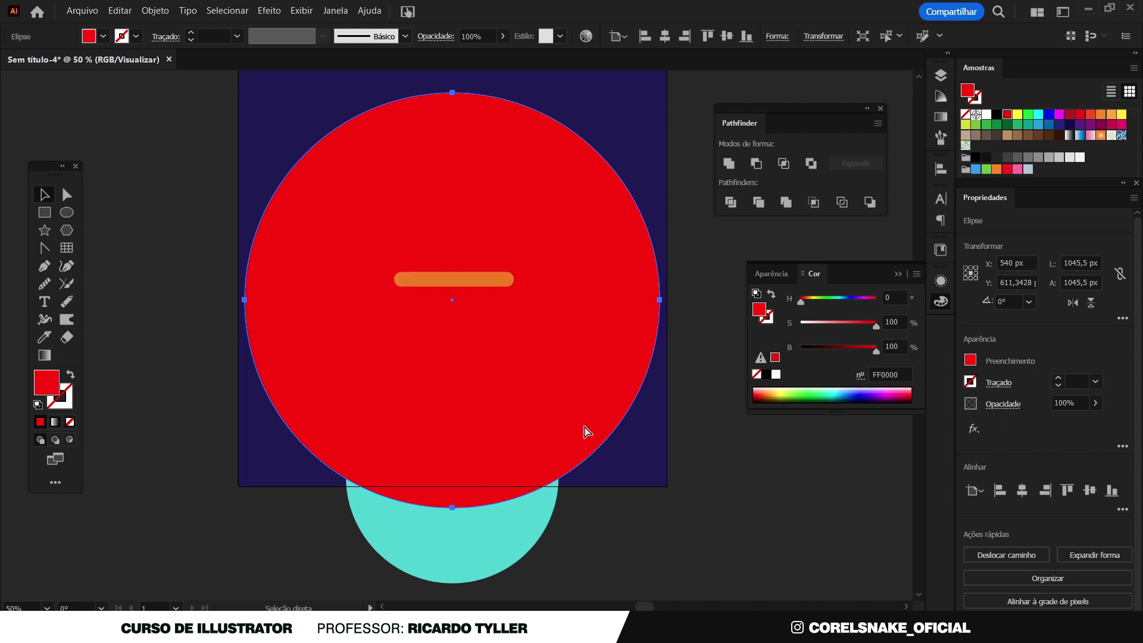
key(v)
key(ctrl+shift+bracketleft)
key(ctrl+bracketright)
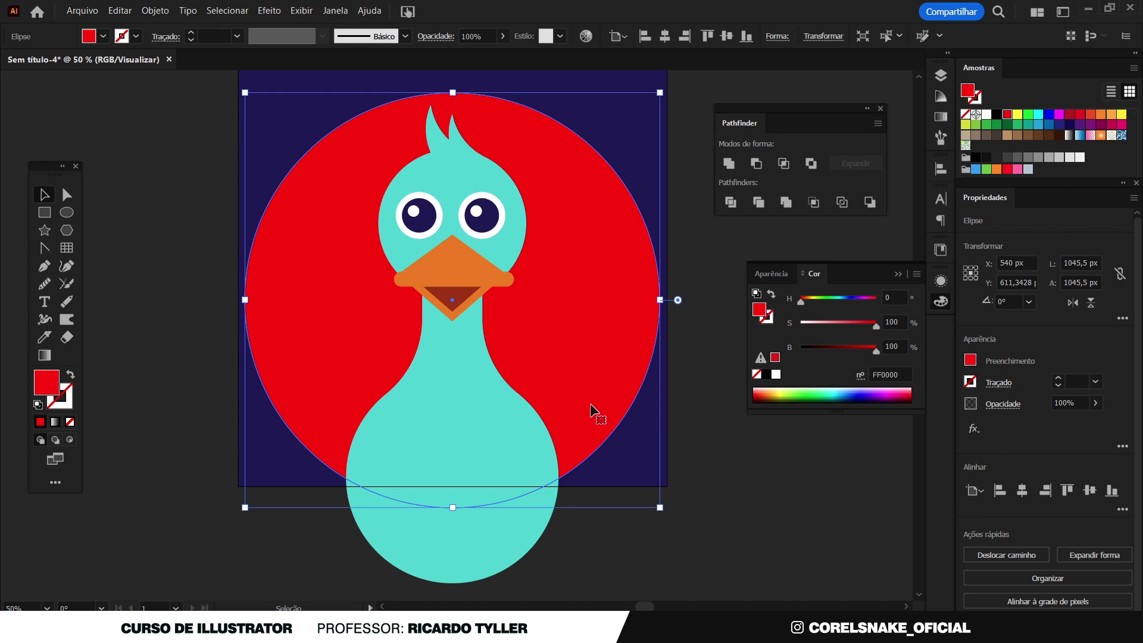
drag(594, 408, 592, 307)
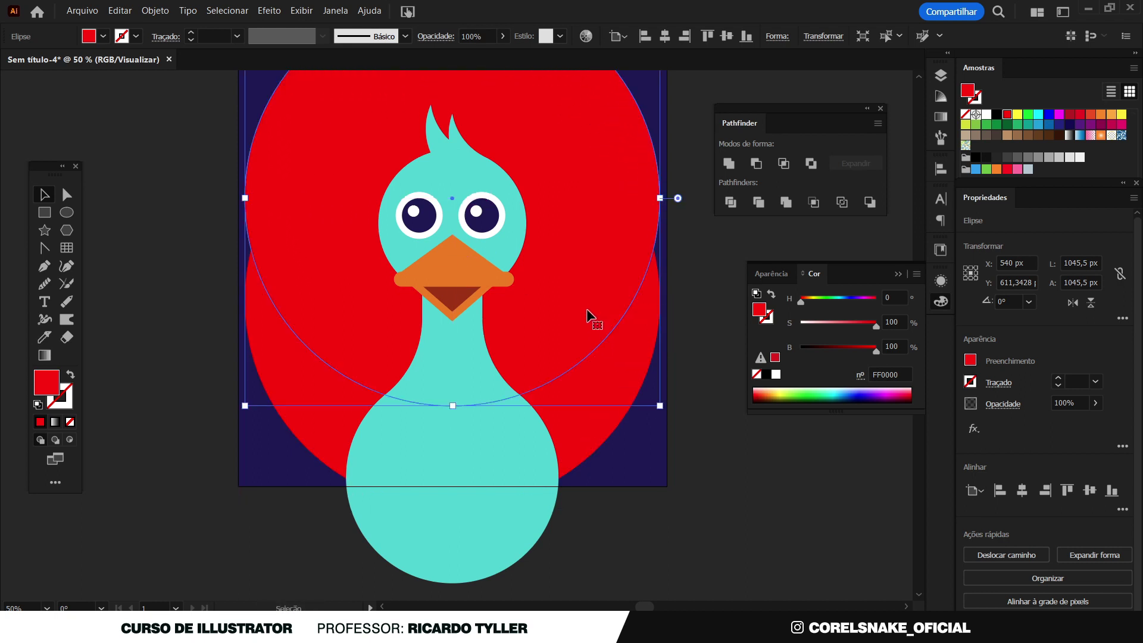
Eyedrop the teal body colour onto the circle and raise the navy circle 91.5 px to form wings.
key(i)
click(654, 458)
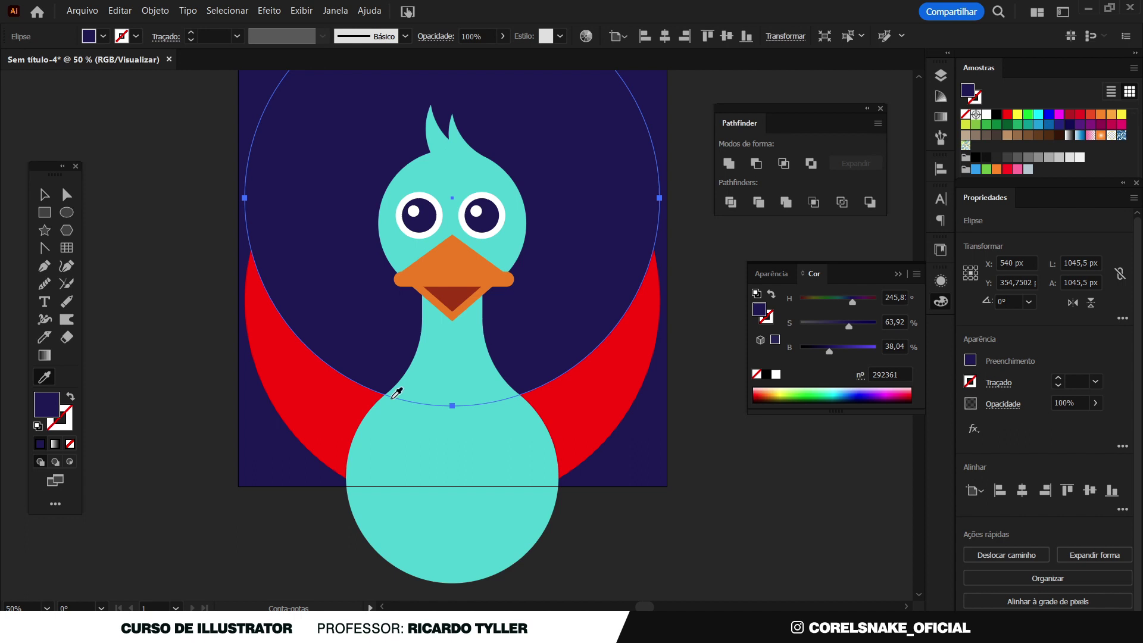
key(ctrl+z)
key(ctrl+z)
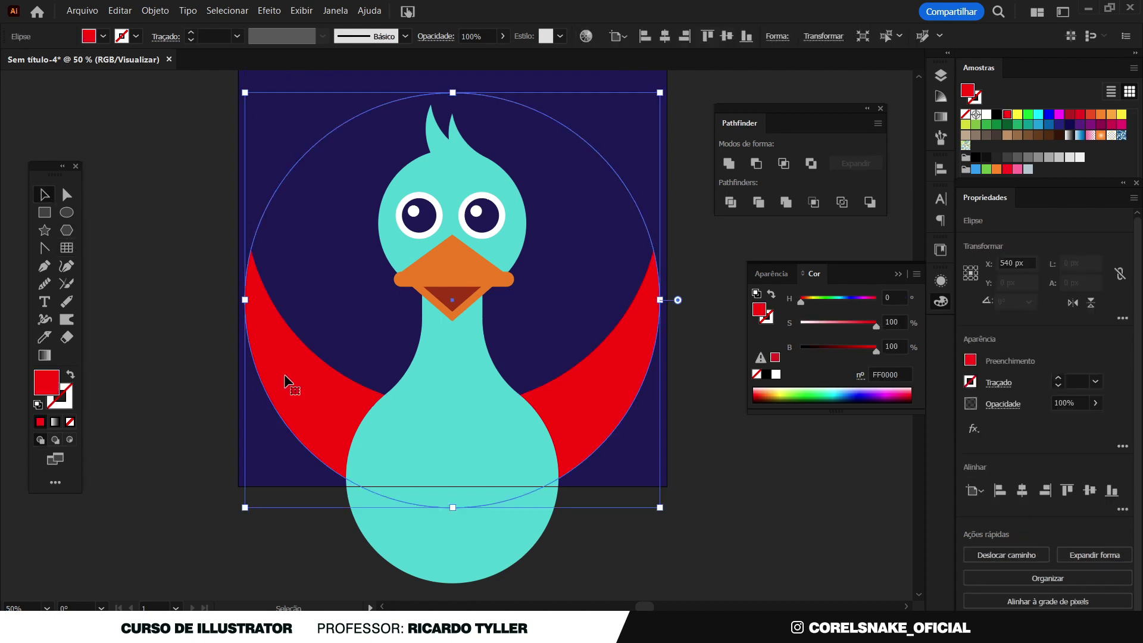
click(449, 379)
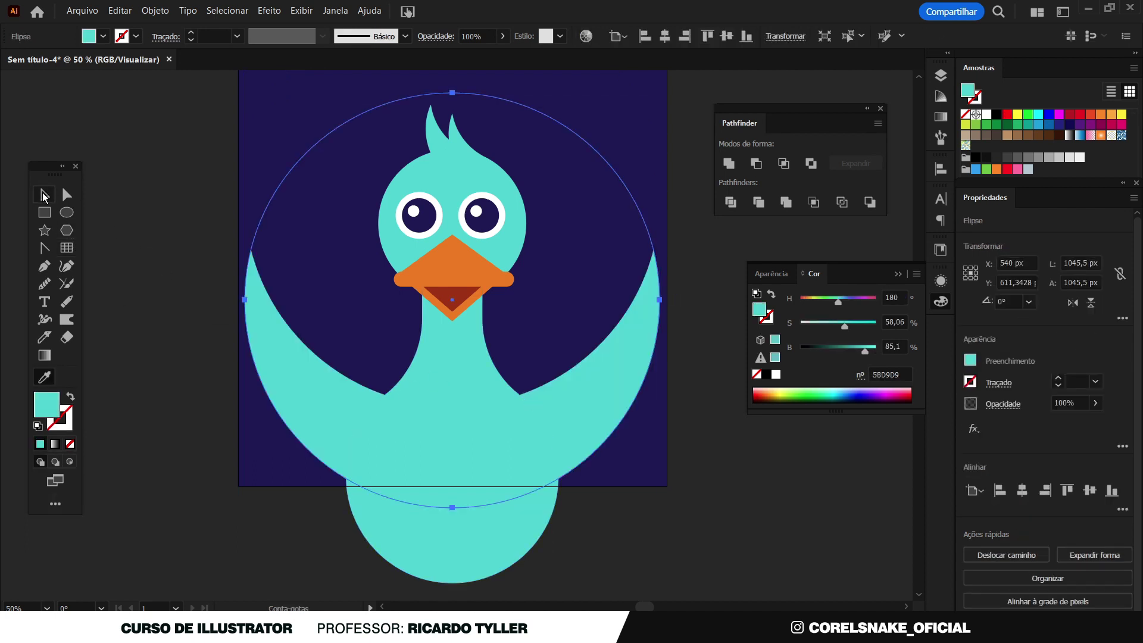
drag(344, 324, 344, 296)
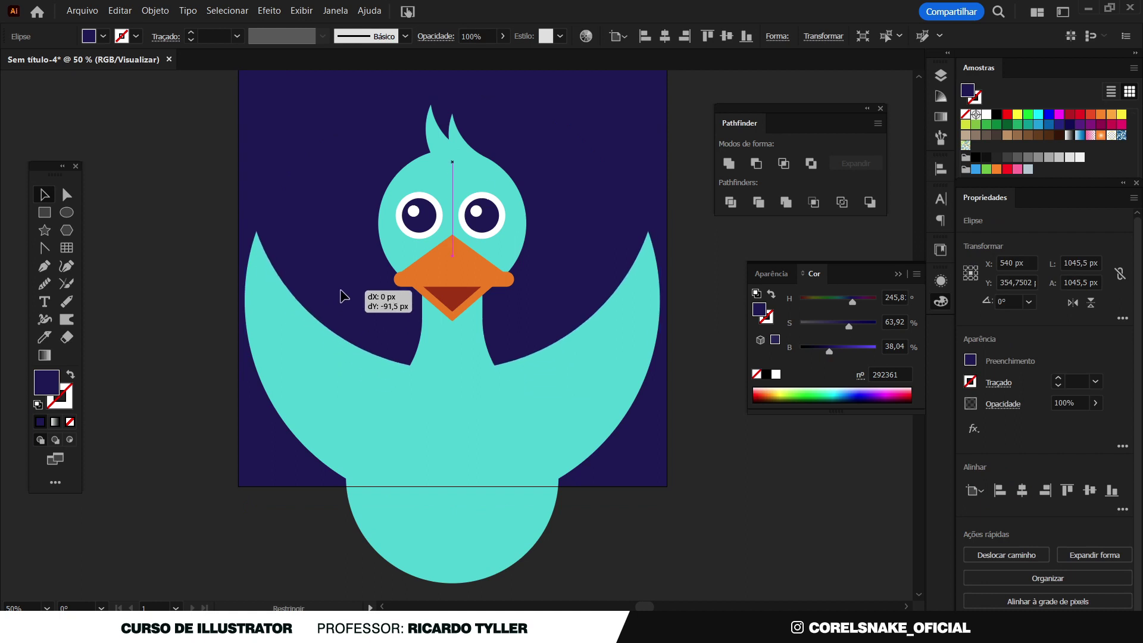
drag(344, 296, 344, 297)
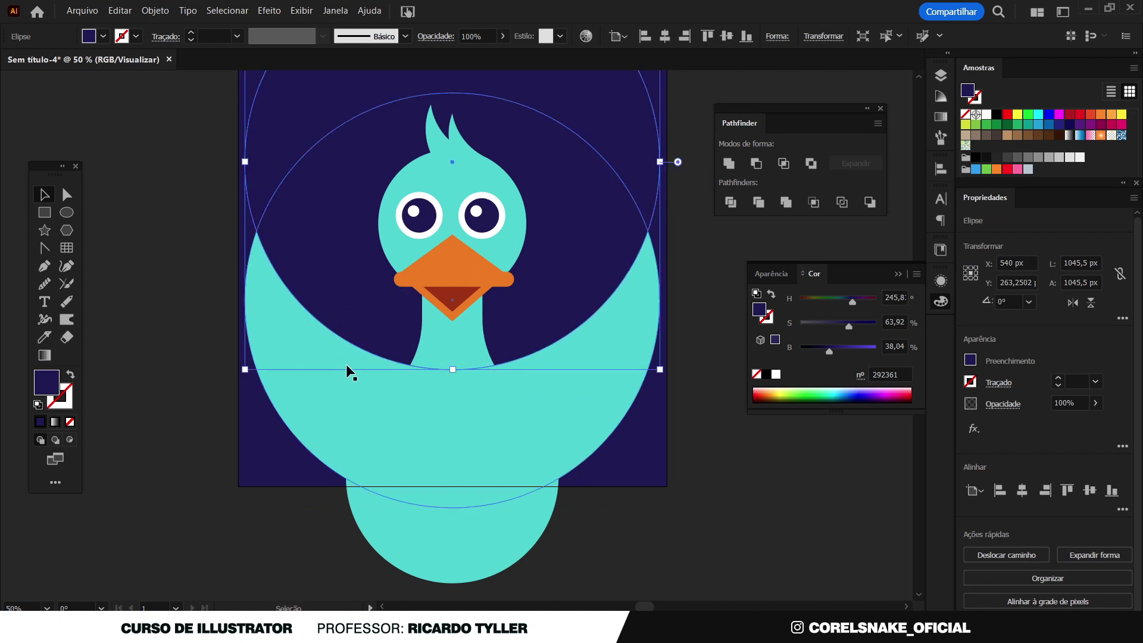
click(25, 192)
scroll(535, 393, down, 1)
scroll(537, 409, down, 1)
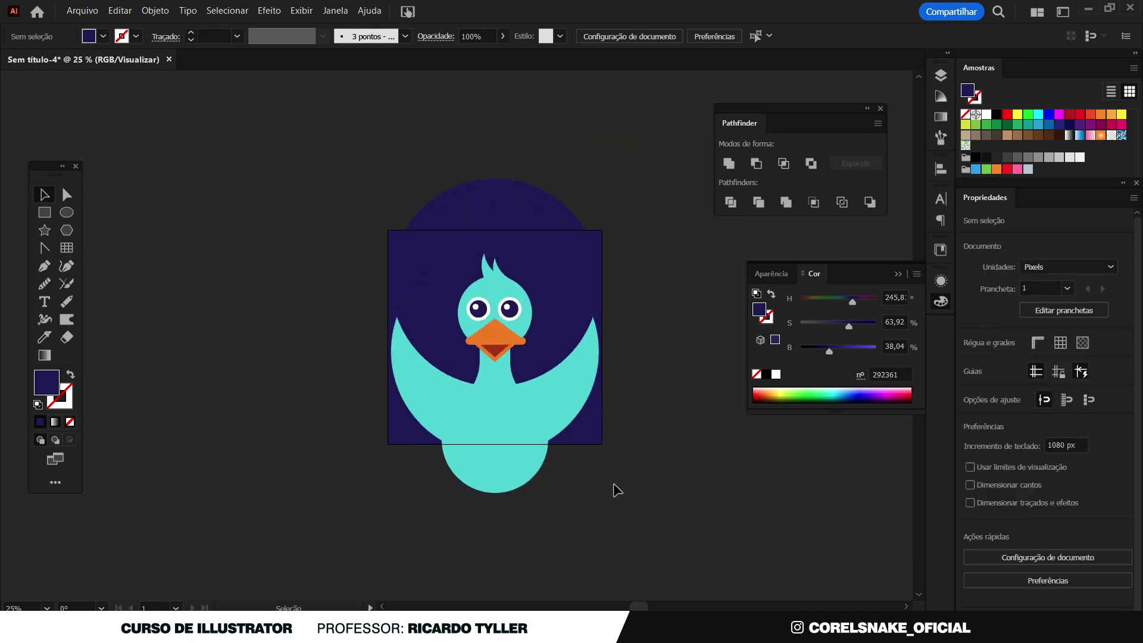
Marquee-select the whole bird and scale it down to fit the artboard.
drag(464, 367, 395, 217)
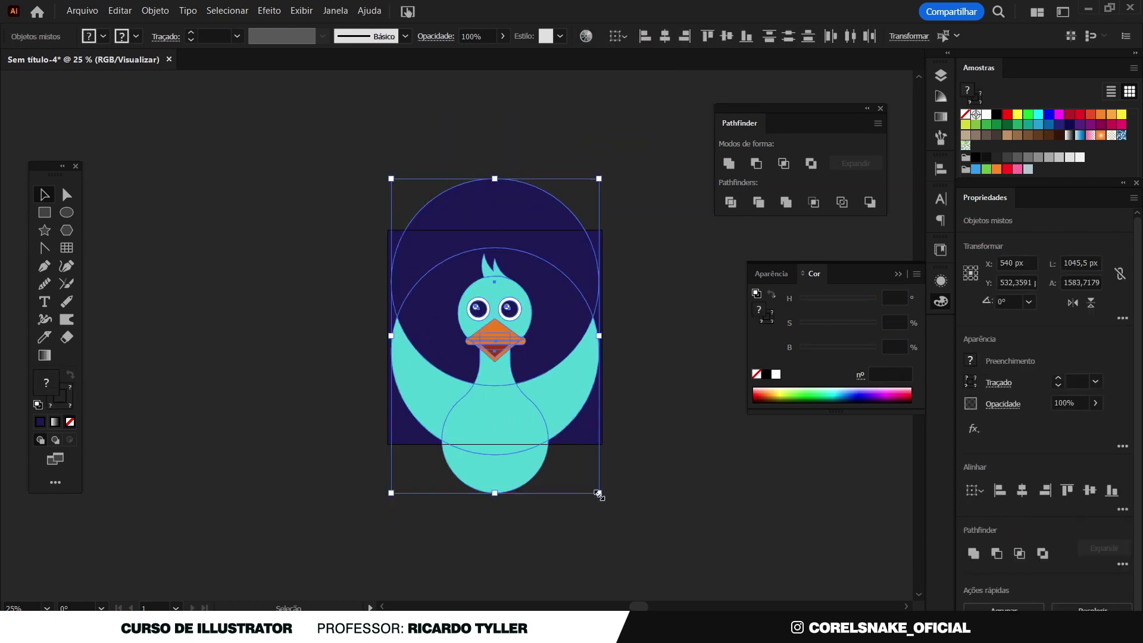
drag(599, 498, 585, 490)
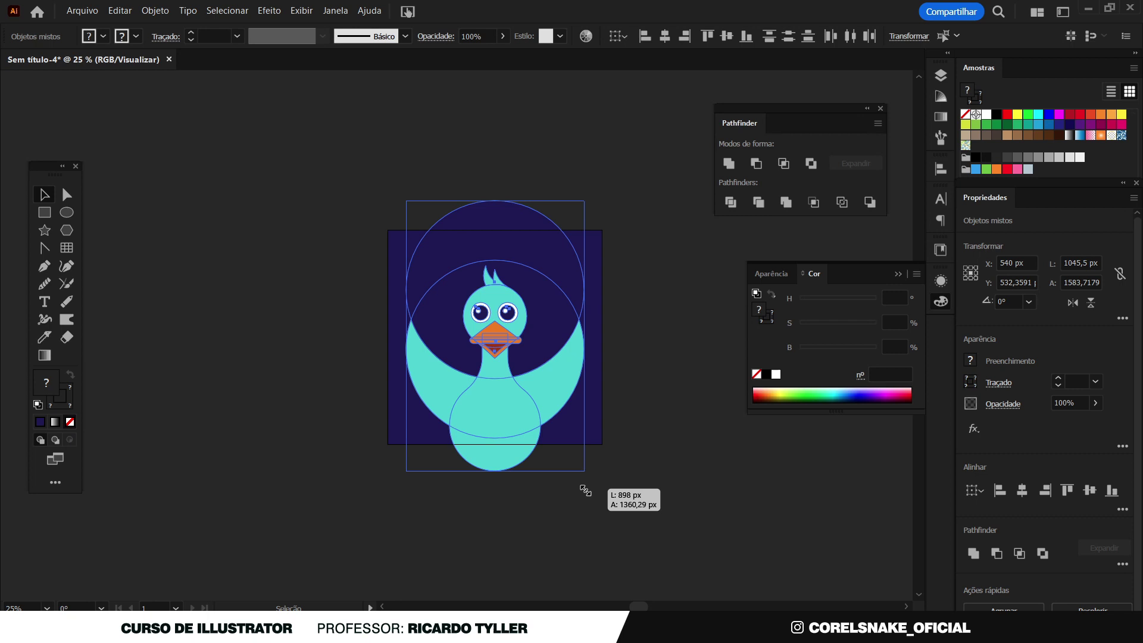
scroll(508, 387, up, 1)
click(689, 431)
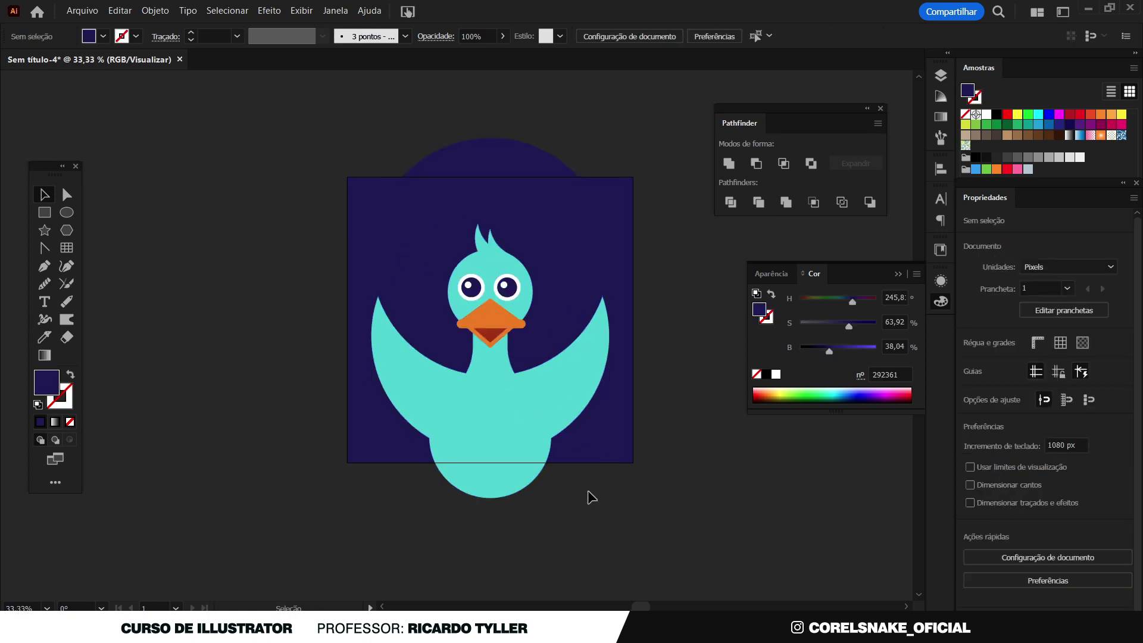
Delete the navy circle with Shape Builder to leave a teal crescent, then select background and body.
click(470, 194)
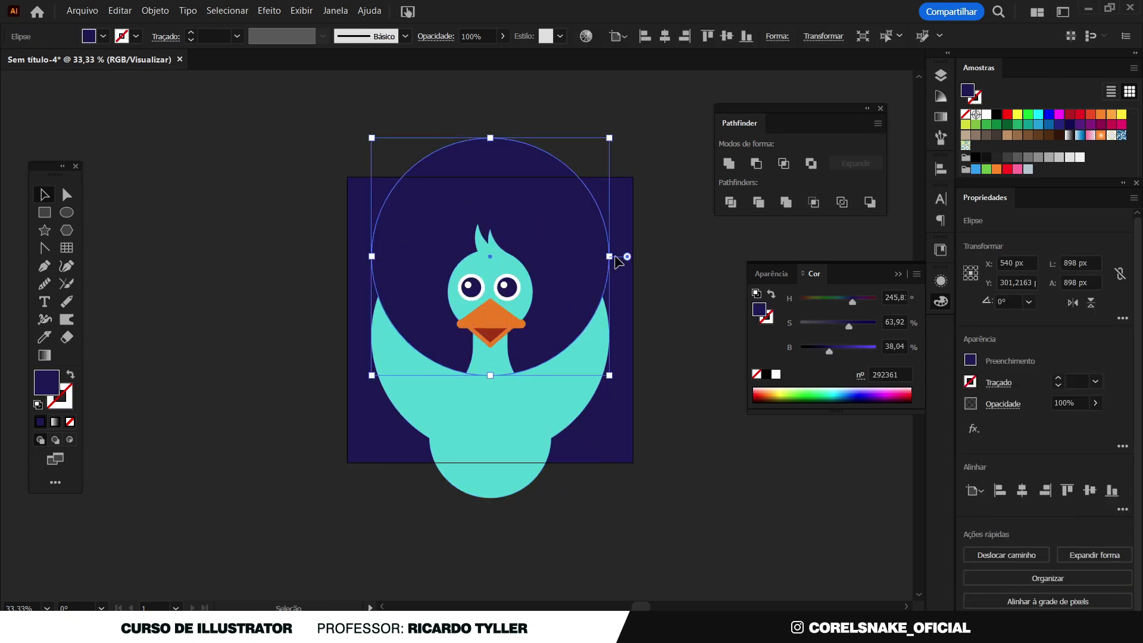
drag(611, 257, 637, 261)
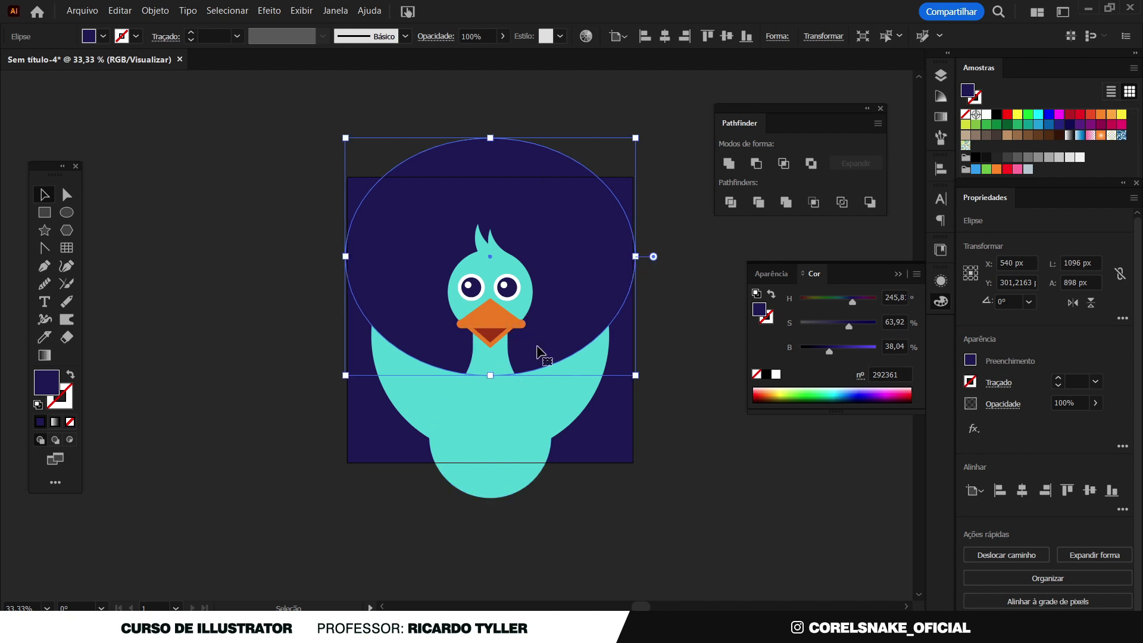
key(ctrl+z)
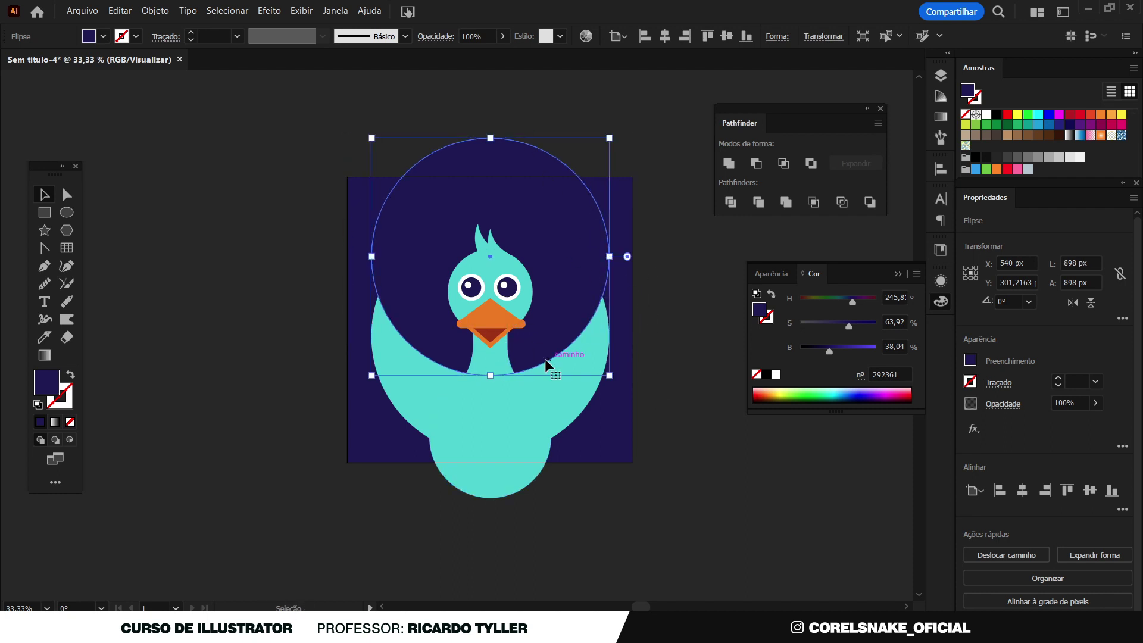
scroll(425, 373, up, 1)
scroll(391, 359, down, 1)
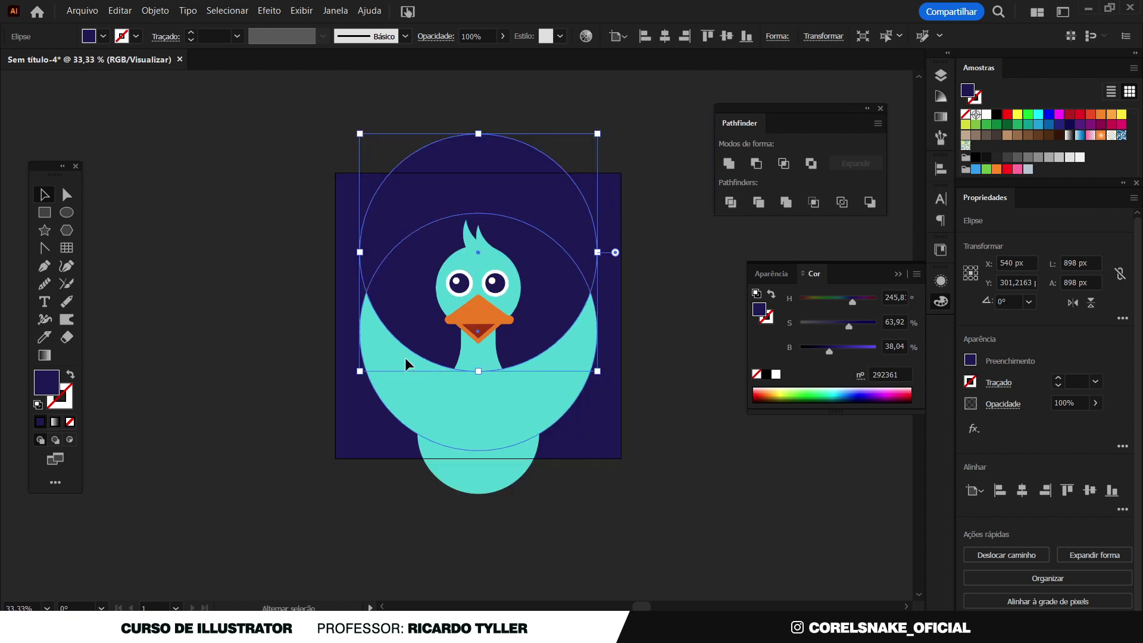
shift+click(405, 357)
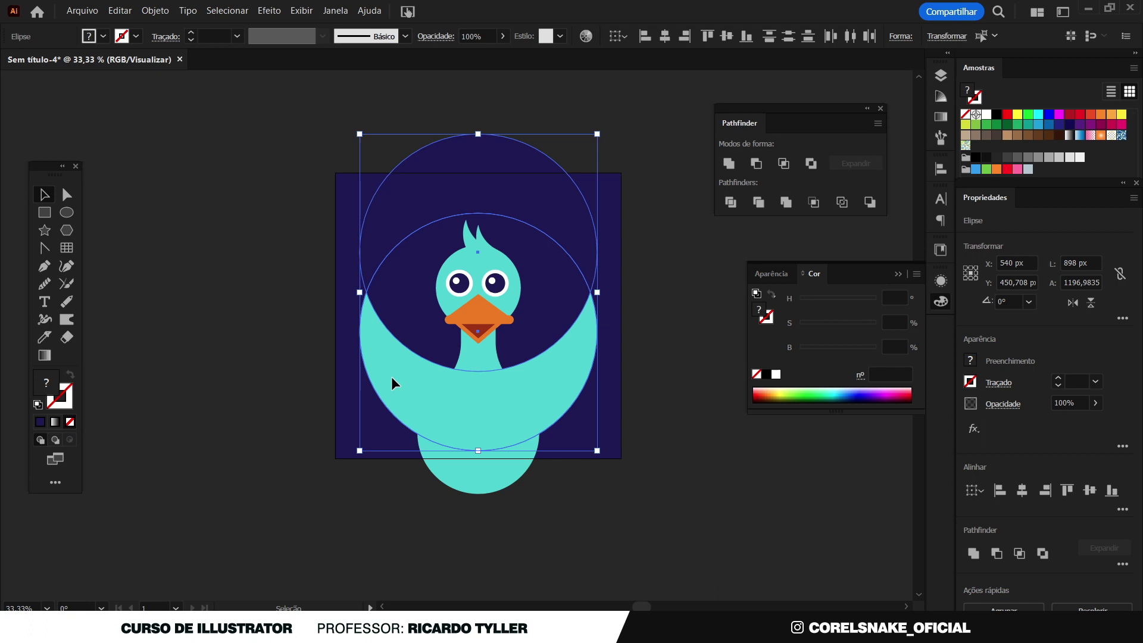
key(shift+m)
drag(396, 191, 411, 286)
key(v)
click(206, 370)
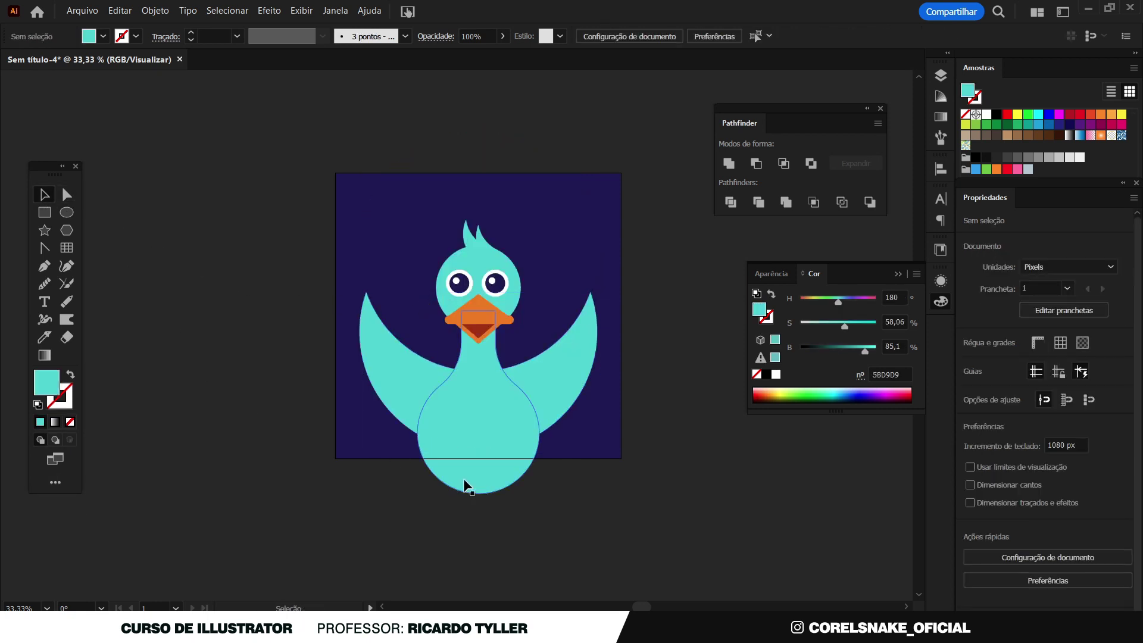
click(376, 449)
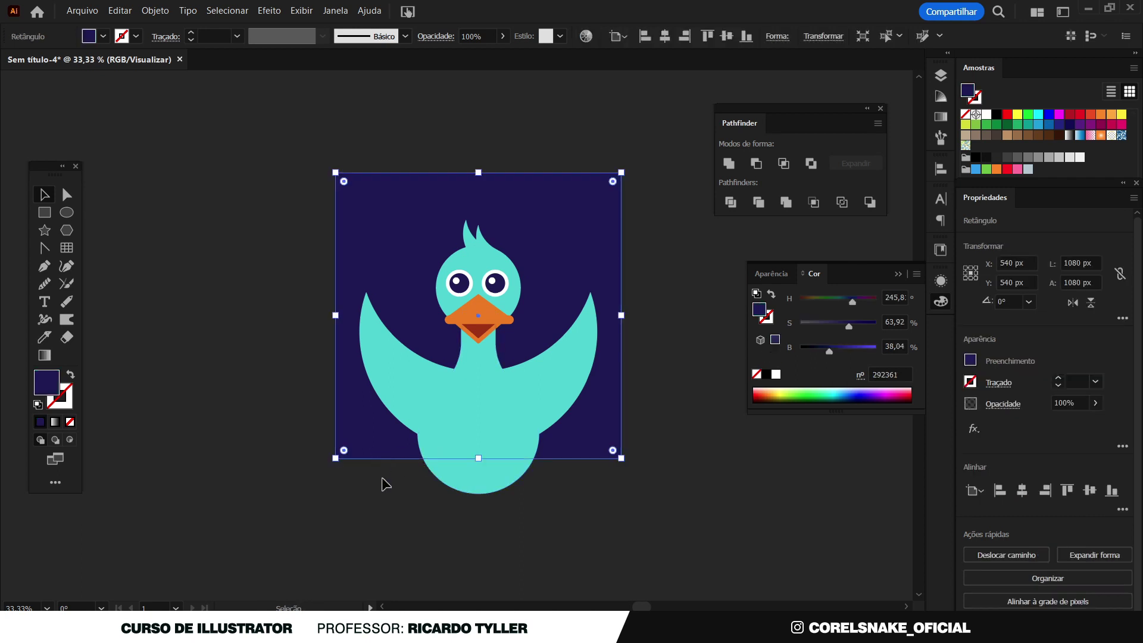
shift+click(458, 480)
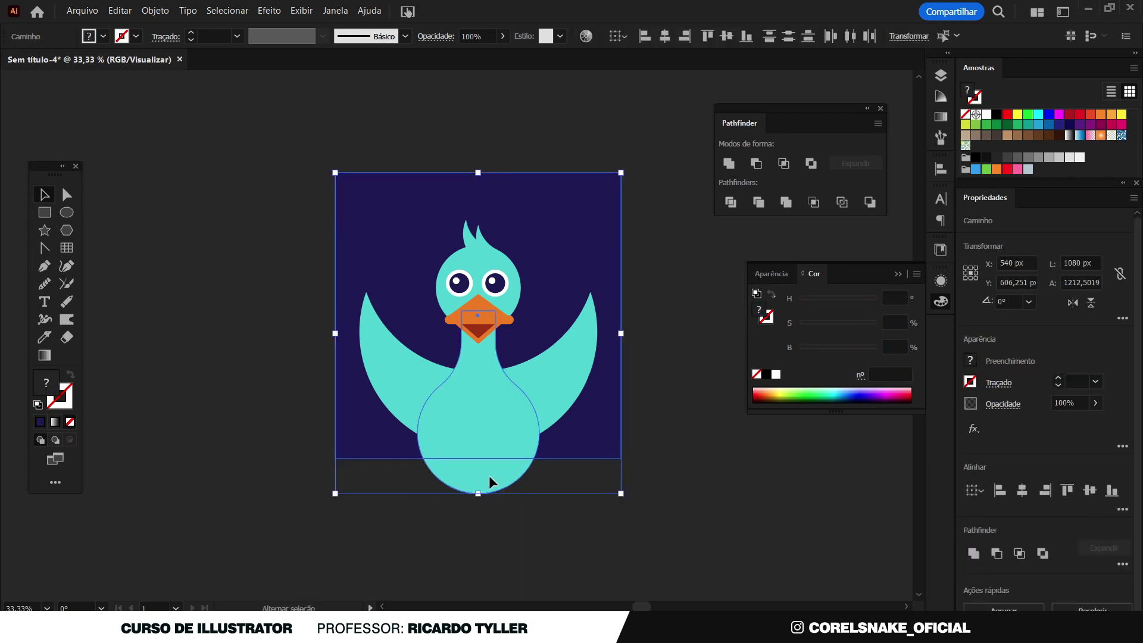
Trim the body where it overflows the artboard's bottom edge with Shape Builder.
key(shift+m)
alt+click(421, 480)
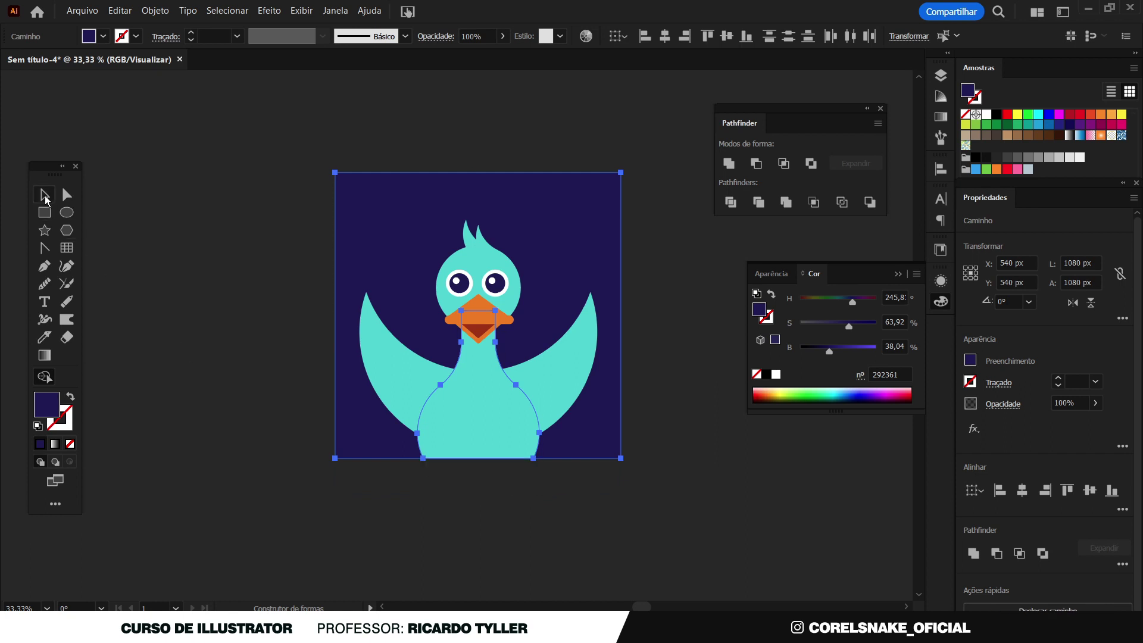
click(45, 196)
click(157, 301)
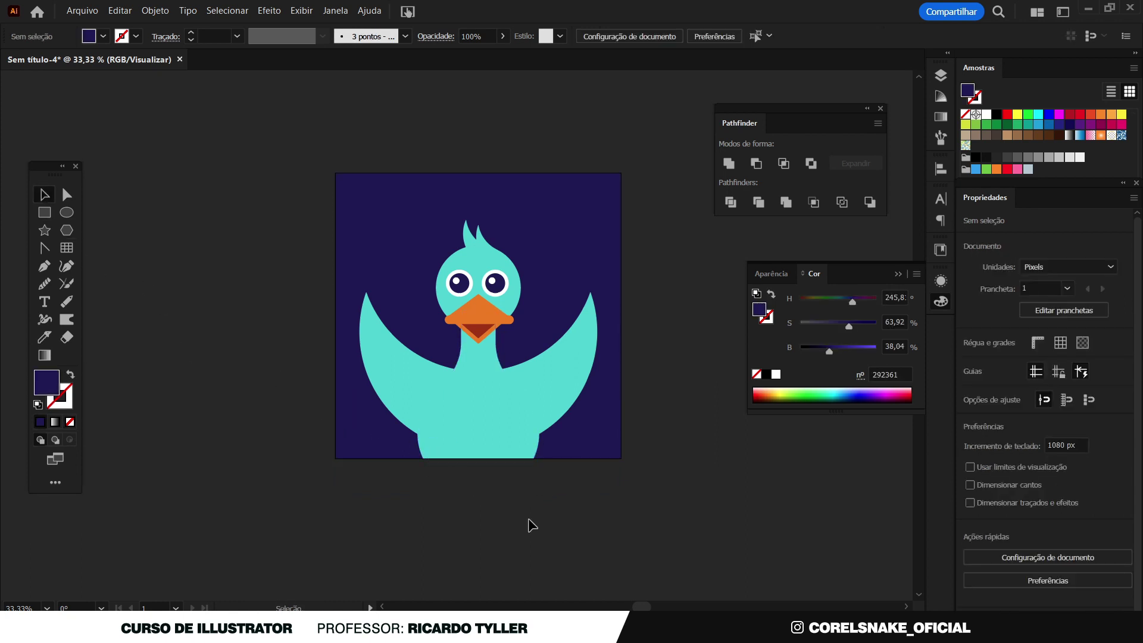
scroll(530, 344, up, 1)
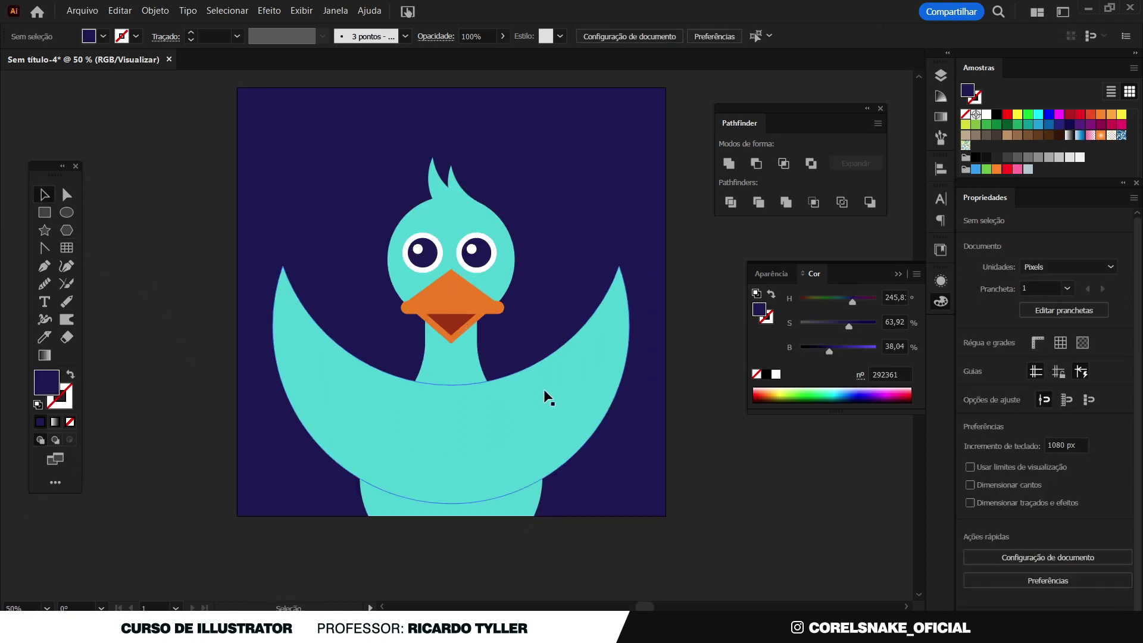
Darken the wing crescent's fill to teal 4DB8B8 at 72% brightness.
click(544, 388)
drag(452, 266, 446, 292)
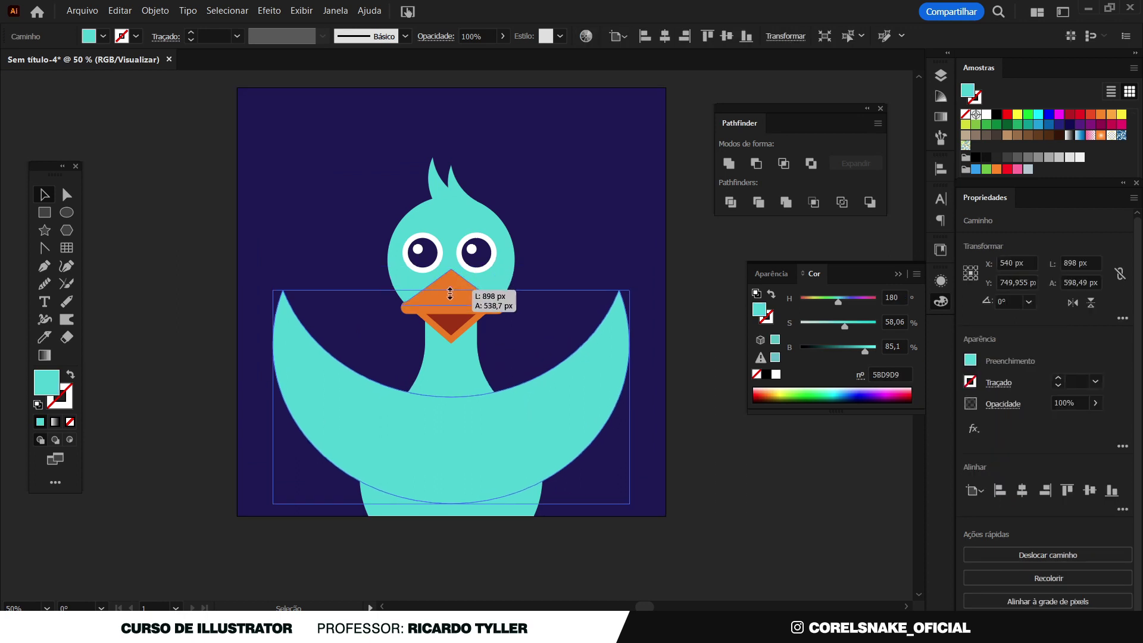
key(ctrl+z)
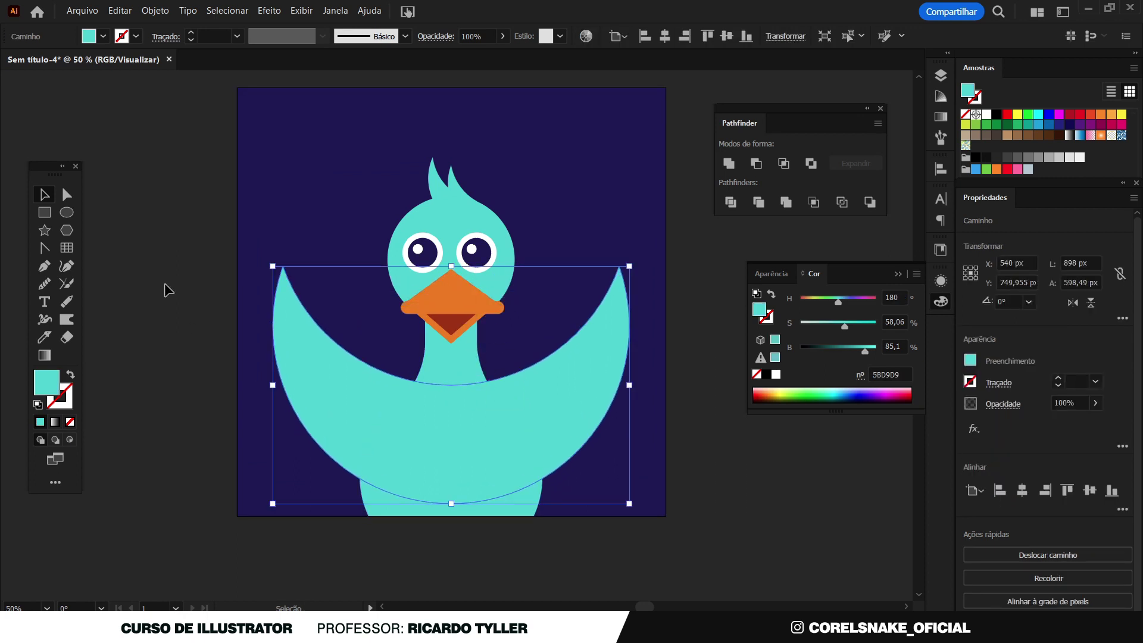
click(1038, 125)
key(ctrl+z)
drag(866, 352, 856, 351)
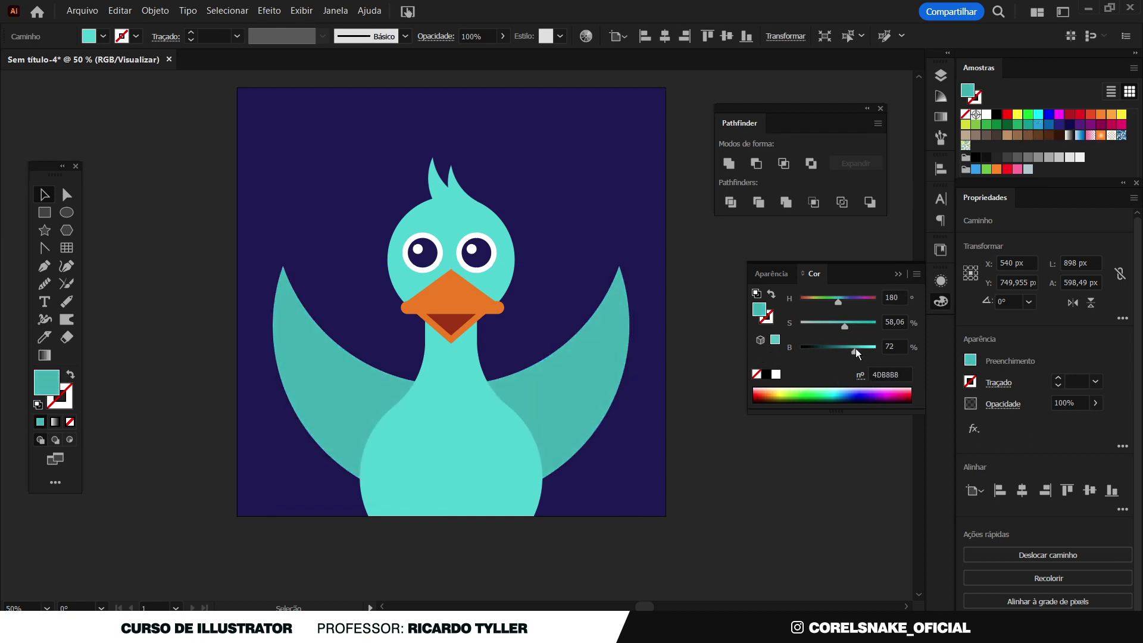
click(938, 303)
scroll(459, 395, down, 1)
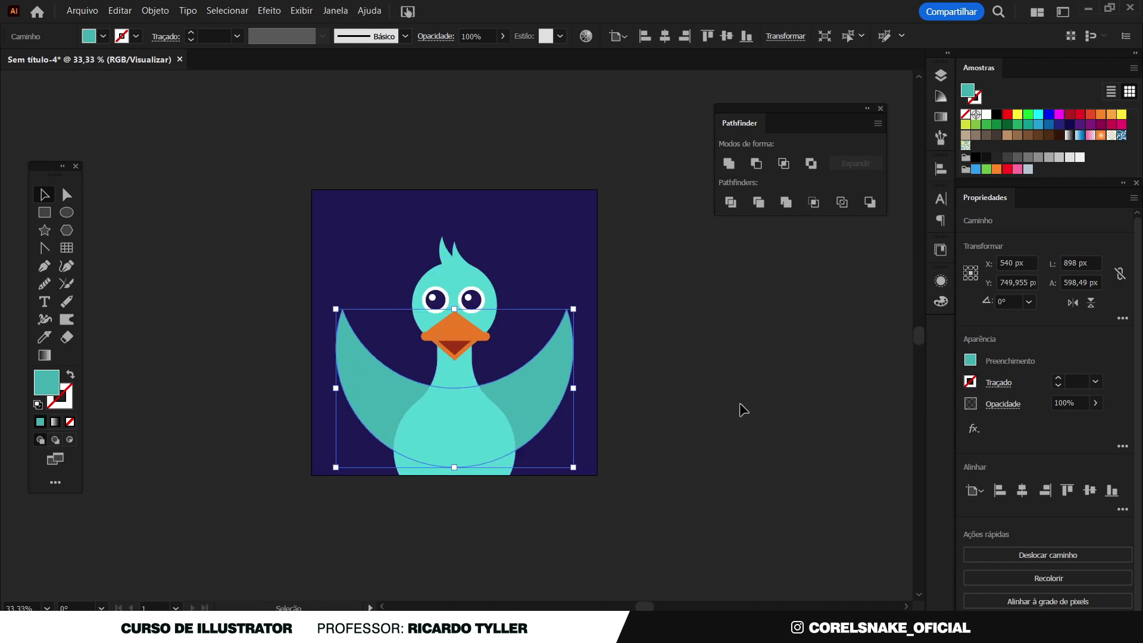
Raise the wing crescent's bottom anchor point with Direct Selection.
click(740, 409)
click(544, 387)
drag(456, 322, 456, 322)
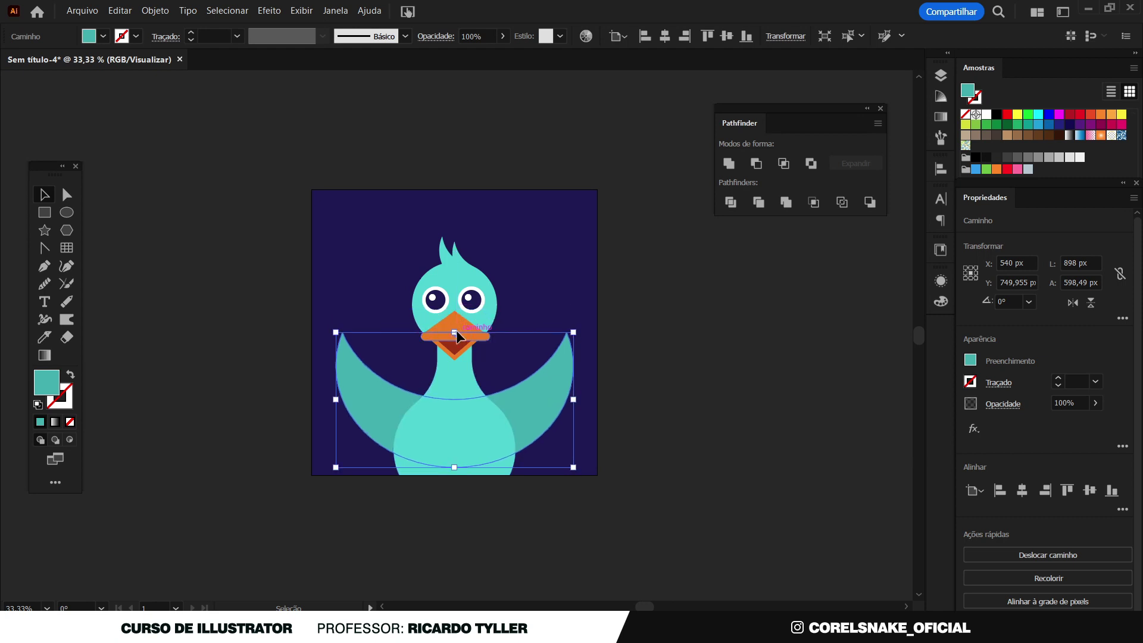
click(743, 351)
click(473, 391)
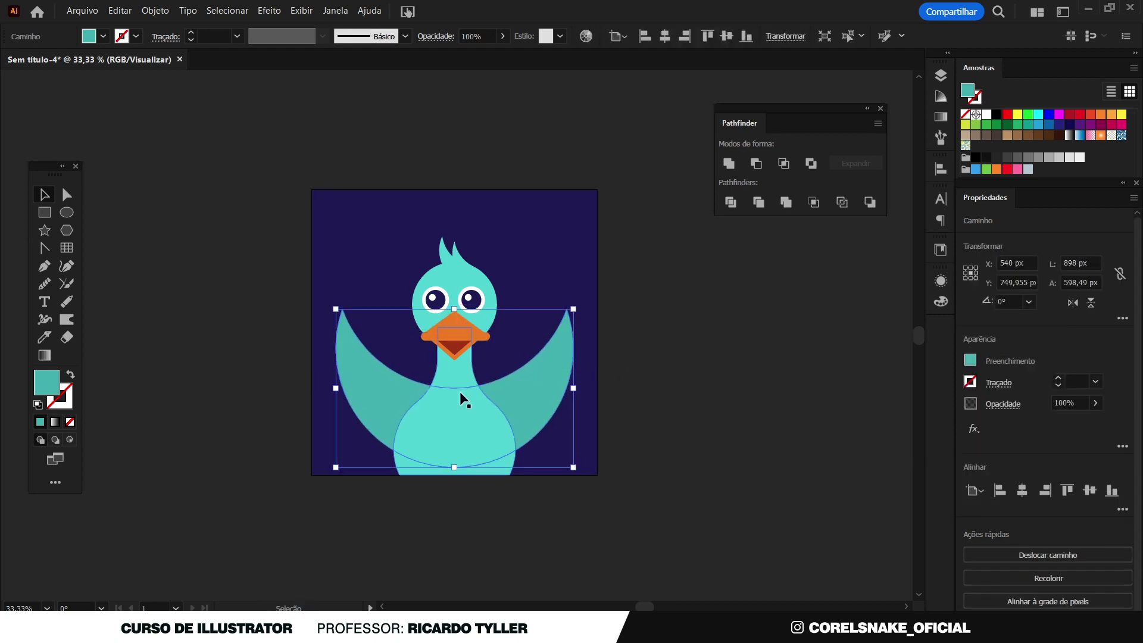
scroll(473, 392, up, 1)
click(68, 195)
drag(454, 384, 455, 370)
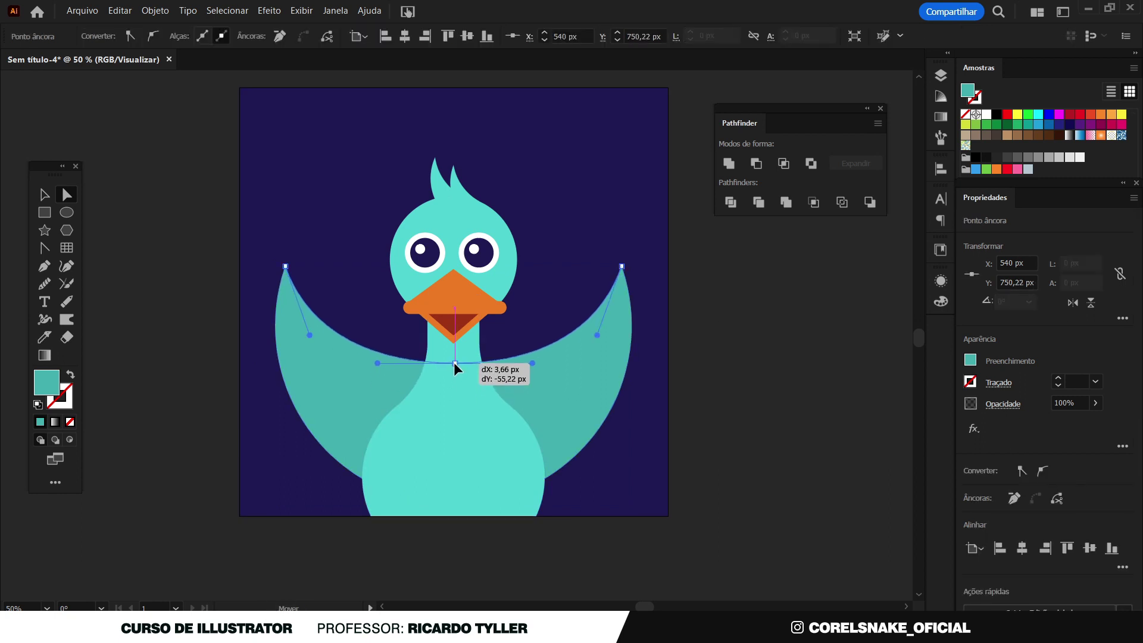
drag(455, 370, 455, 364)
key(v)
scroll(369, 300, down, 1)
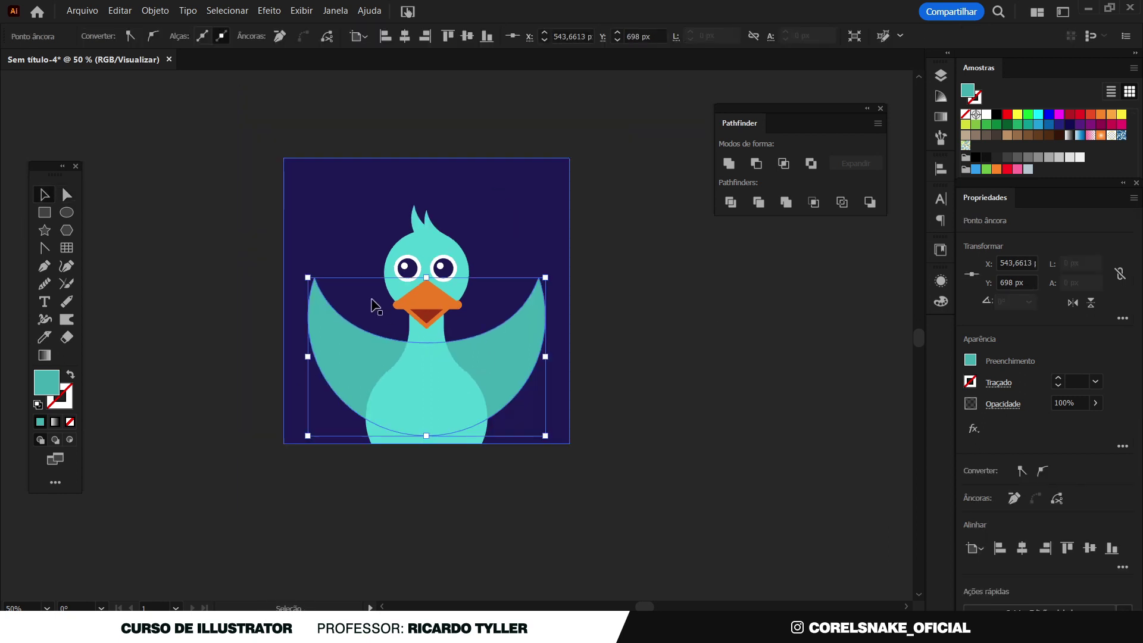
Reposition the wings shape, moving it down about 47 px and then slightly back up.
click(679, 418)
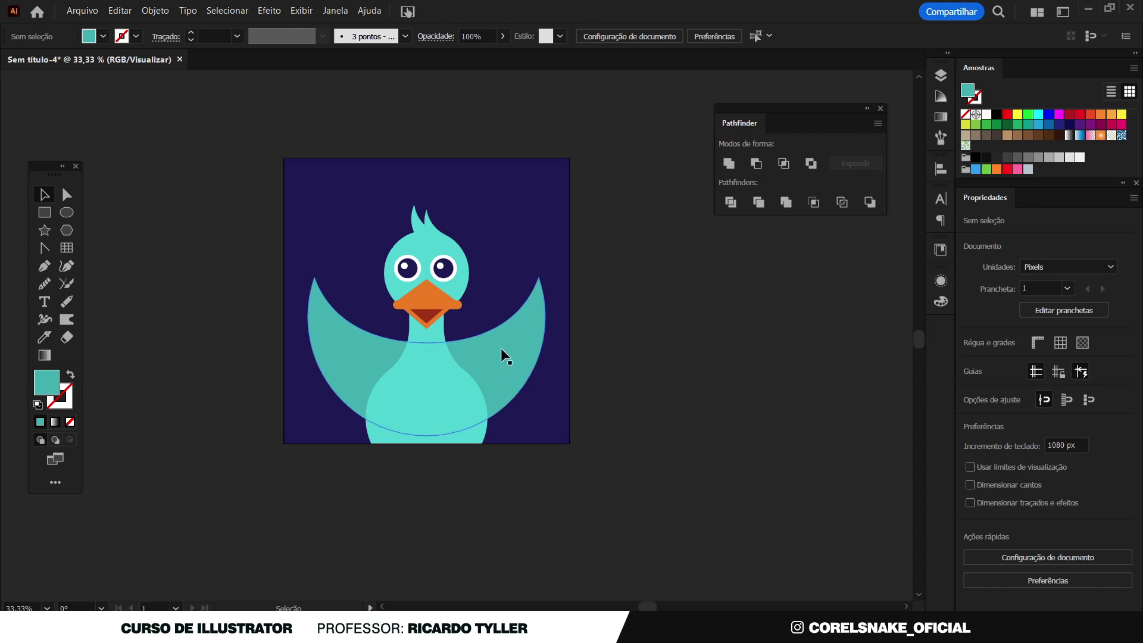
drag(501, 350, 503, 378)
click(716, 437)
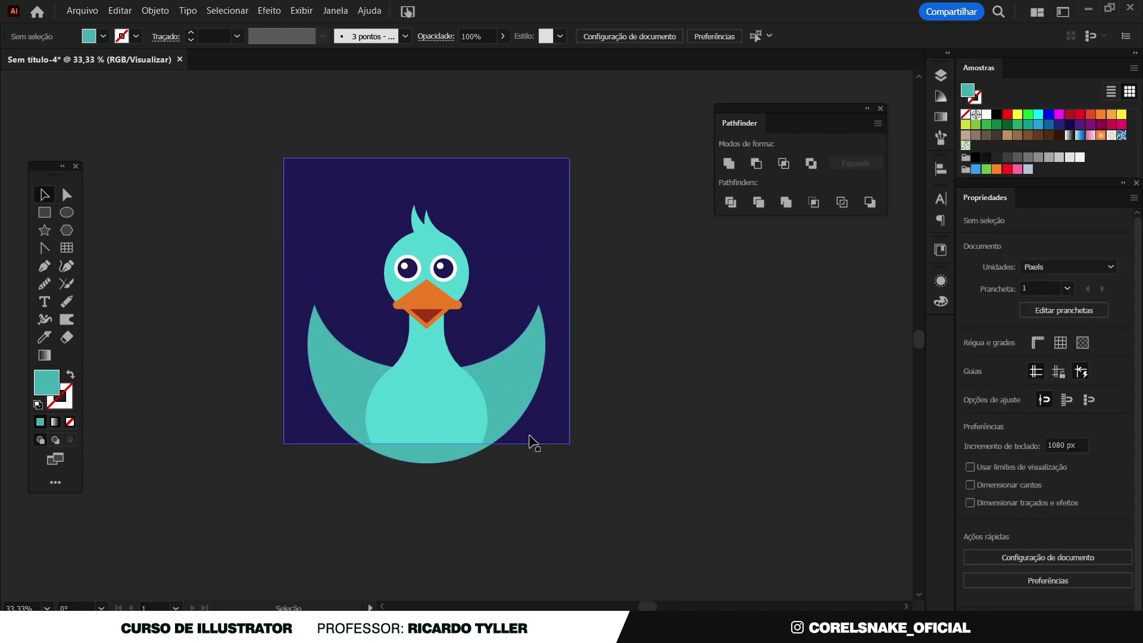
scroll(388, 408, up, 1)
drag(333, 402, 329, 391)
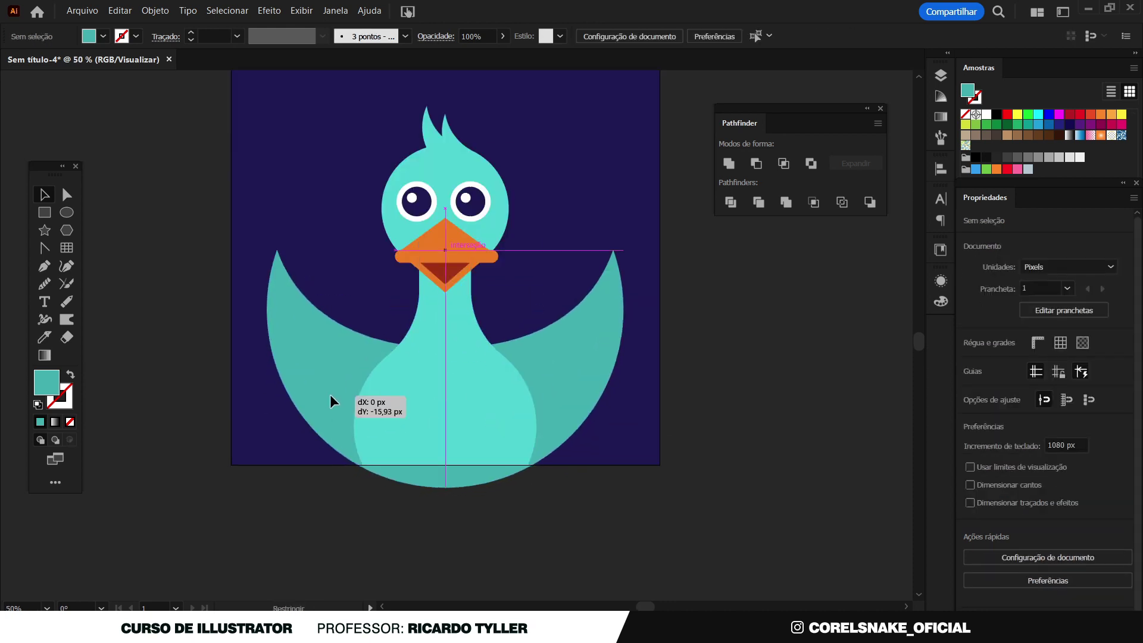
Trim the wings flush with the artboard's bottom edge using Shape Builder with the background.
shift+click(241, 384)
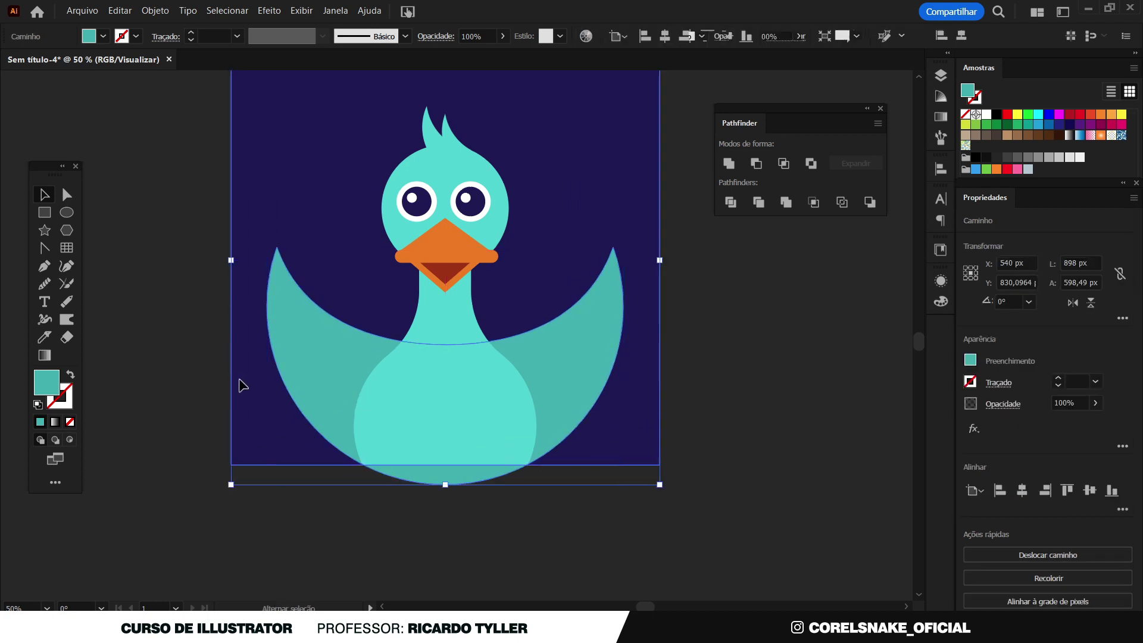
key(shift+m)
alt+click(445, 475)
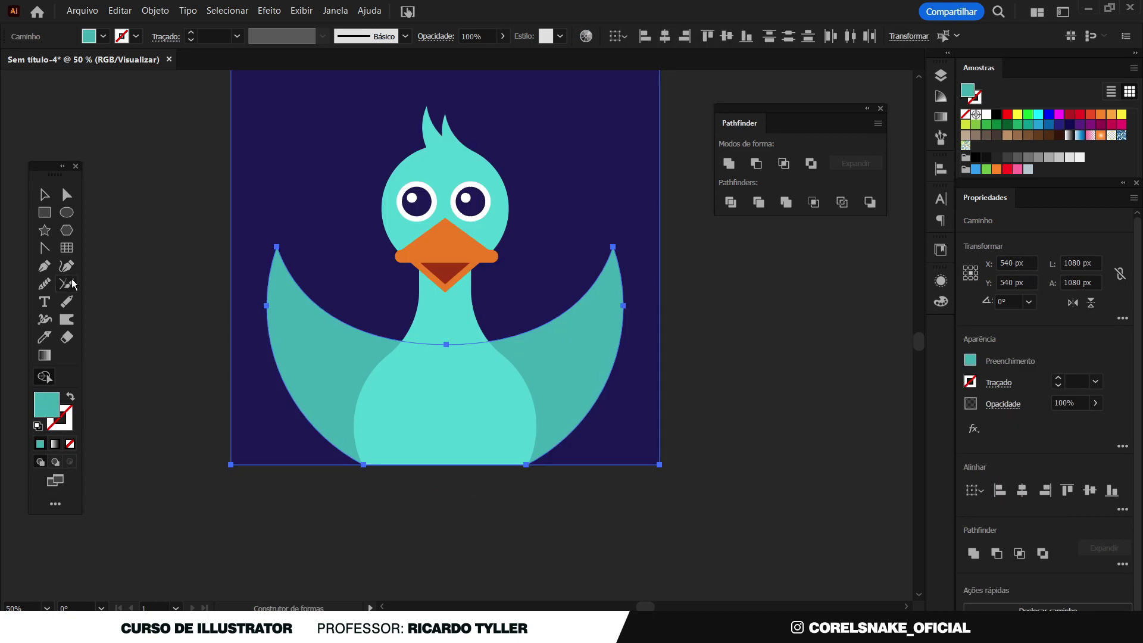
key(v)
key(ctrl+shift+a)
scroll(357, 359, down, 1)
scroll(430, 246, up, 1)
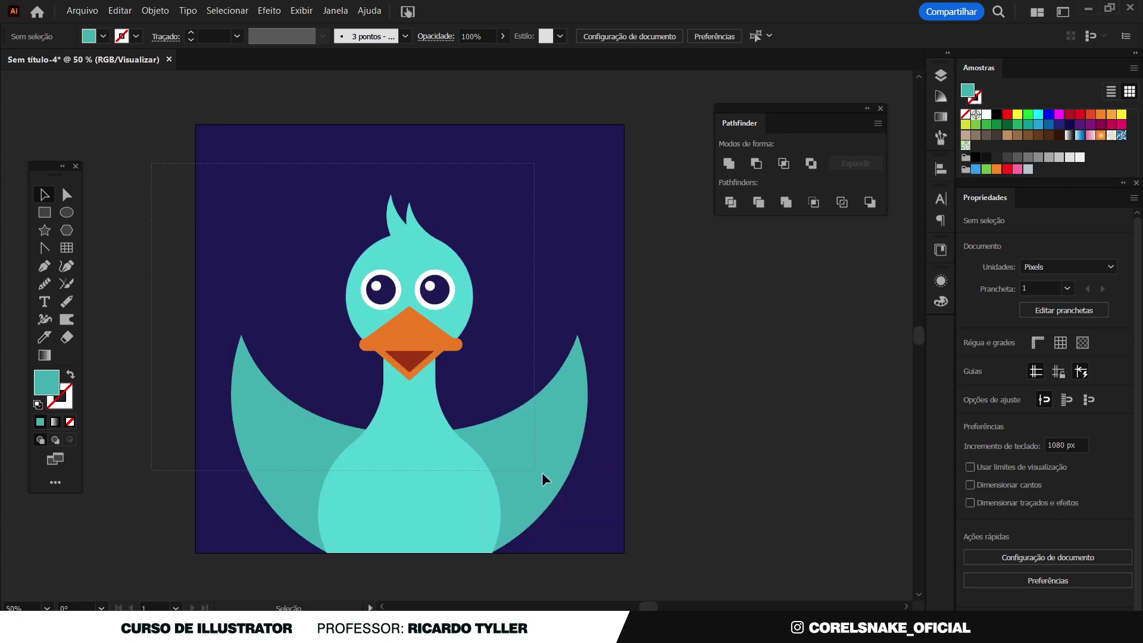
Select the bird artwork without the background and group it with Ctrl+G.
drag(583, 541, 582, 541)
shift+click(587, 274)
key(ctrl+g)
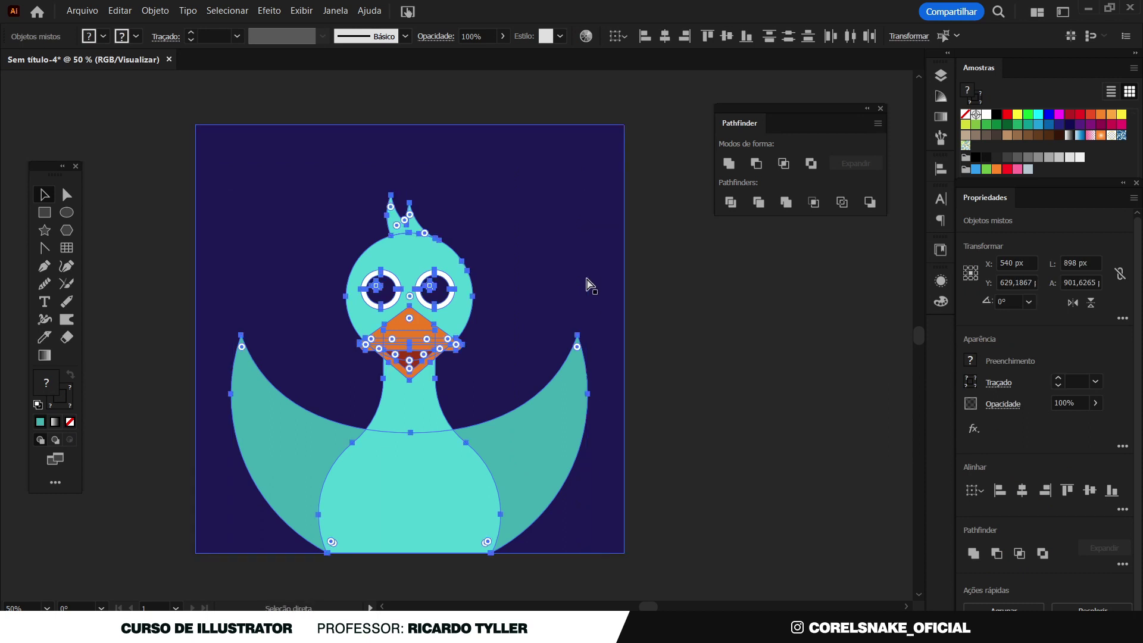
Shift-select the background as the key alignment object, then clear the selection.
shift+click(587, 173)
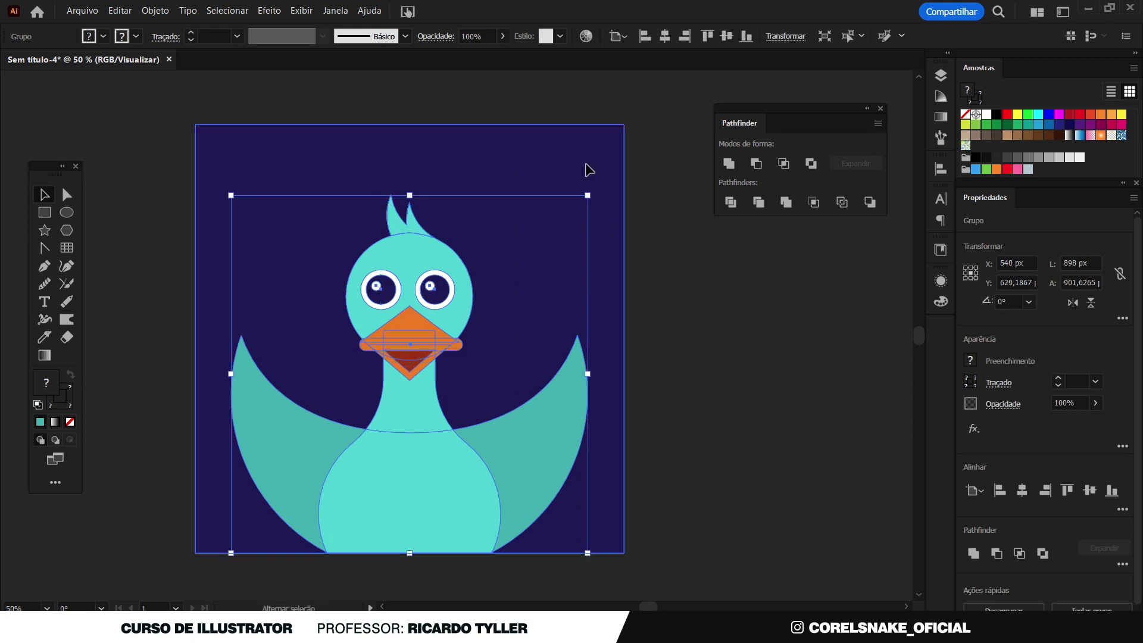
click(588, 174)
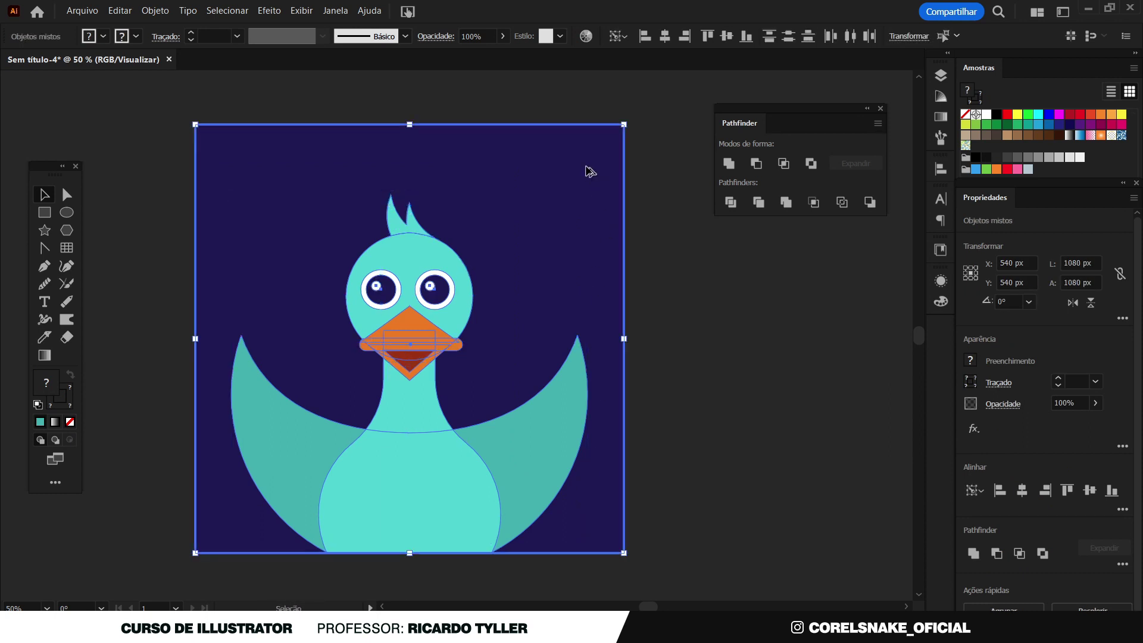
click(737, 280)
scroll(708, 334, down, 1)
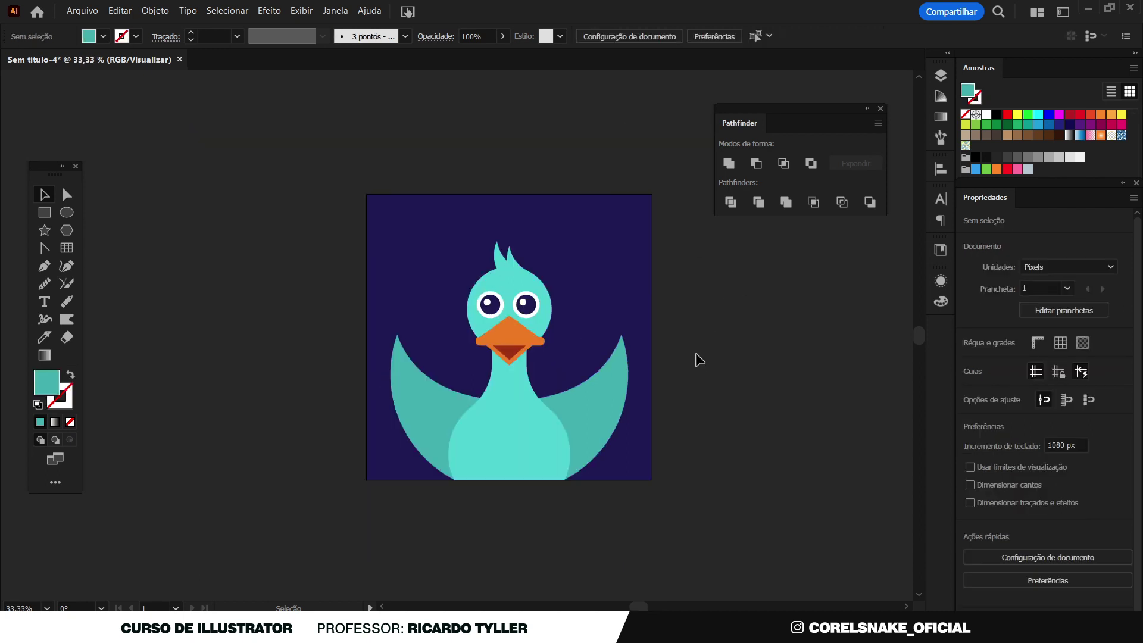
scroll(572, 378, up, 1)
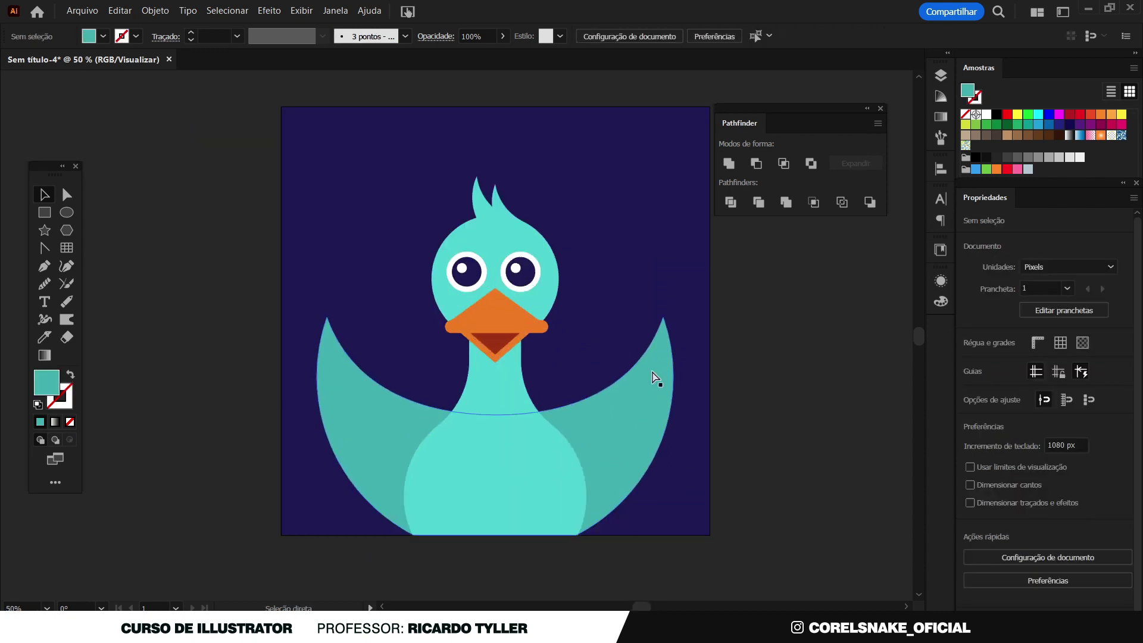
scroll(655, 377, up, 1)
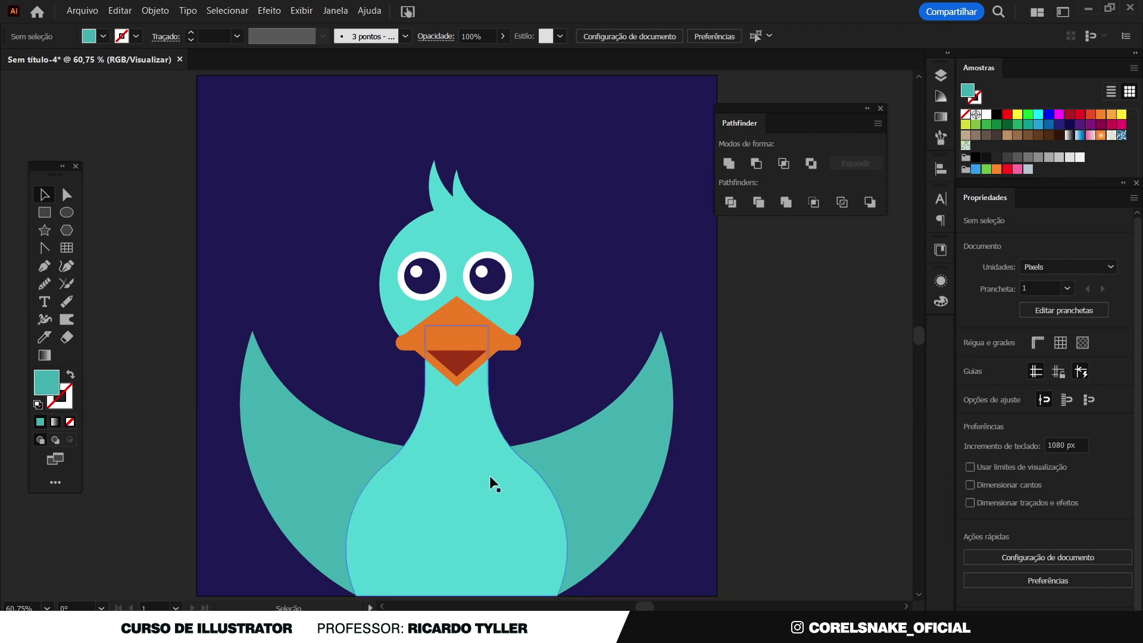
click(65, 213)
key(ctrl+minus)
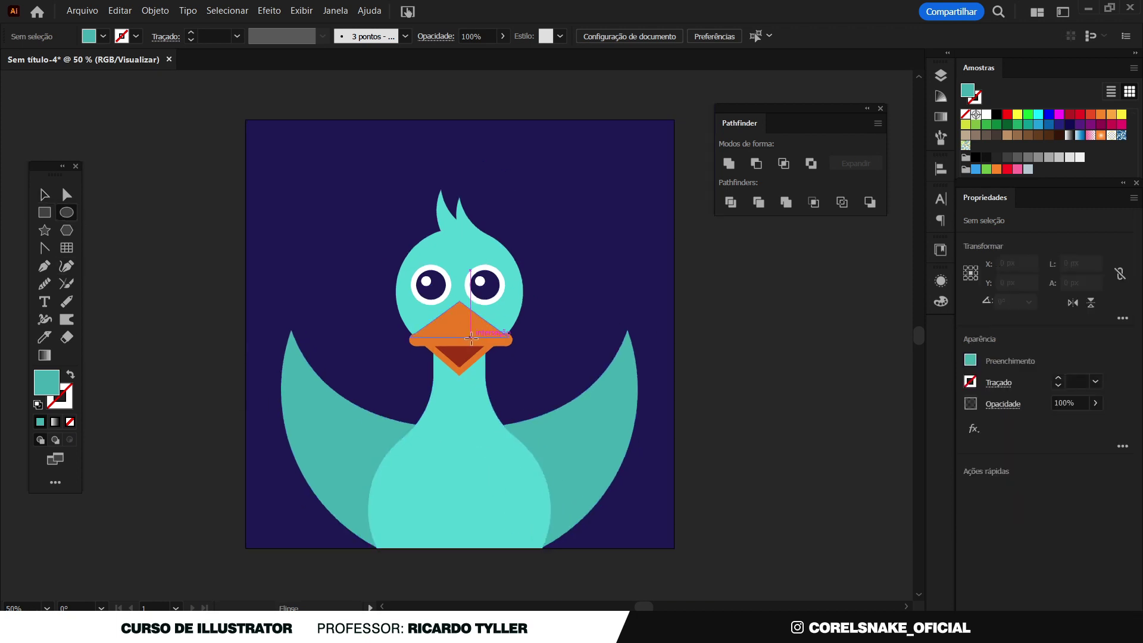
Draw a white oval on the lower body, centred under the beak.
drag(502, 508, 524, 571)
click(37, 198)
drag(483, 492, 441, 502)
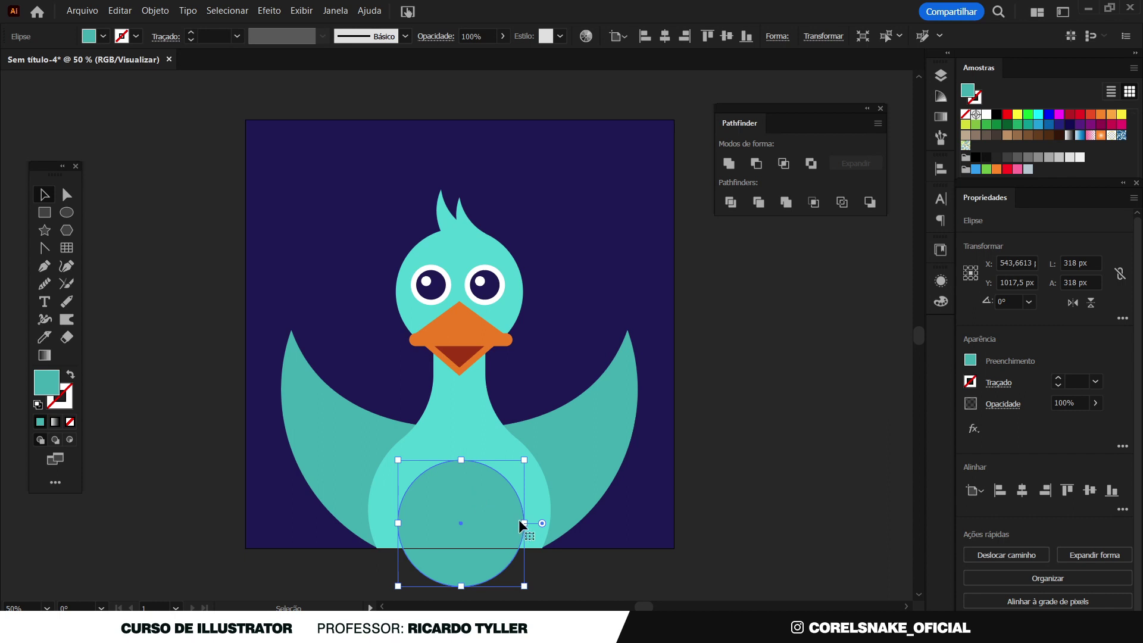
drag(515, 525, 515, 526)
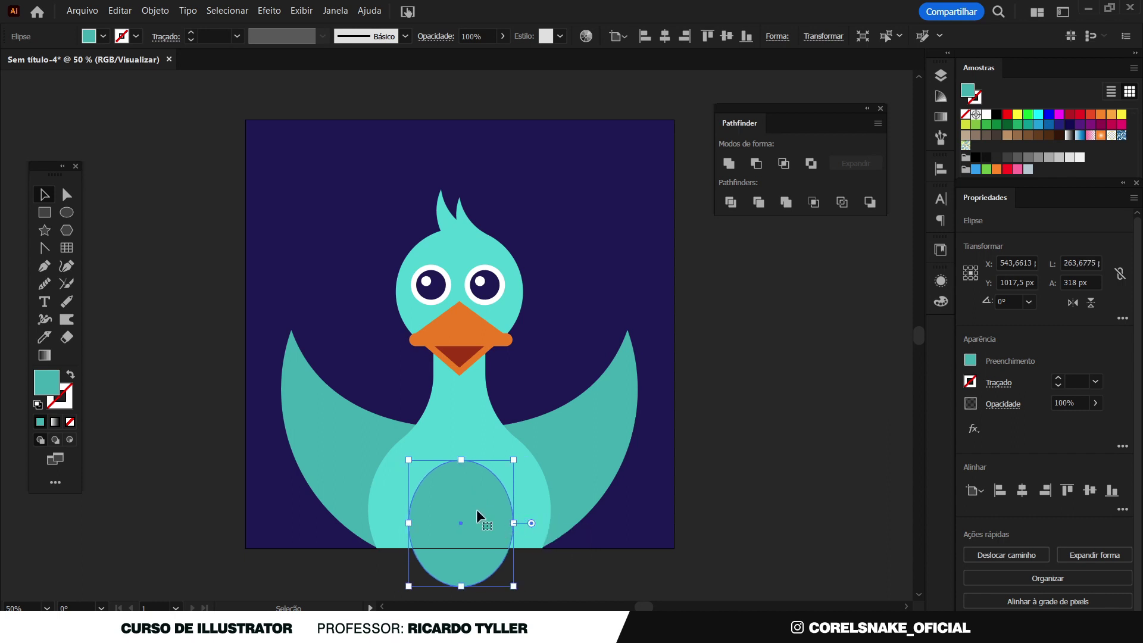
key(ctrl+minus)
key(ctrl+minus)
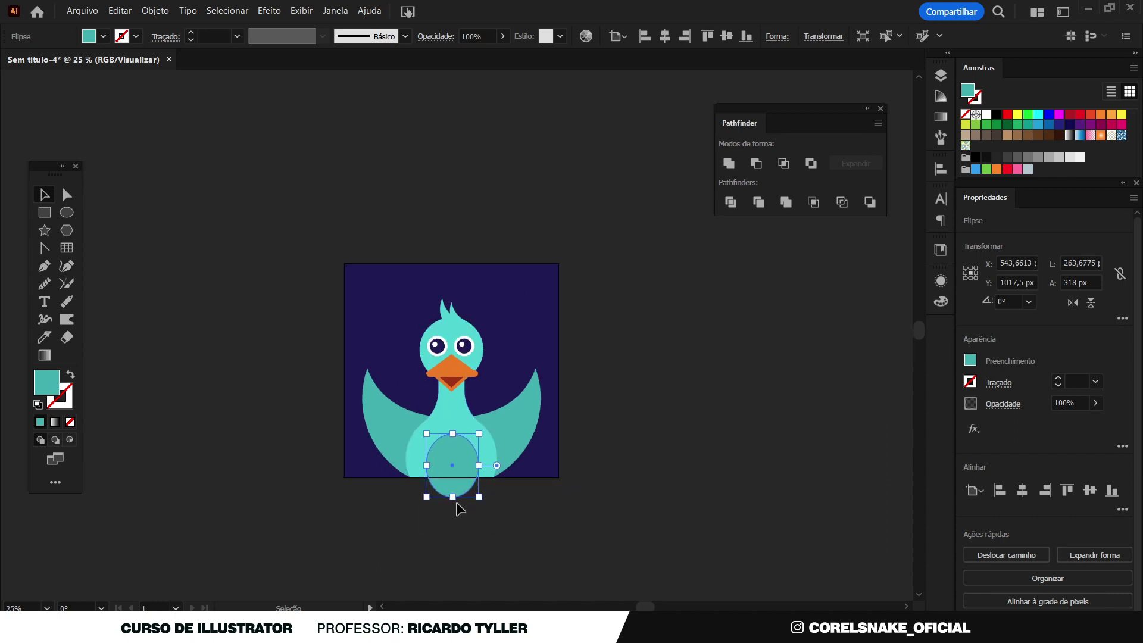
drag(453, 498, 452, 514)
key(ctrl+plus)
key(ctrl+plus)
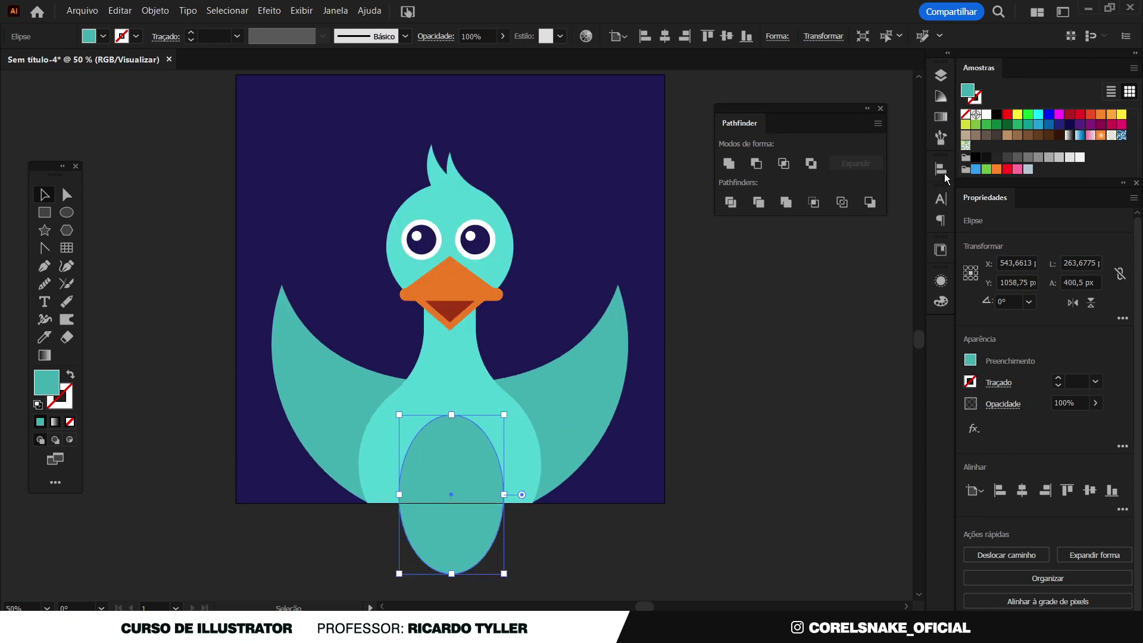
click(987, 114)
click(773, 388)
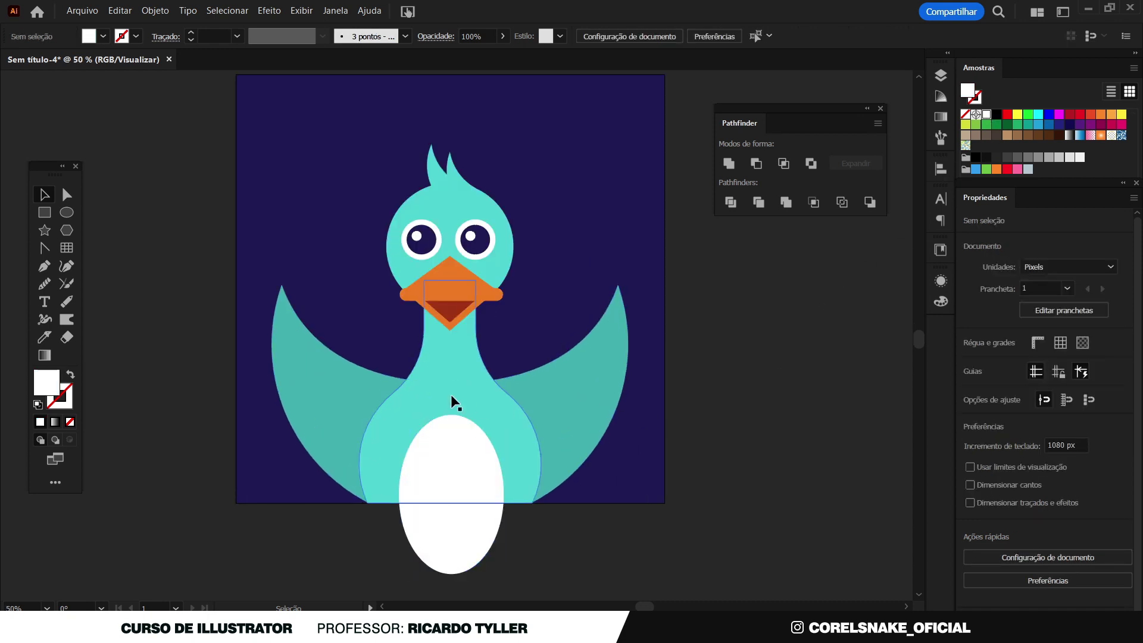
Trim the oval where it extends below the artboard using Shape Builder.
click(470, 503)
key(shift+m)
alt+click(487, 545)
click(45, 195)
click(118, 237)
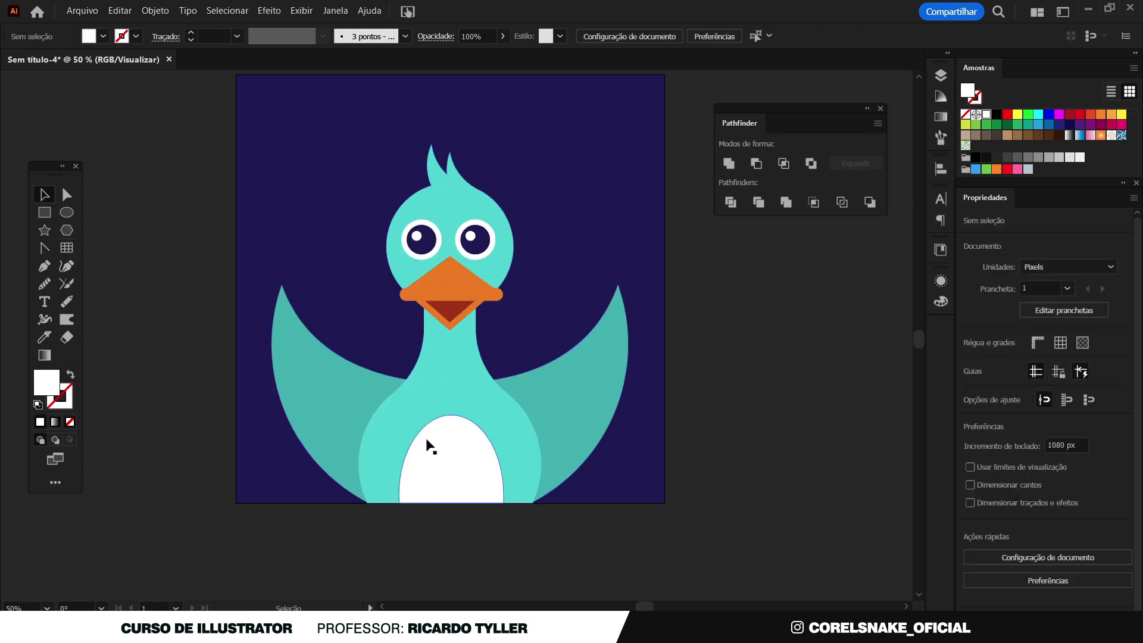
Eyedrop the darker wing teal onto the belly oval.
click(451, 458)
key(i)
click(549, 424)
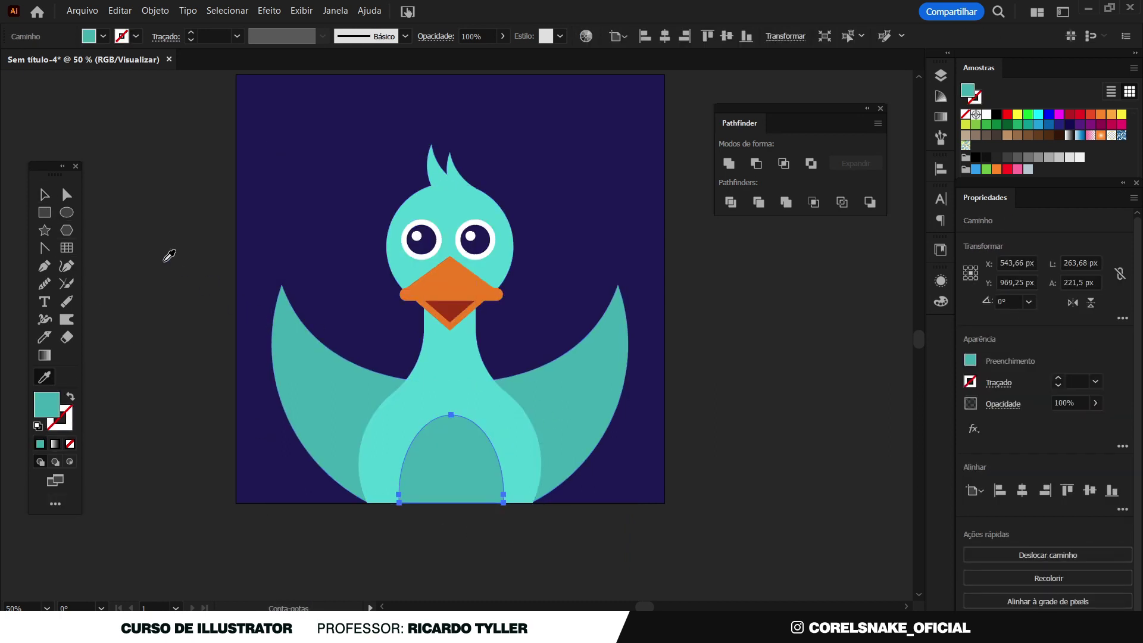
click(44, 195)
click(122, 224)
scroll(548, 472, down, 1)
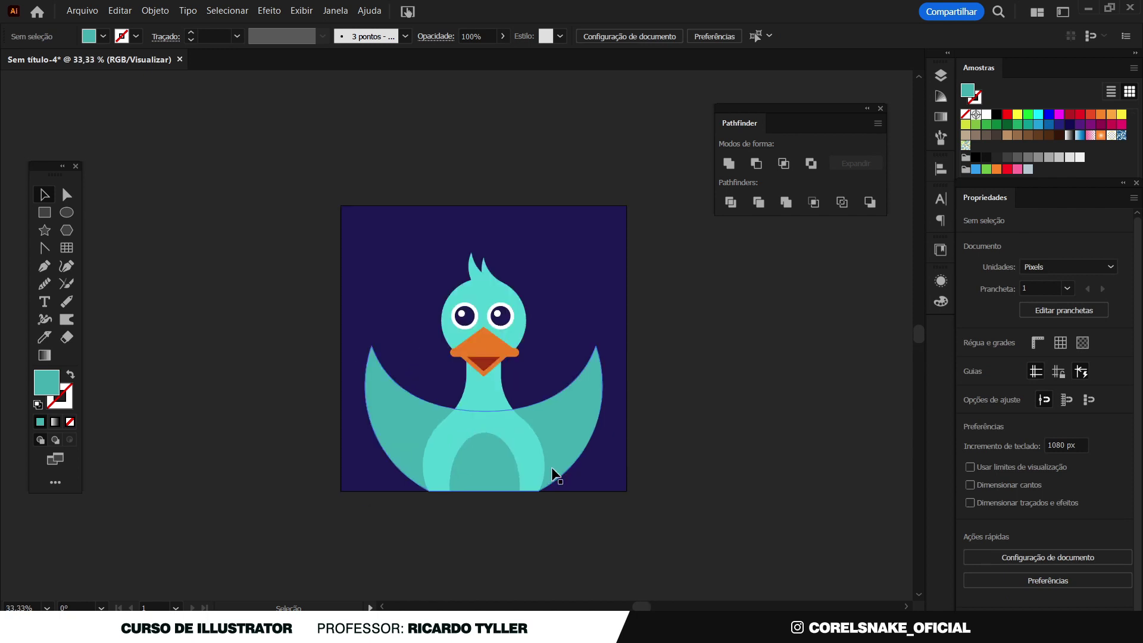
scroll(601, 356, up, 1)
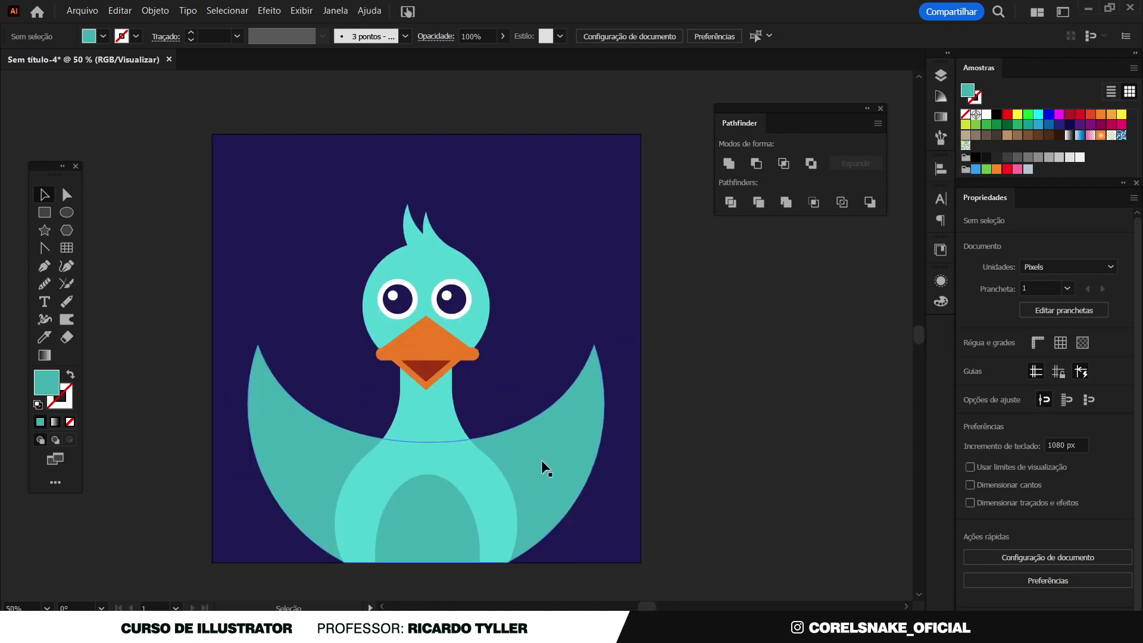
Try moving the bird group and the wings aside, undoing both moves.
drag(541, 460, 822, 377)
key(ctrl+z)
drag(607, 438, 955, 317)
key(ctrl+z)
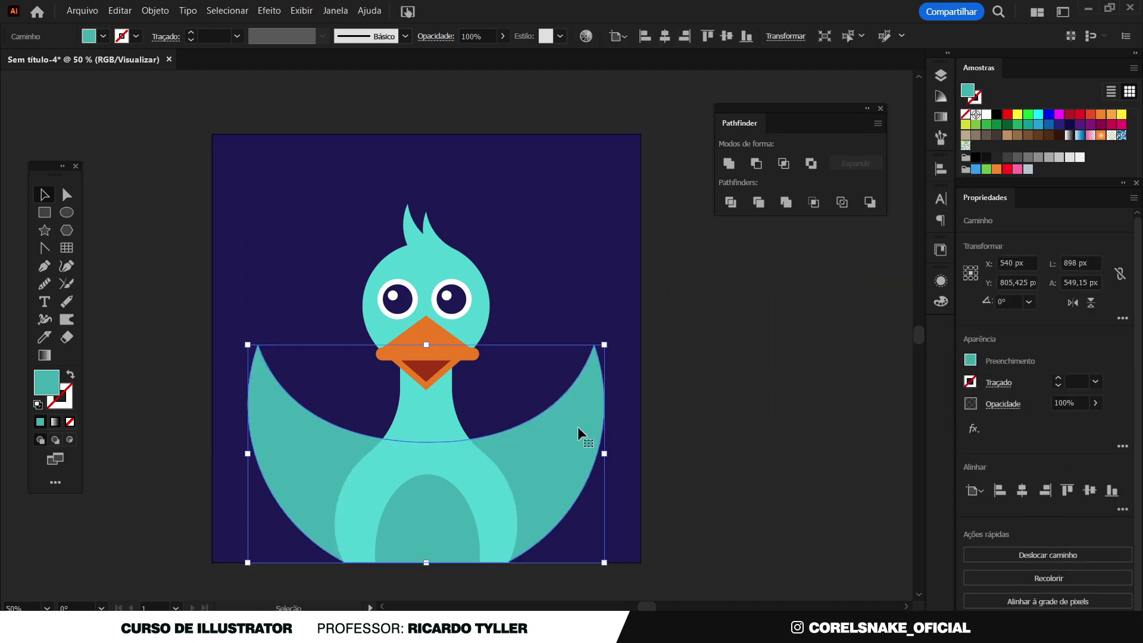
Delete the teal wings and slightly enlarge the orange beak pieces and red mouth.
key(Delete)
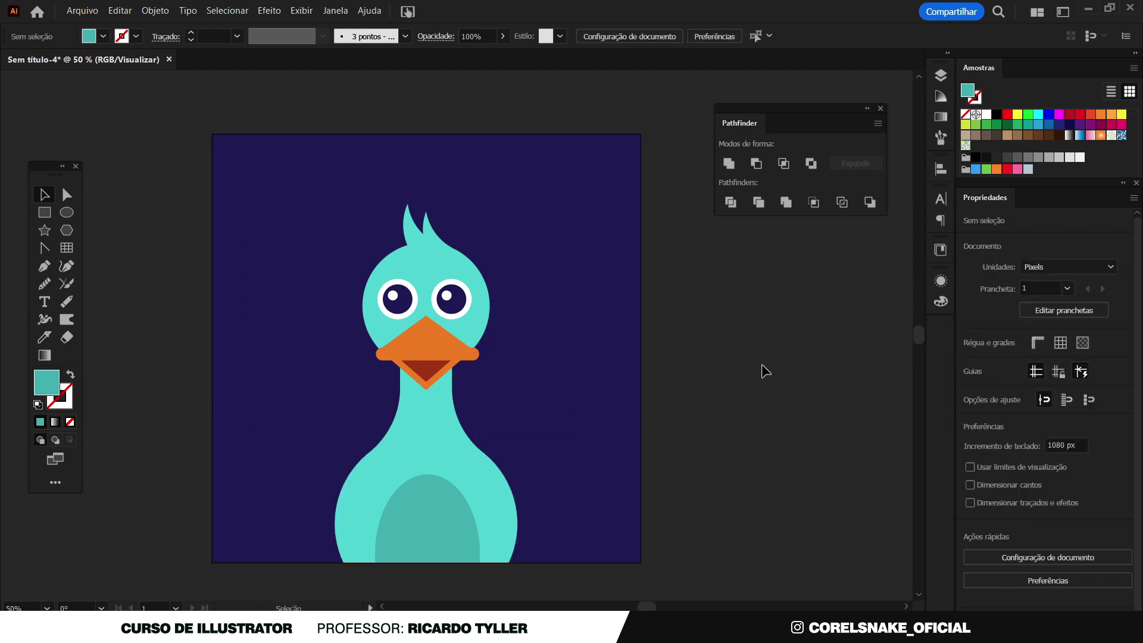
key(ctrl+1)
click(415, 361)
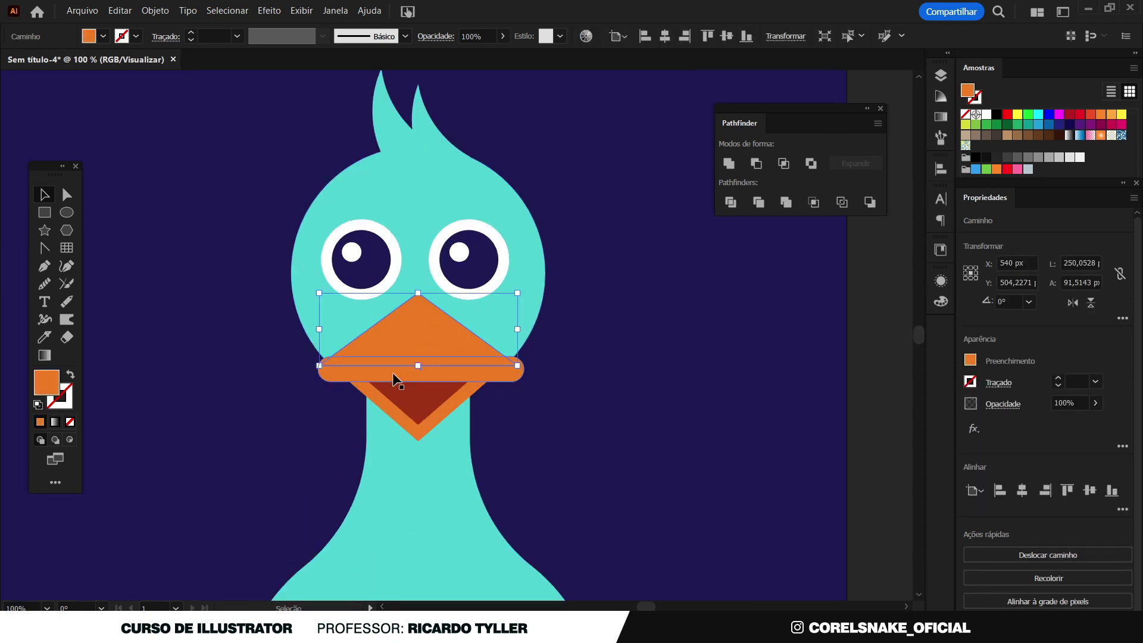
shift+click(393, 380)
shift+click(390, 404)
scroll(398, 398, down, 2)
drag(460, 419, 467, 425)
click(667, 419)
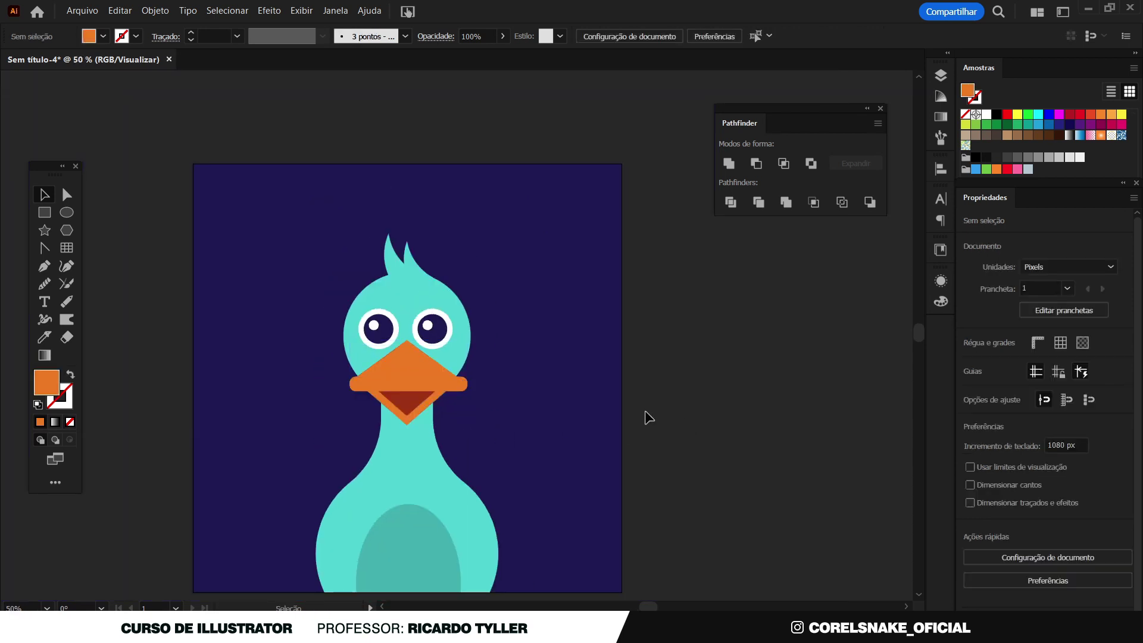